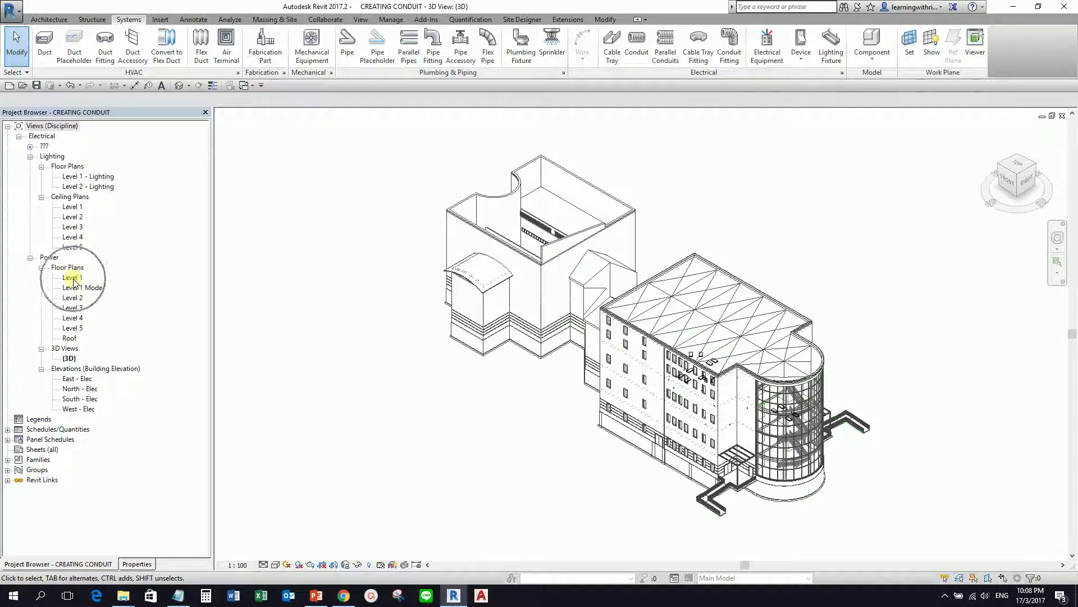
# Open the Level 1 power floor plan and locate the Electrical 107 room.
pyautogui.click(72, 277)
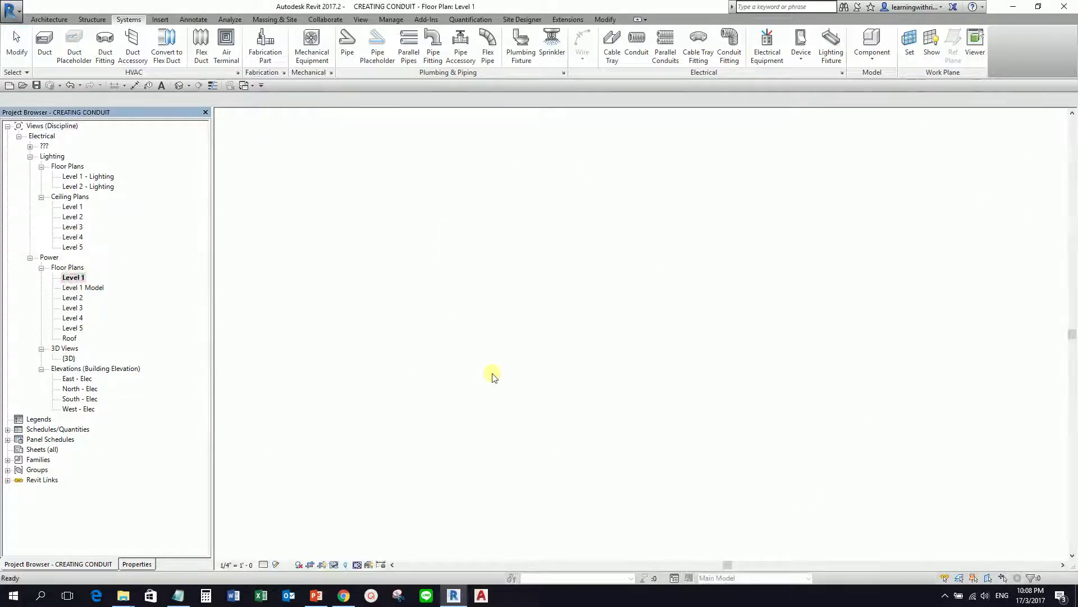
pyautogui.moveTo(725, 455); pyautogui.dragTo(571, 434, button='middle')
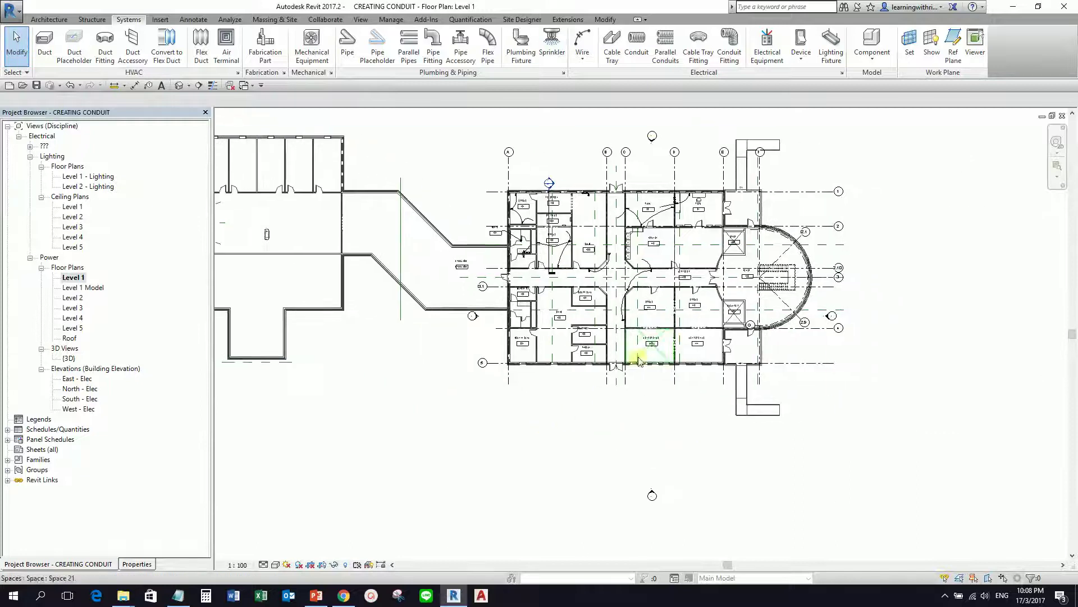
pyautogui.scroll(3, 638, 294)
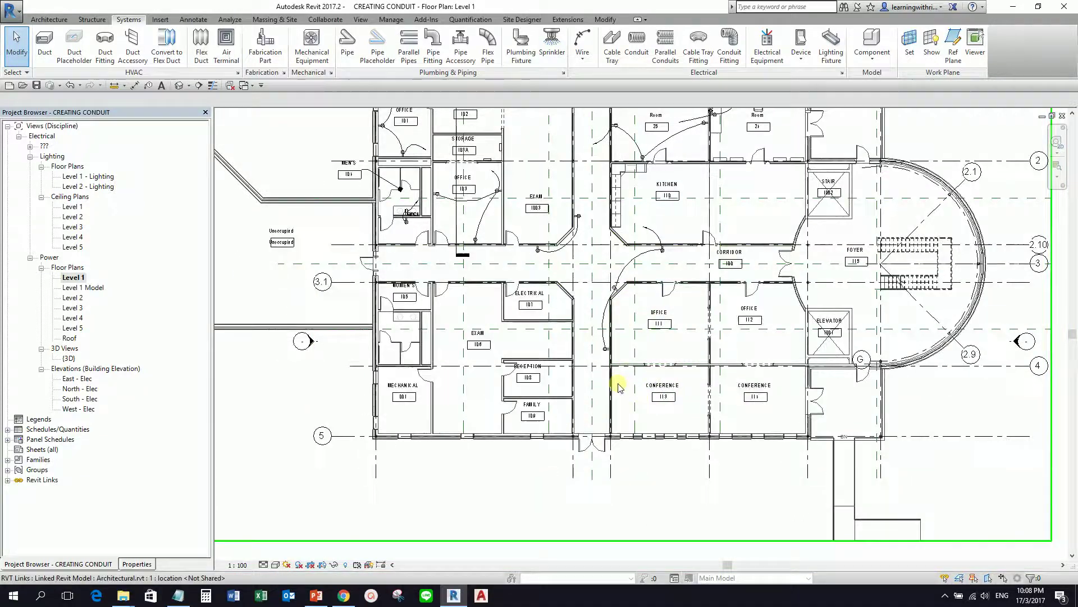
pyautogui.scroll(2, 585, 295)
pyautogui.scroll(1, 583, 295)
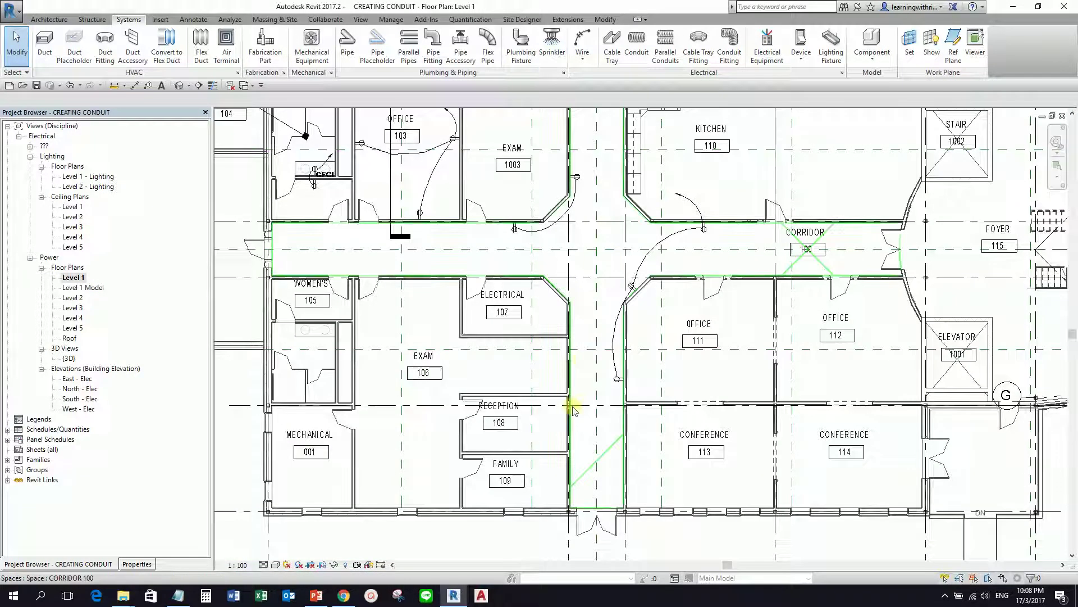
pyautogui.moveTo(635, 388); pyautogui.dragTo(635, 510, button='middle')
pyautogui.scroll(-1, 634, 510)
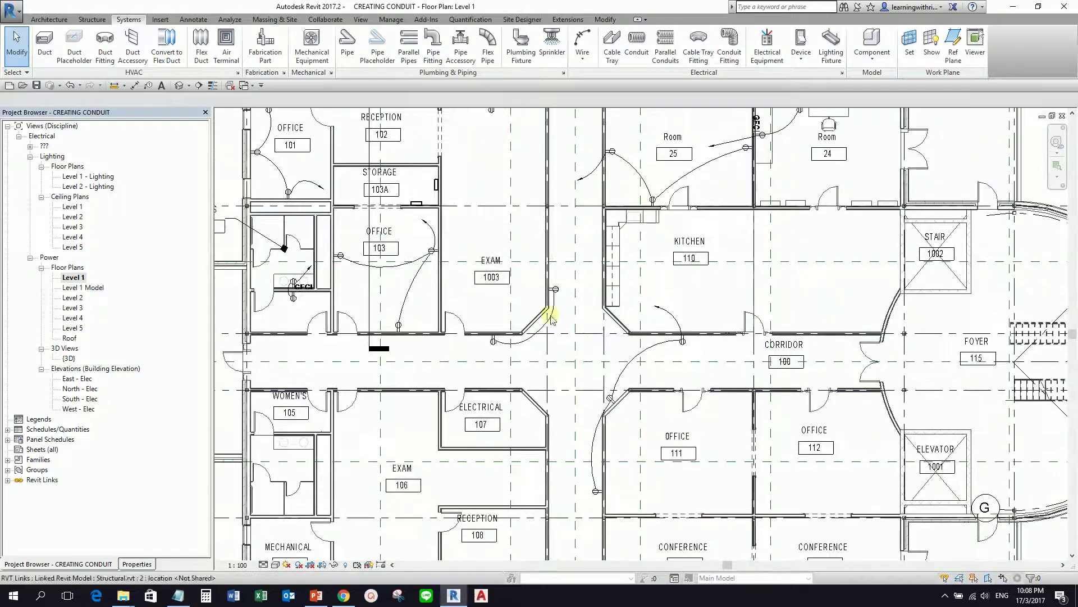
pyautogui.scroll(-1, 427, 274)
pyautogui.scroll(2, 406, 287)
pyautogui.moveTo(405, 288); pyautogui.dragTo(430, 190, button='middle')
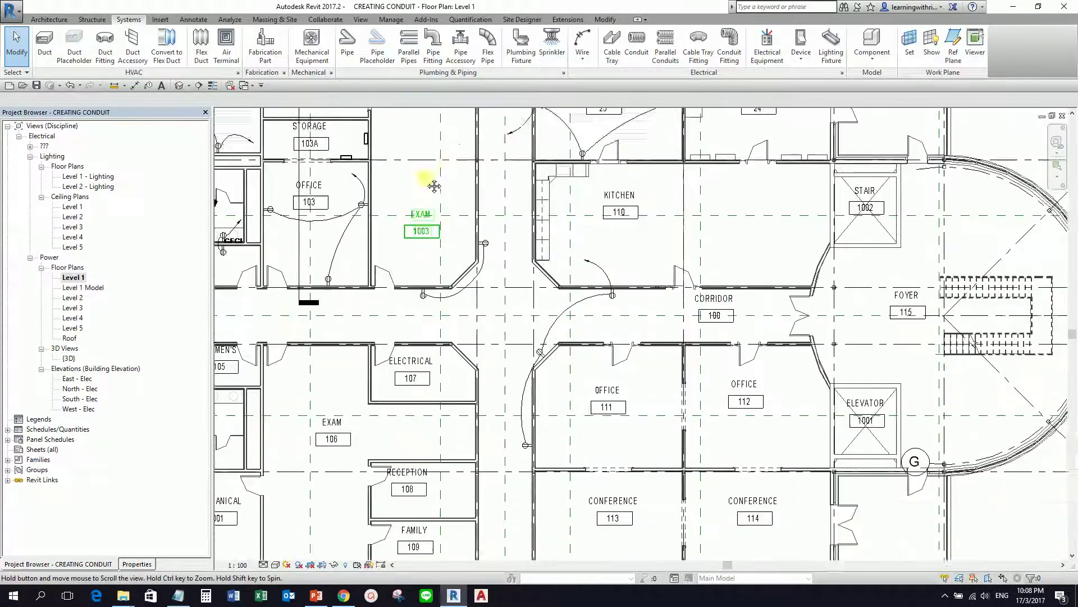
pyautogui.moveTo(500, 465); pyautogui.dragTo(559, 409, button='middle')
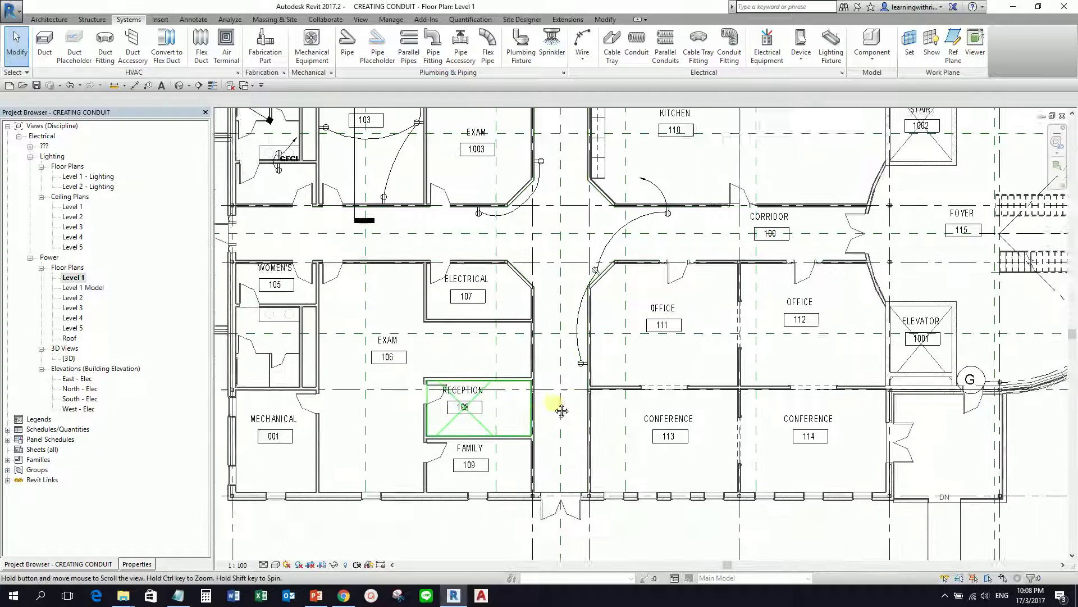
pyautogui.scroll(3, 561, 294)
pyautogui.moveTo(596, 333); pyautogui.dragTo(650, 368, button='middle')
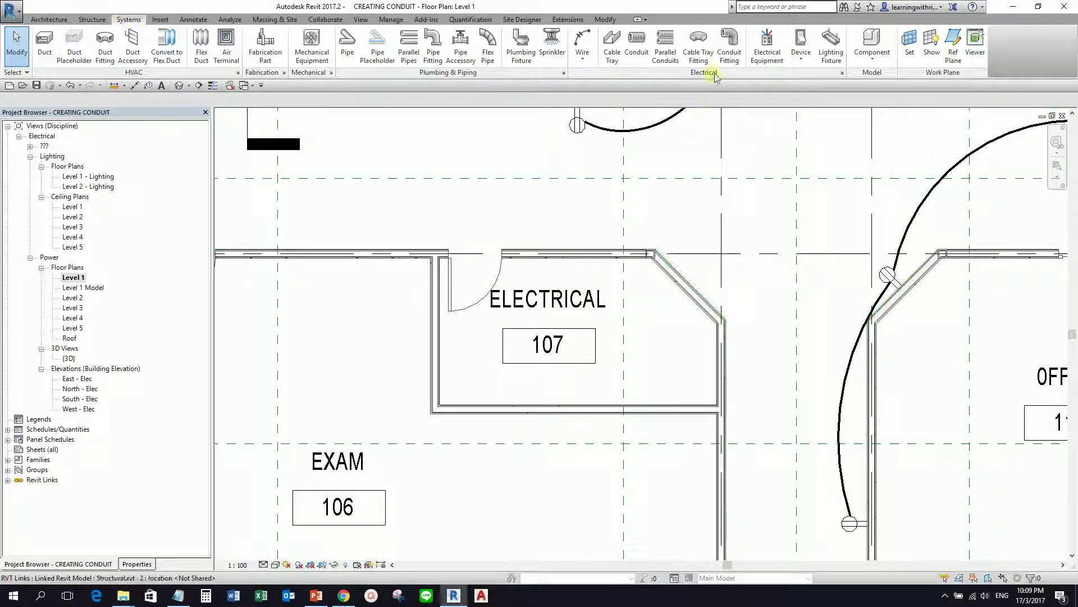
# Start placing electrical equipment and review the equipment types already available in the project.
pyautogui.click(766, 62)
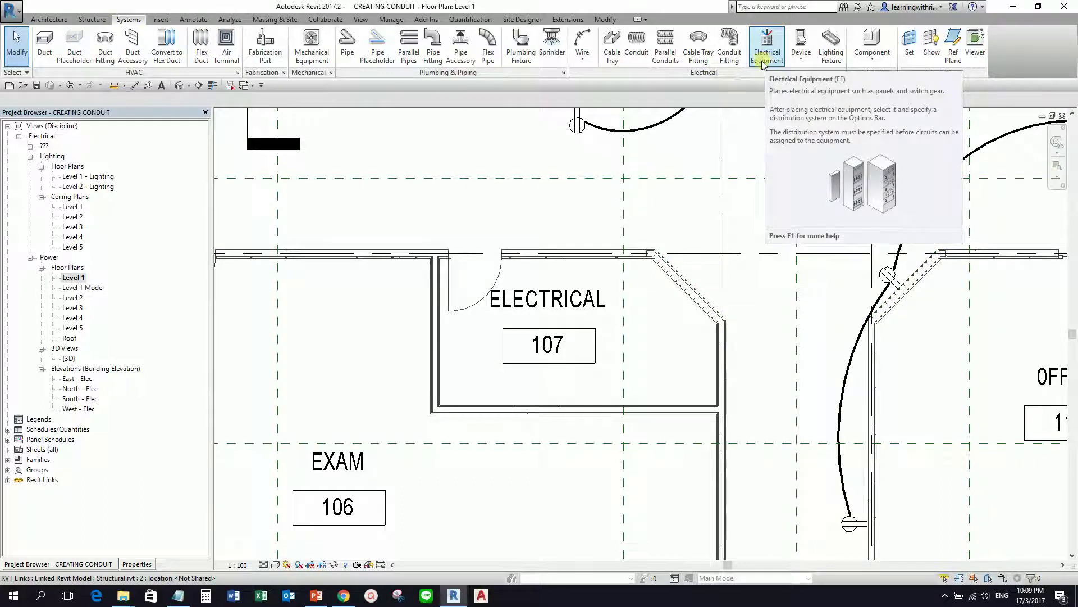
pyautogui.click(762, 62)
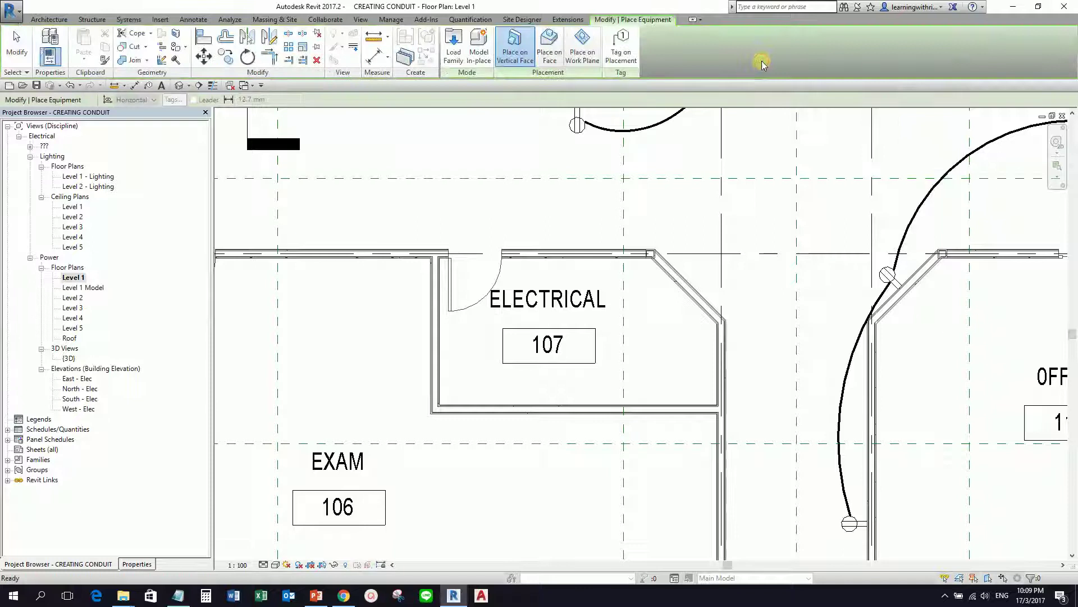
pyautogui.click(141, 564)
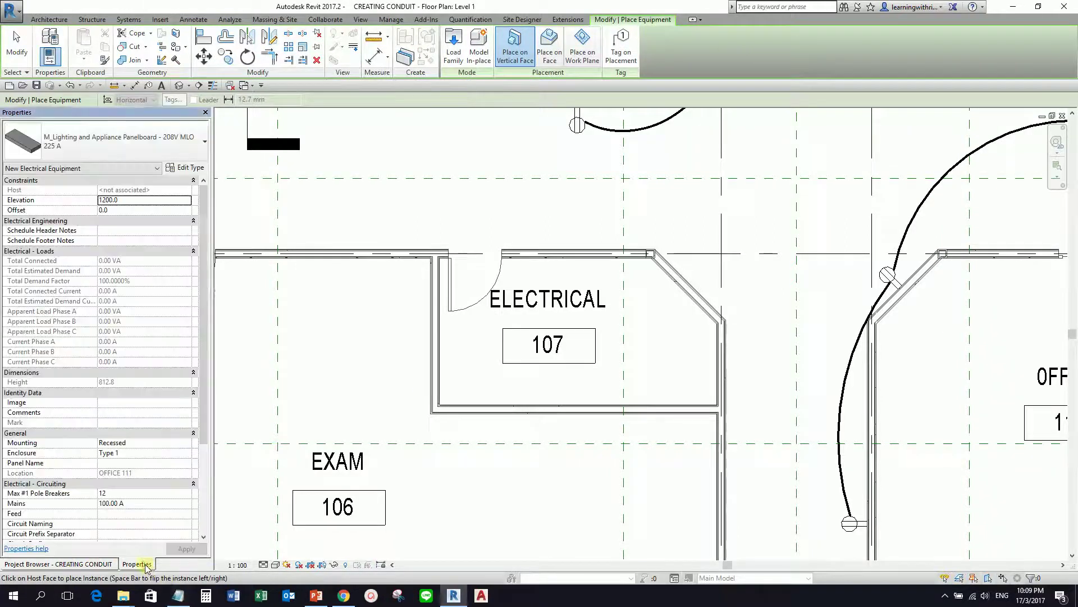
pyautogui.click(129, 136)
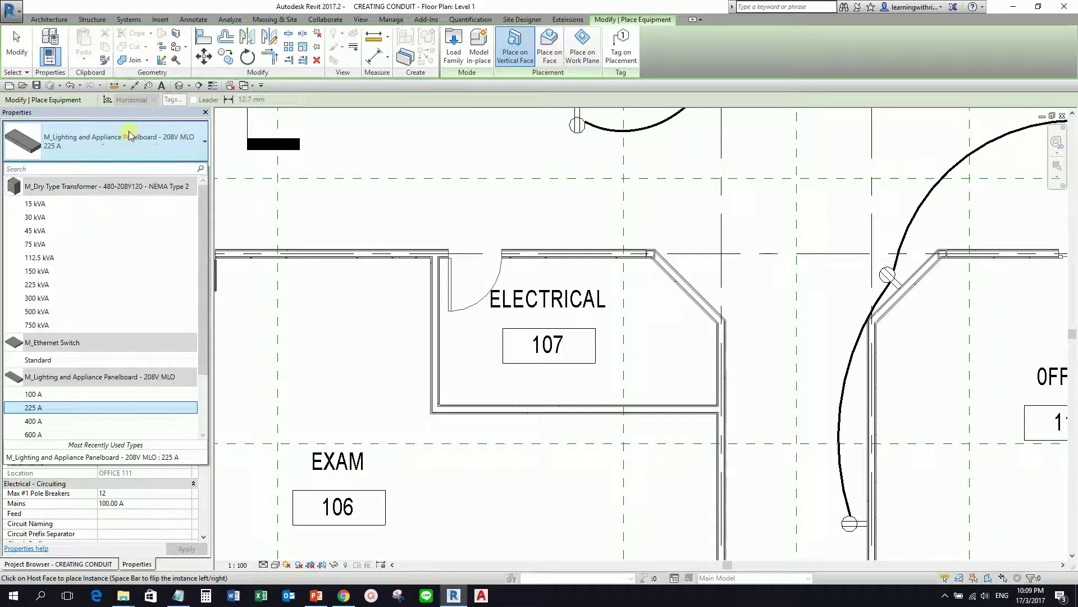
pyautogui.scroll(-3, 111, 378)
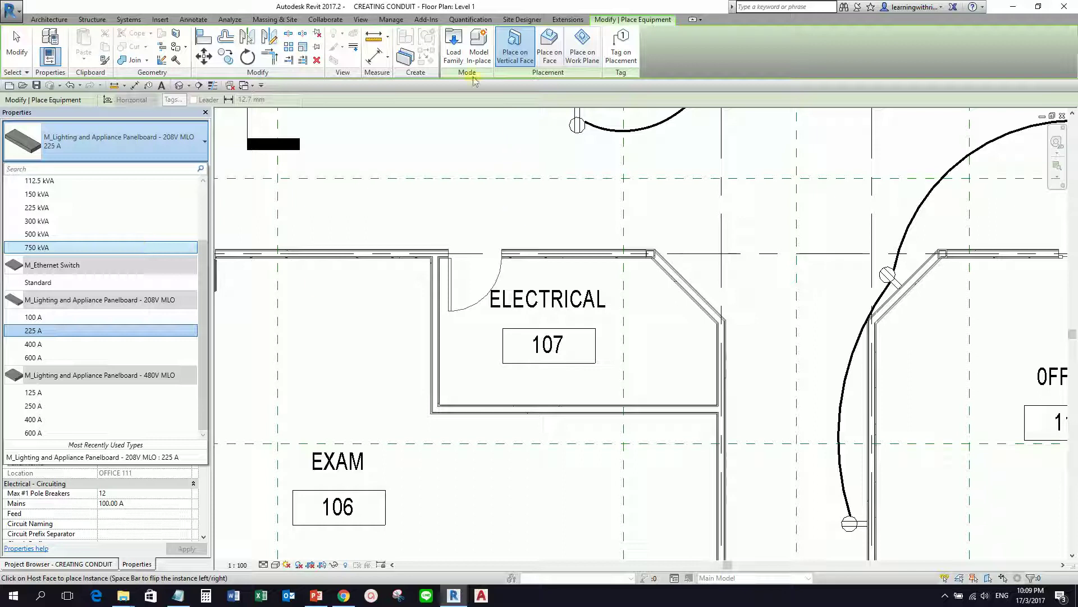
# Start loading a family and browse the US Metric library's Electrical content to the Distribution folder under Electric Power.
pyautogui.click(454, 51)
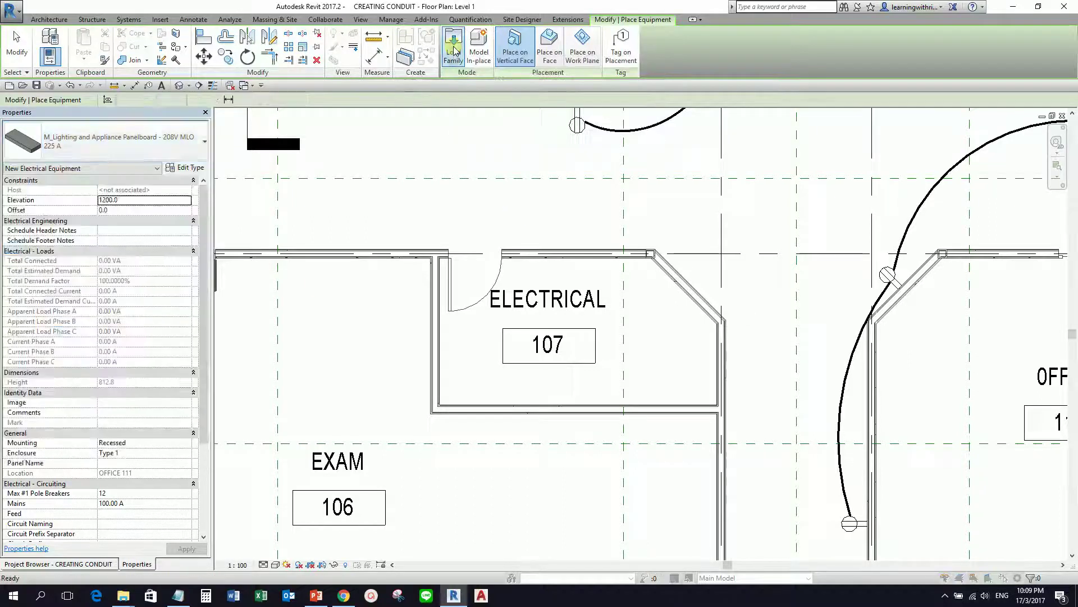
pyautogui.click(451, 296)
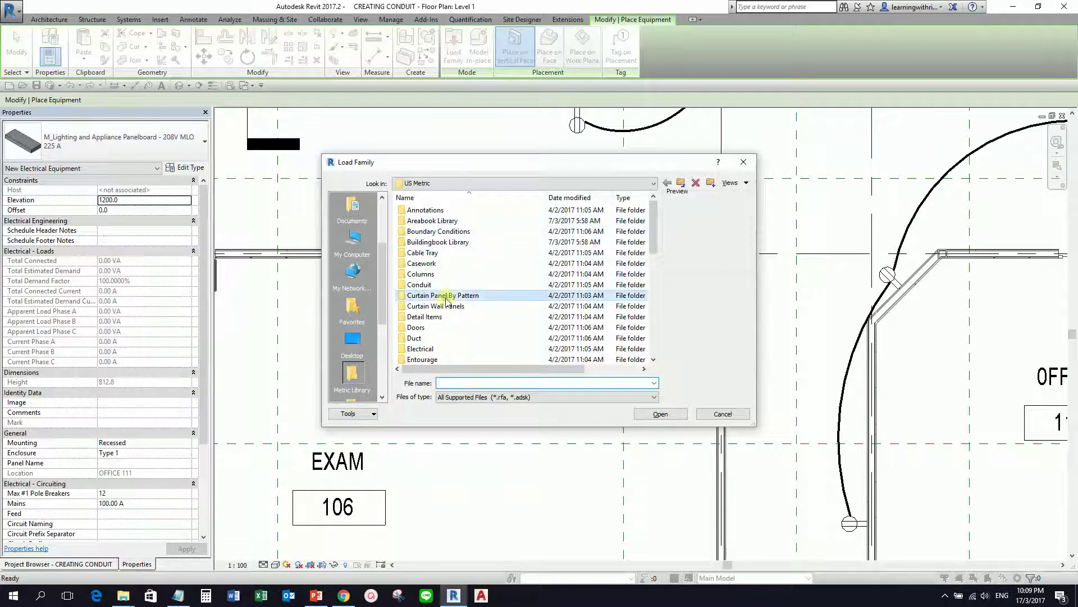
pyautogui.scroll(-2, 448, 300)
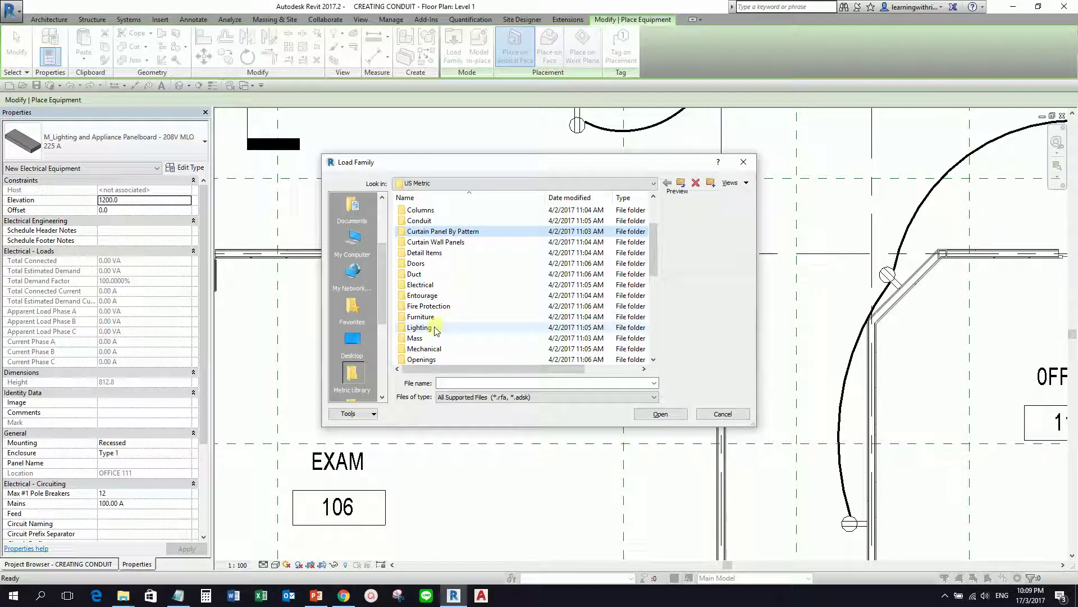
pyautogui.doubleClick(424, 285)
pyautogui.doubleClick(418, 221)
pyautogui.doubleClick(428, 221)
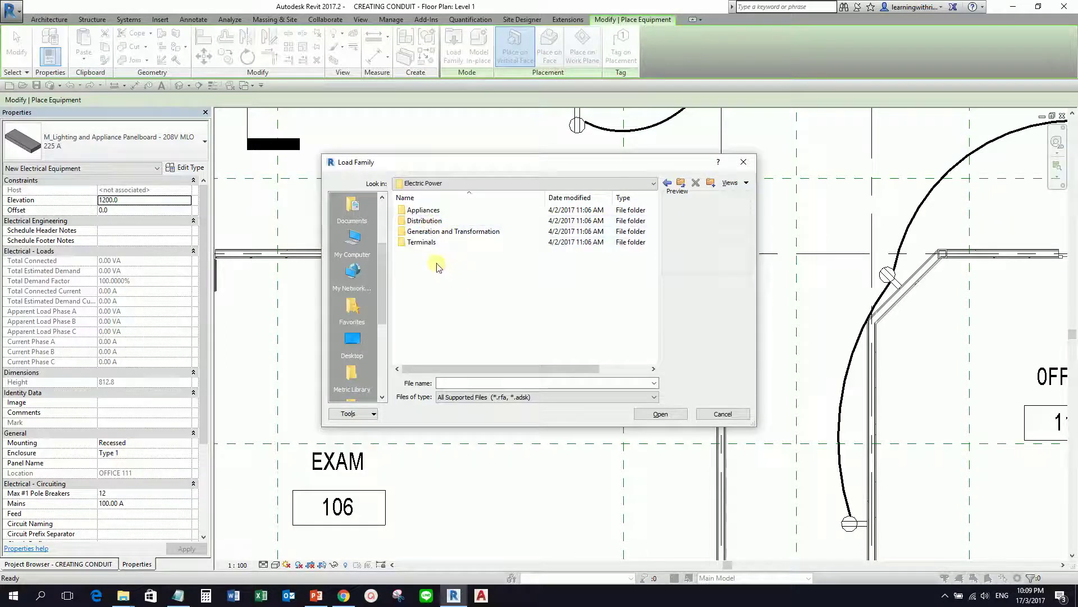
pyautogui.doubleClick(425, 221)
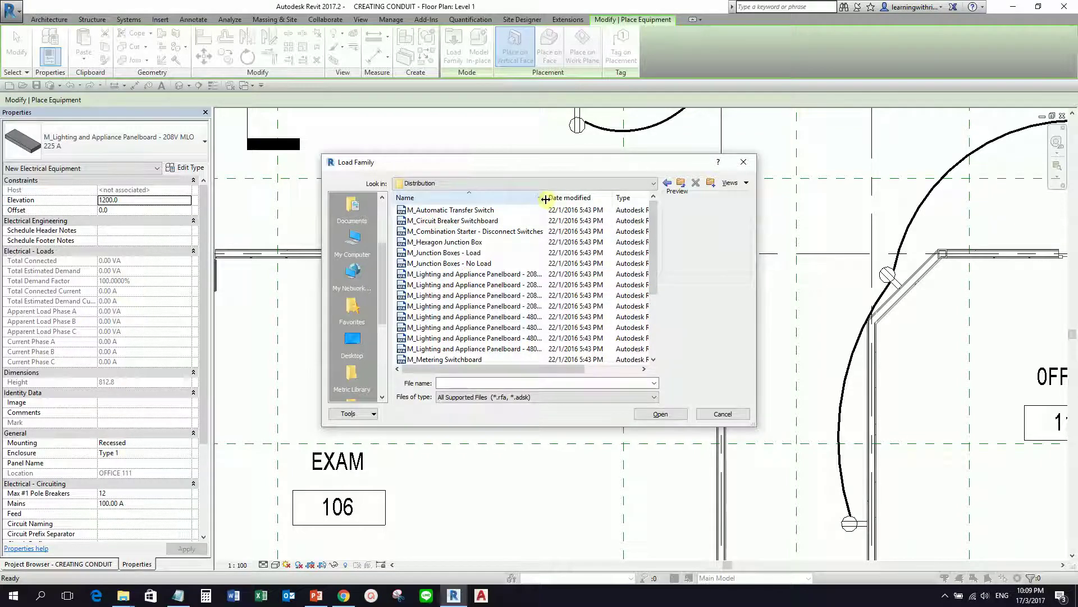
# Look through the Distribution families with full names shown, previewing the 208V MCB lighting and appliance panelboards.
pyautogui.moveTo(545, 198); pyautogui.dragTo(597, 215)
pyautogui.scroll(-3, 484, 298)
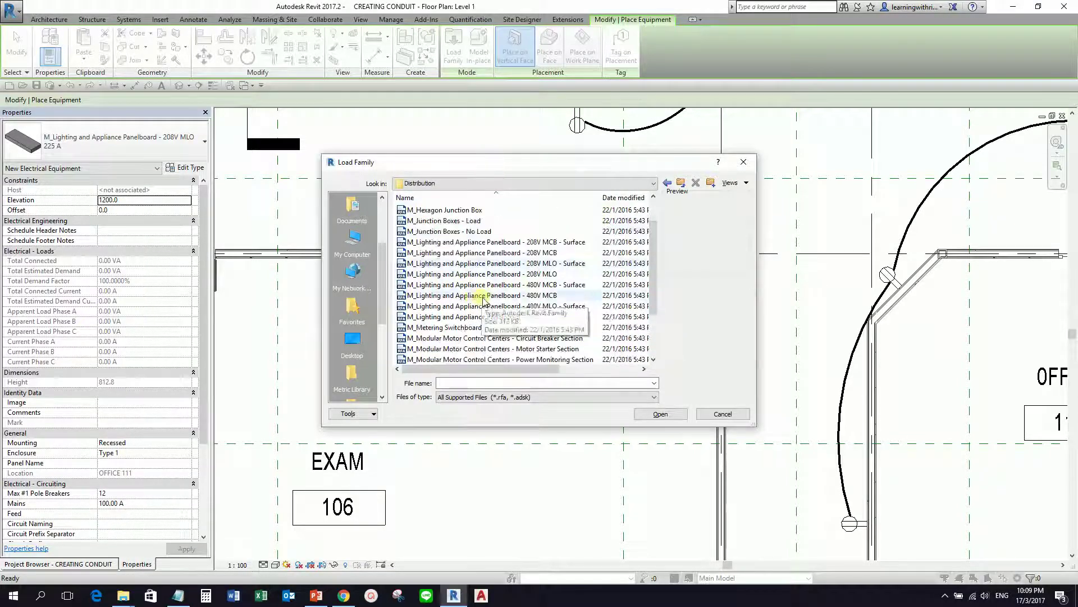
pyautogui.scroll(3, 486, 301)
pyautogui.scroll(-3, 506, 306)
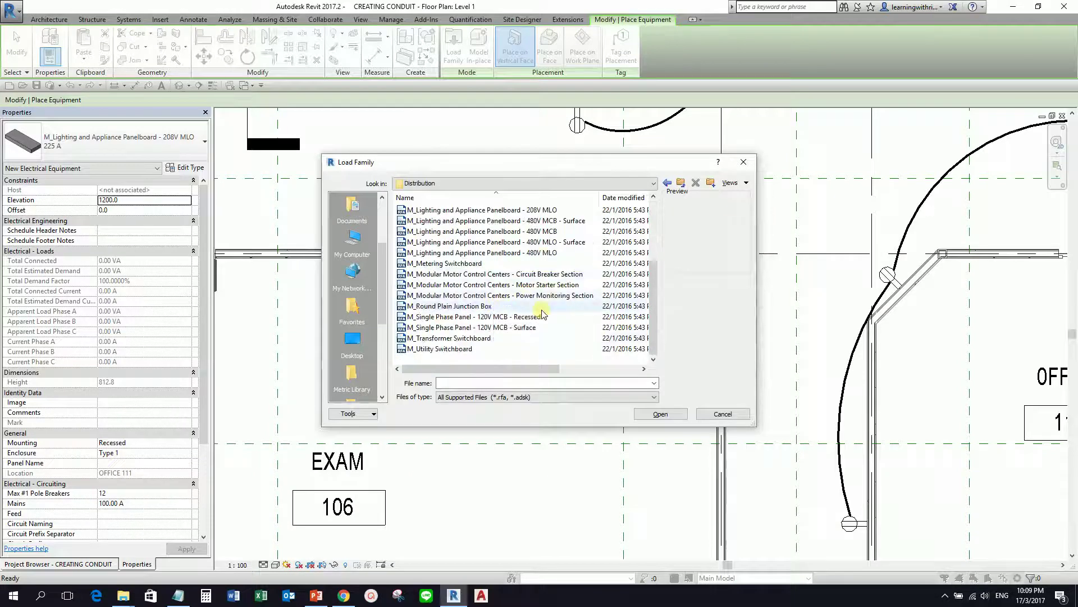
pyautogui.scroll(3, 539, 311)
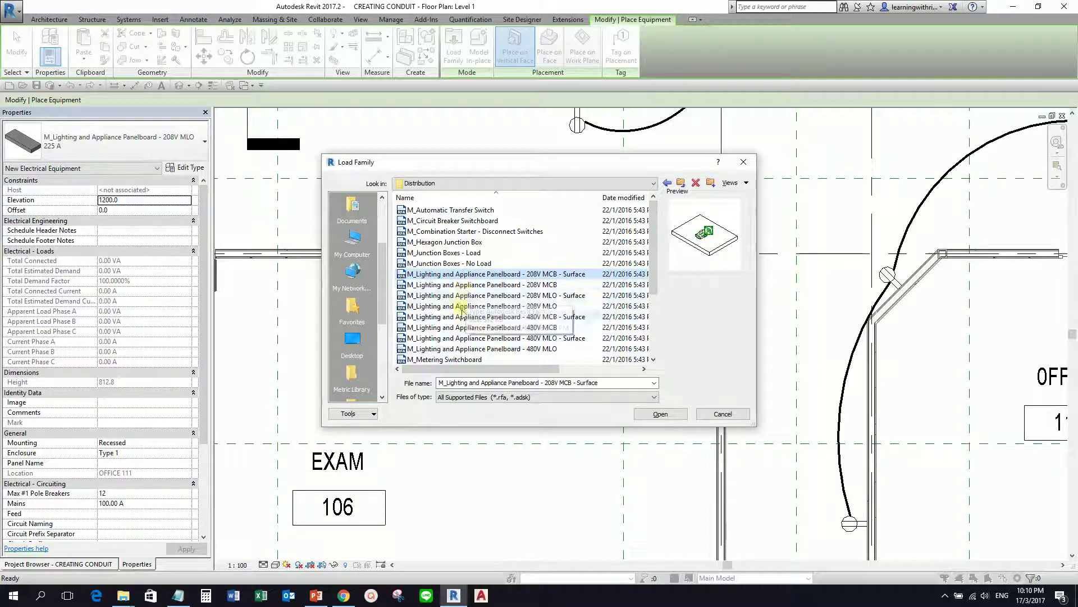
pyautogui.click(482, 276)
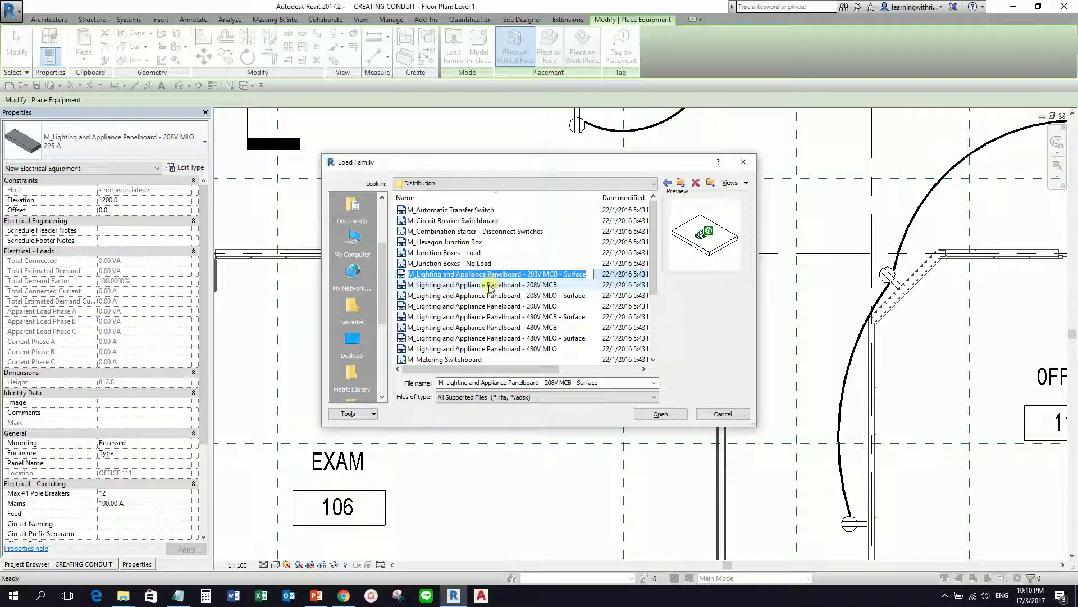
pyautogui.click(484, 285)
pyautogui.scroll(-2, 479, 314)
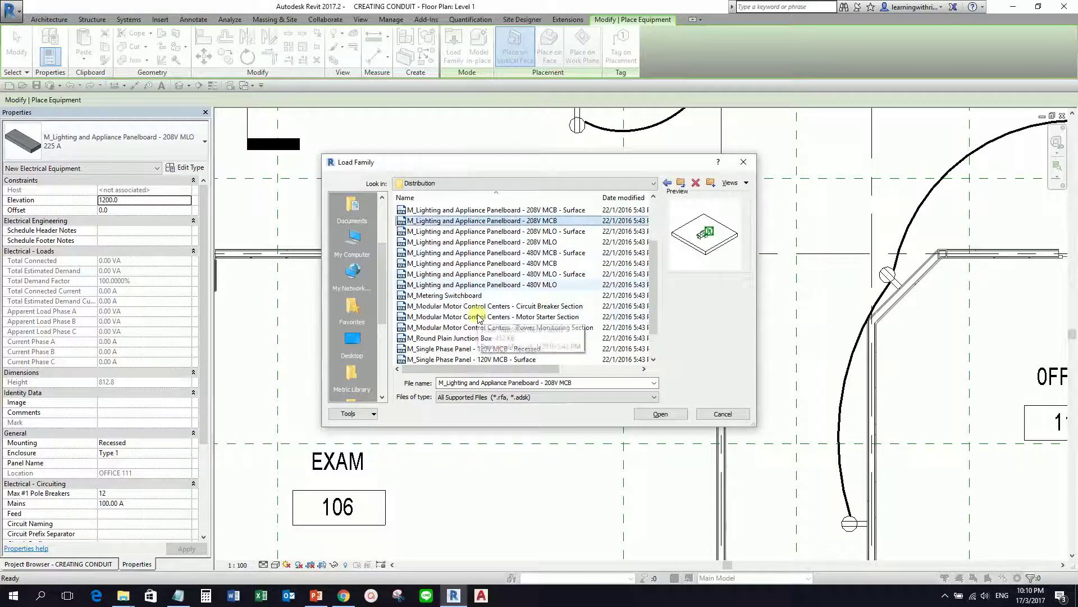
pyautogui.scroll(-1, 479, 319)
# Compare the recessed and surface single phase panels, and load M_Single Phase Panel - 120V MCB - Surface.
pyautogui.click(451, 318)
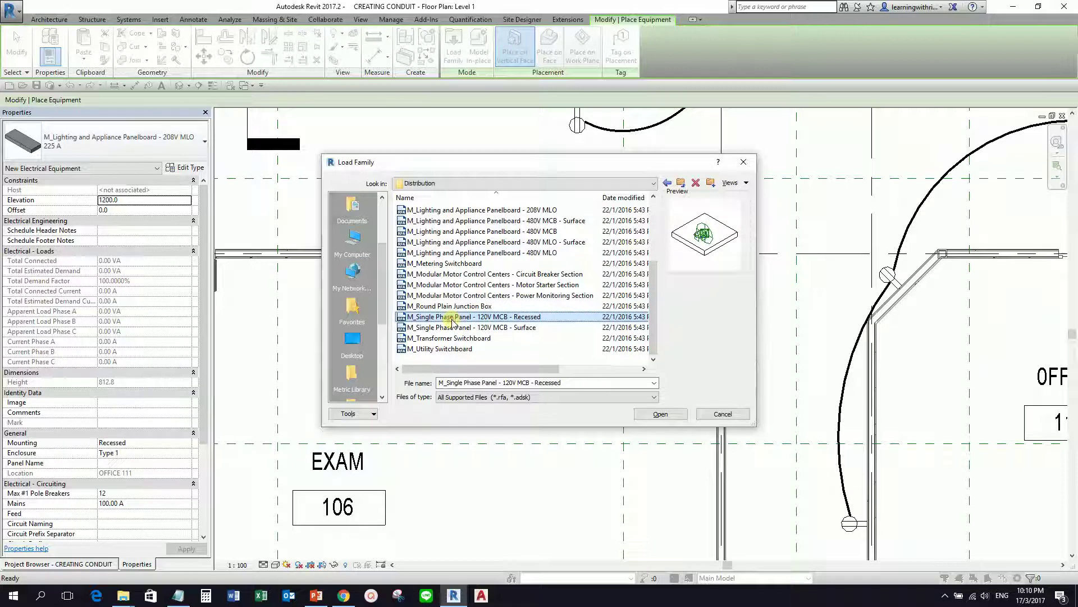
pyautogui.click(454, 328)
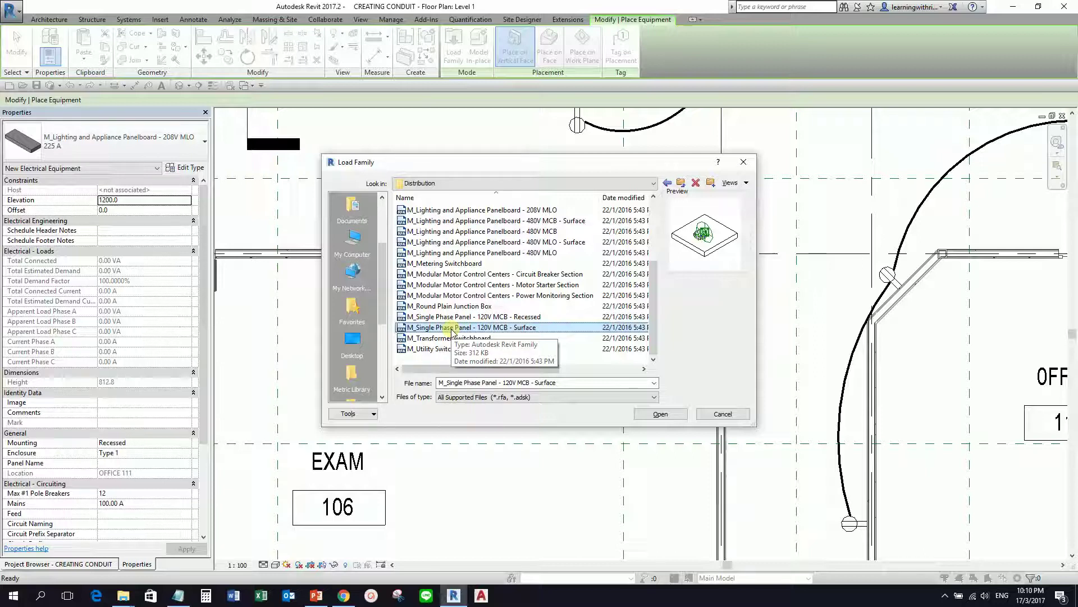
pyautogui.click(537, 317)
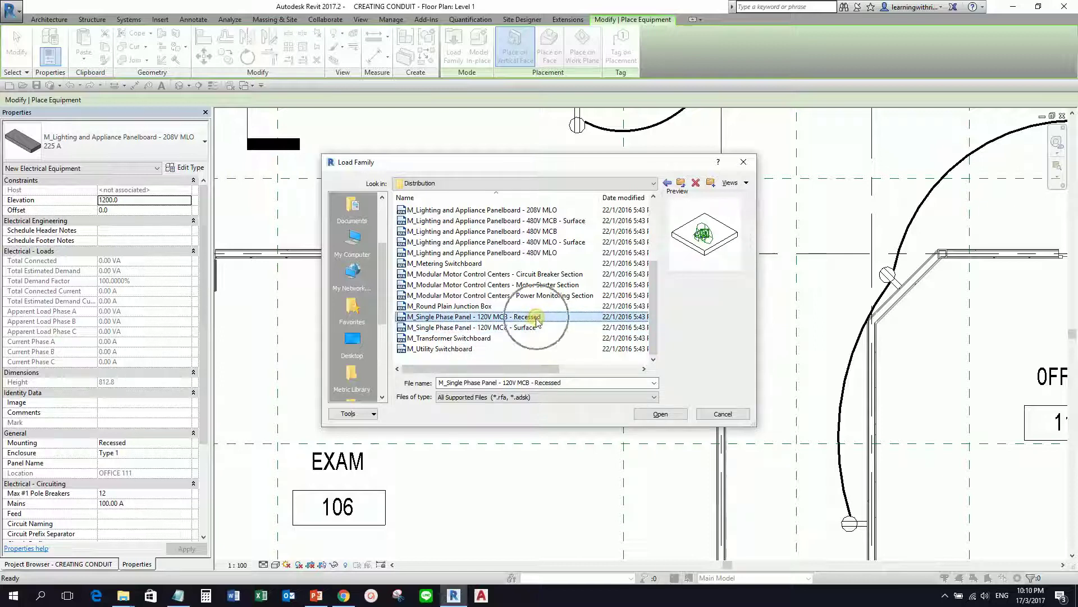
pyautogui.click(533, 327)
pyautogui.click(460, 329)
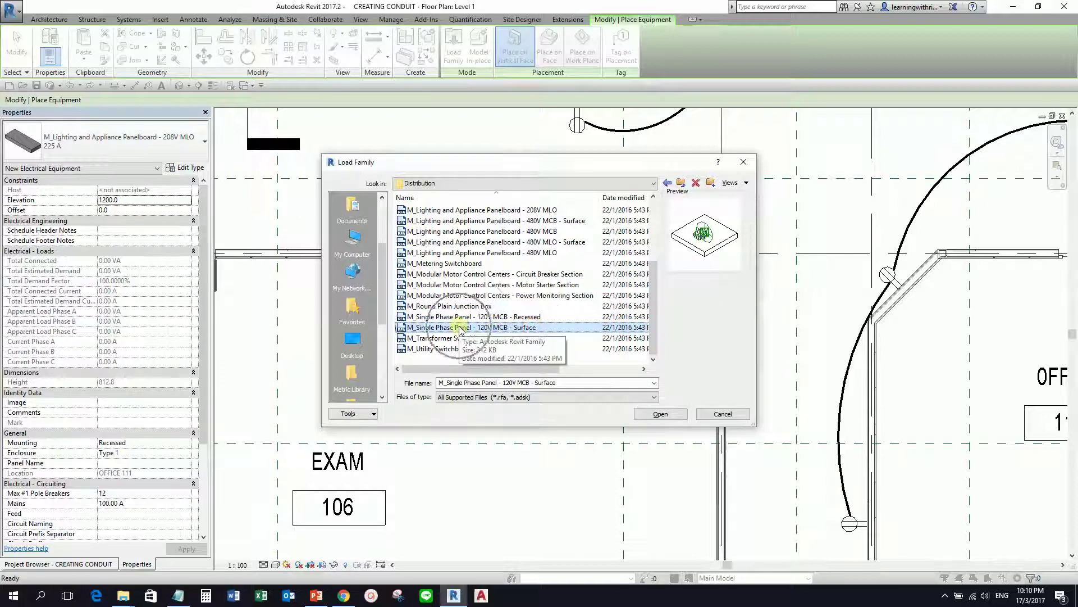
pyautogui.click(663, 414)
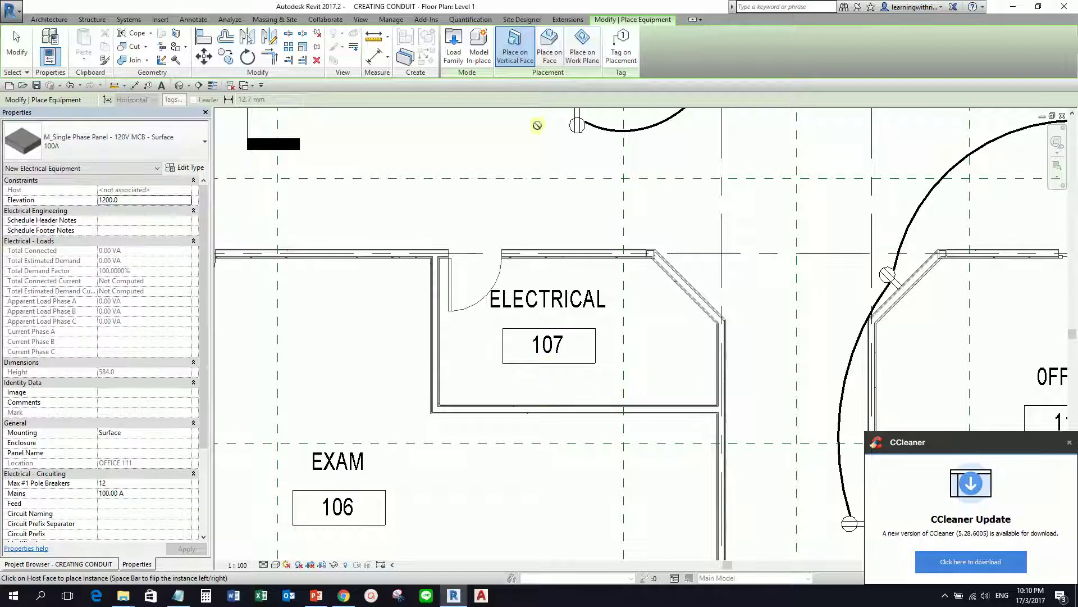
# Place a 100A surface-mounted single phase panel on the vertical face of the right-hand wall inside Electrical 107.
pyautogui.click(514, 62)
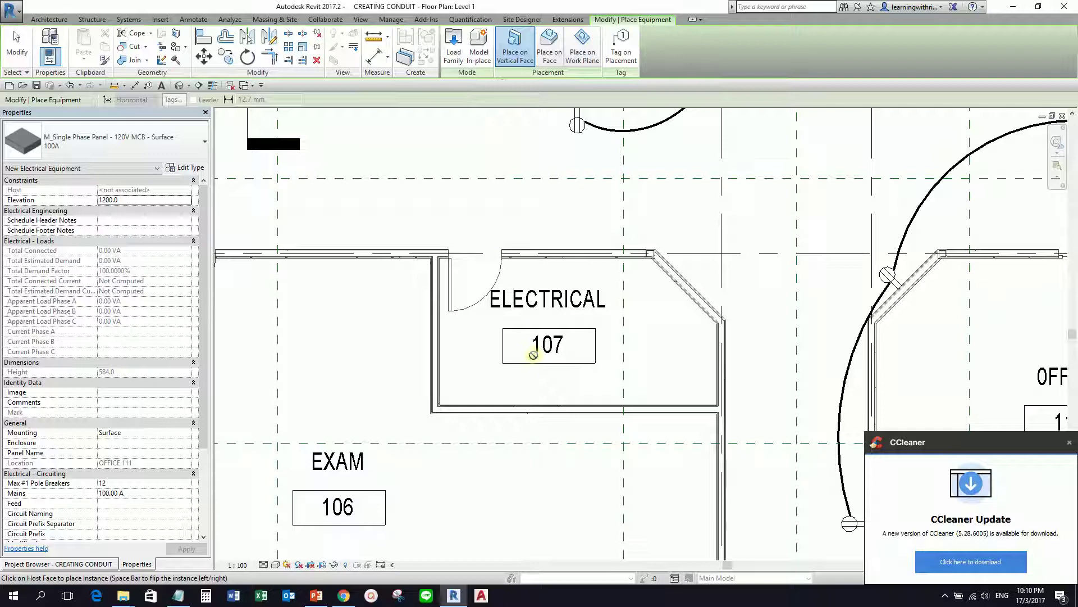
pyautogui.click(161, 130)
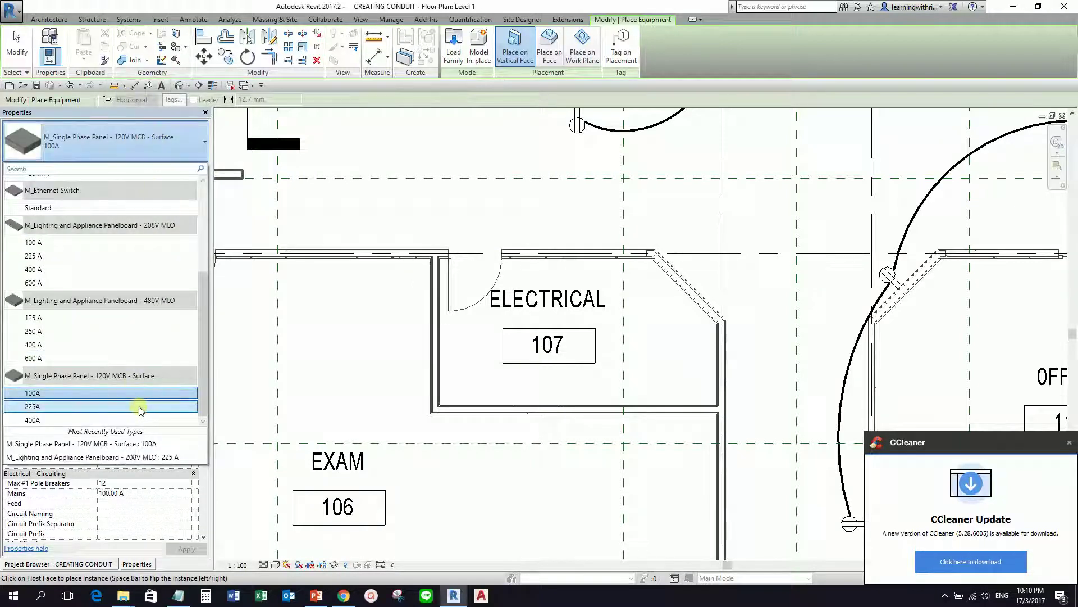
pyautogui.click(138, 394)
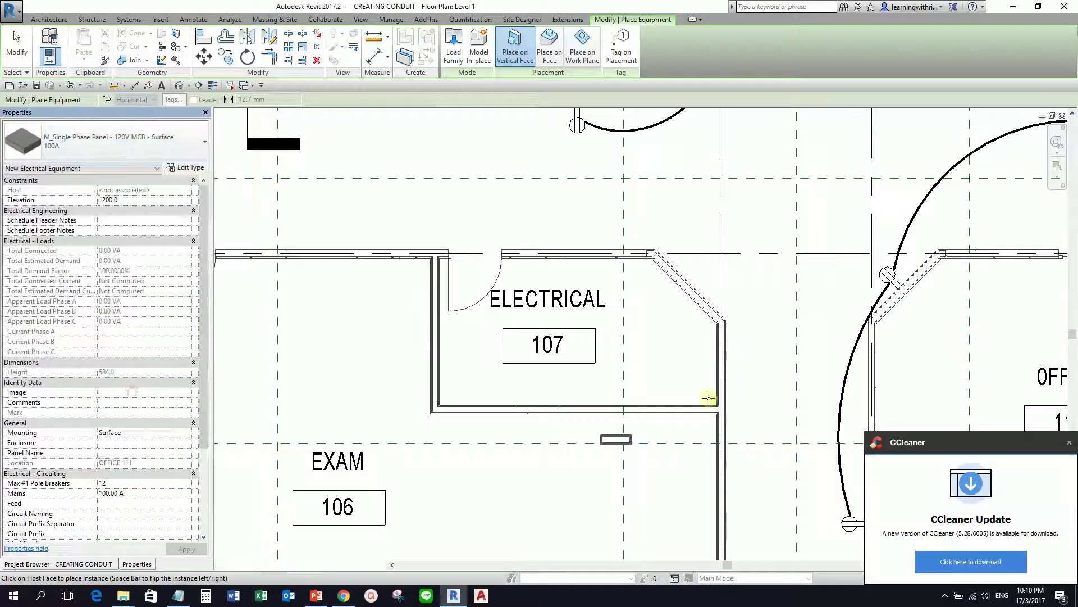
pyautogui.click(712, 367)
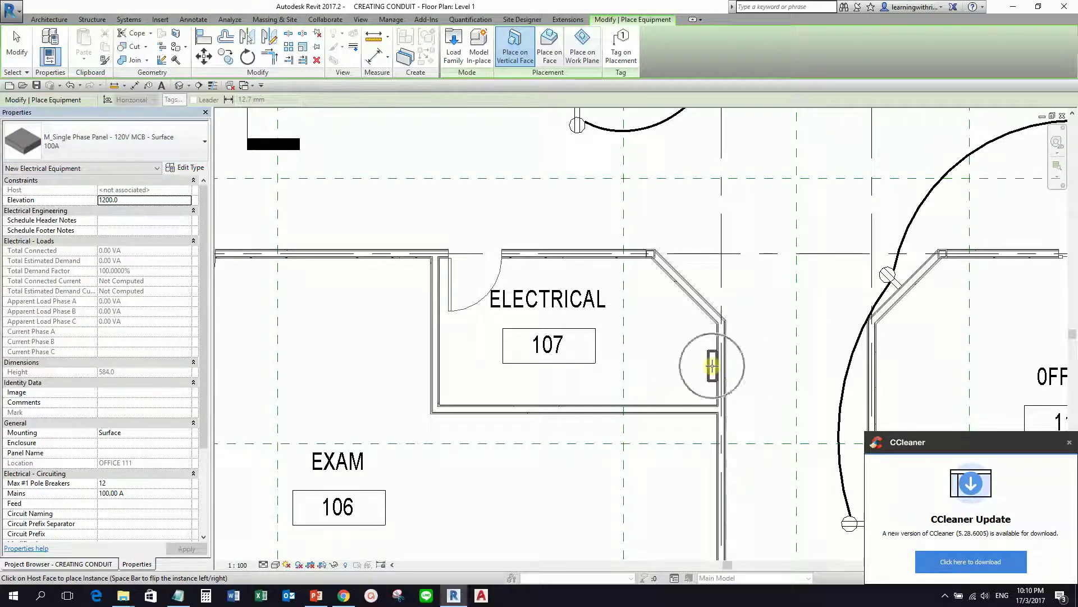
pyautogui.click(15, 50)
# Open the family of the single phase panel placed in Electrical 107 for editing.
pyautogui.scroll(3, 727, 362)
pyautogui.scroll(2, 728, 362)
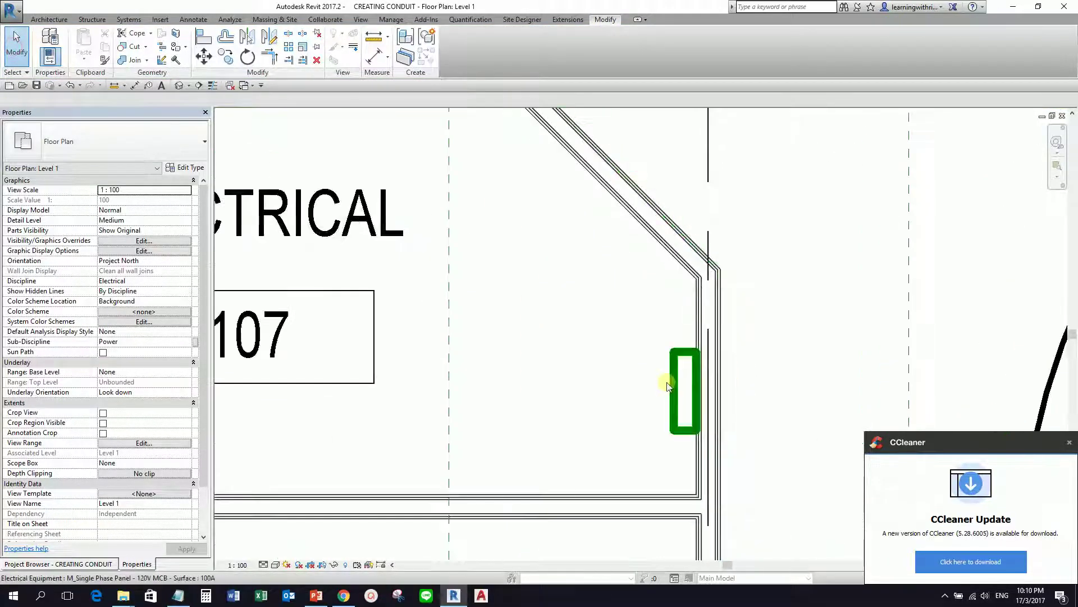
pyautogui.click(682, 386)
pyautogui.moveTo(769, 364); pyautogui.dragTo(736, 287, button='middle')
pyautogui.scroll(2, 725, 282)
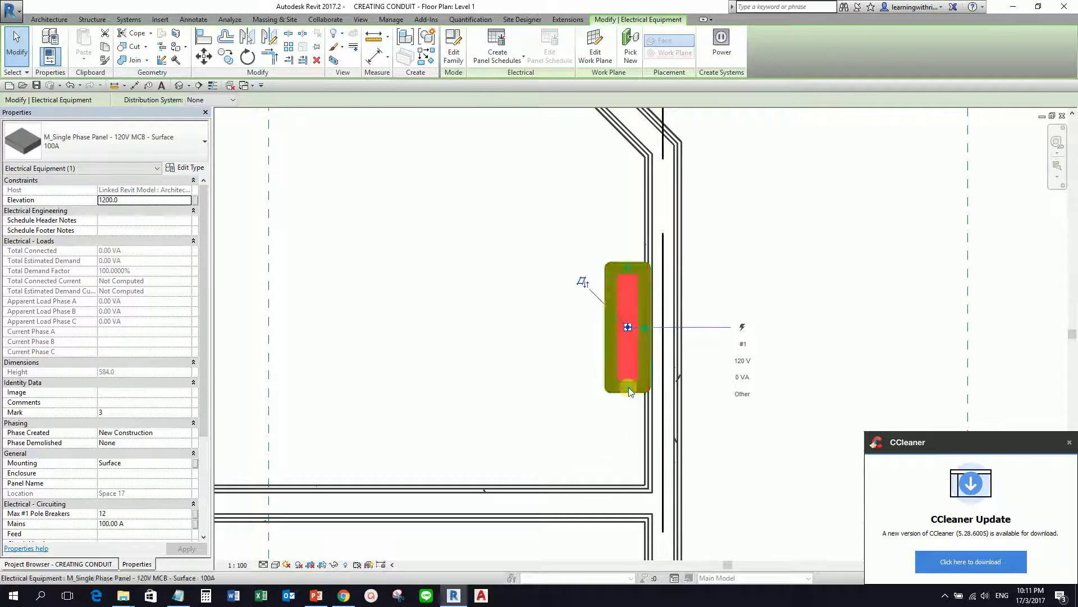
pyautogui.click(455, 55)
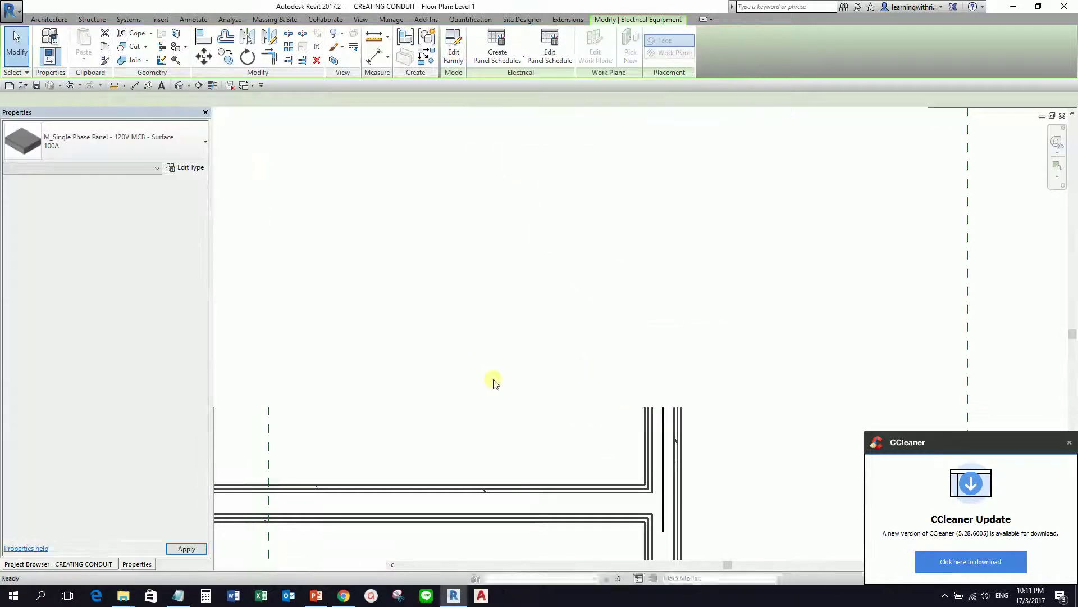
# Examine the power connector and the conduit connectors on each side of the panel from several directions in the family's 3D view.
pyautogui.keyDown('shift'); pyautogui.moveTo(783, 389); pyautogui.dragTo(589, 336, button='middle'); pyautogui.keyUp('shift')
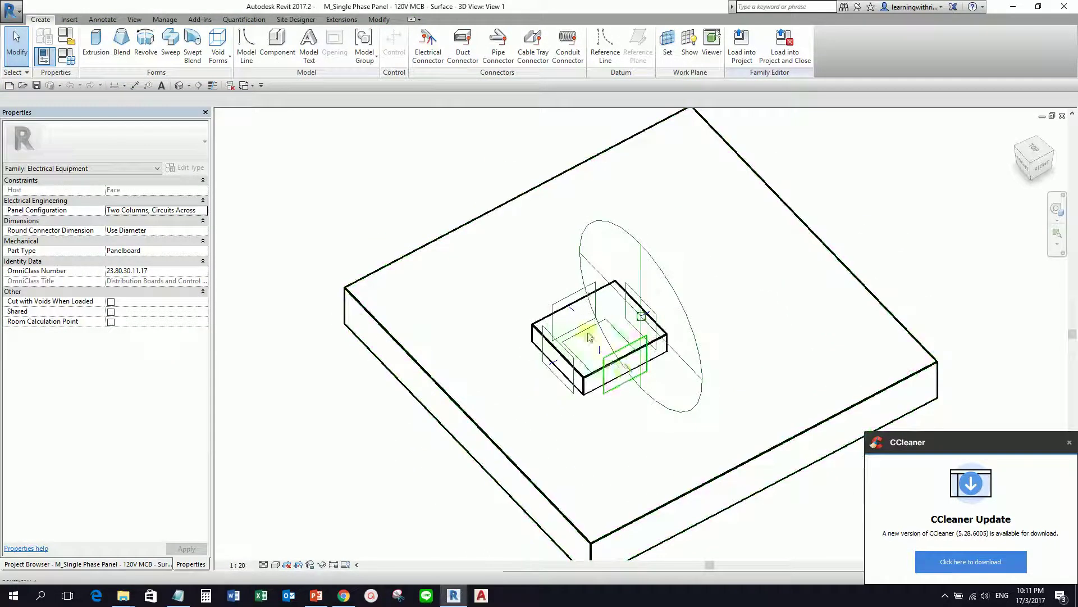
pyautogui.scroll(3, 590, 337)
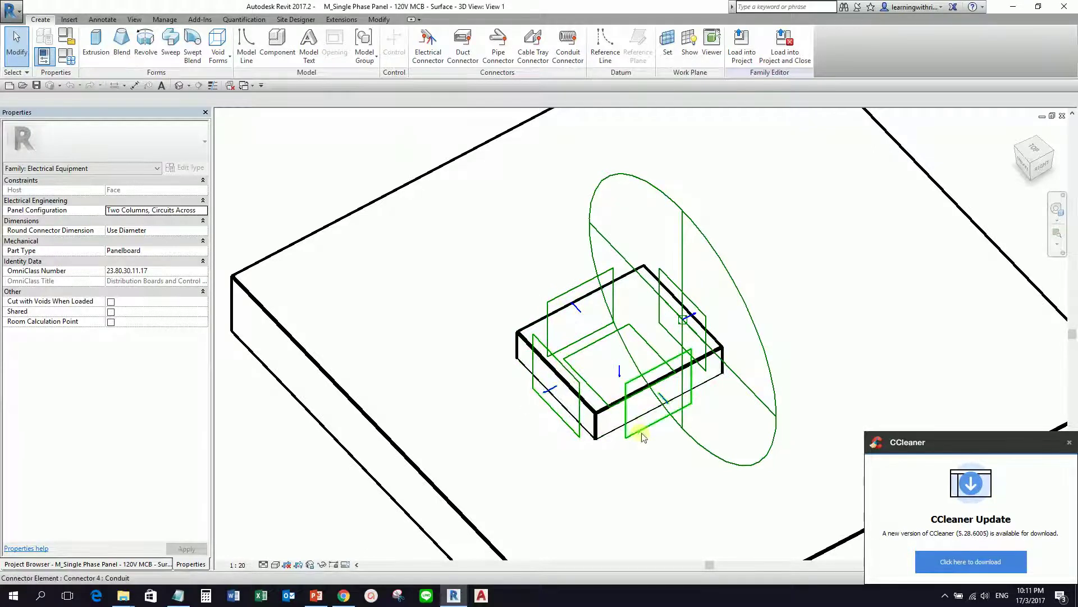
pyautogui.keyDown('shift'); pyautogui.moveTo(639, 438); pyautogui.dragTo(775, 168, button='middle'); pyautogui.keyUp('shift')
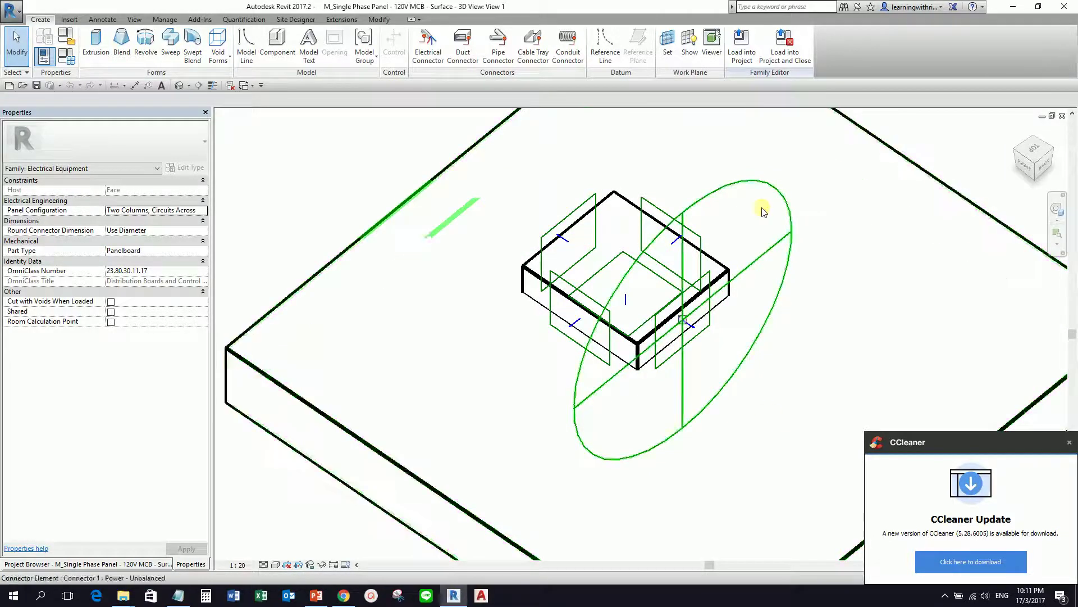
pyautogui.keyDown('shift'); pyautogui.moveTo(713, 411); pyautogui.dragTo(628, 441, button='middle'); pyautogui.keyUp('shift')
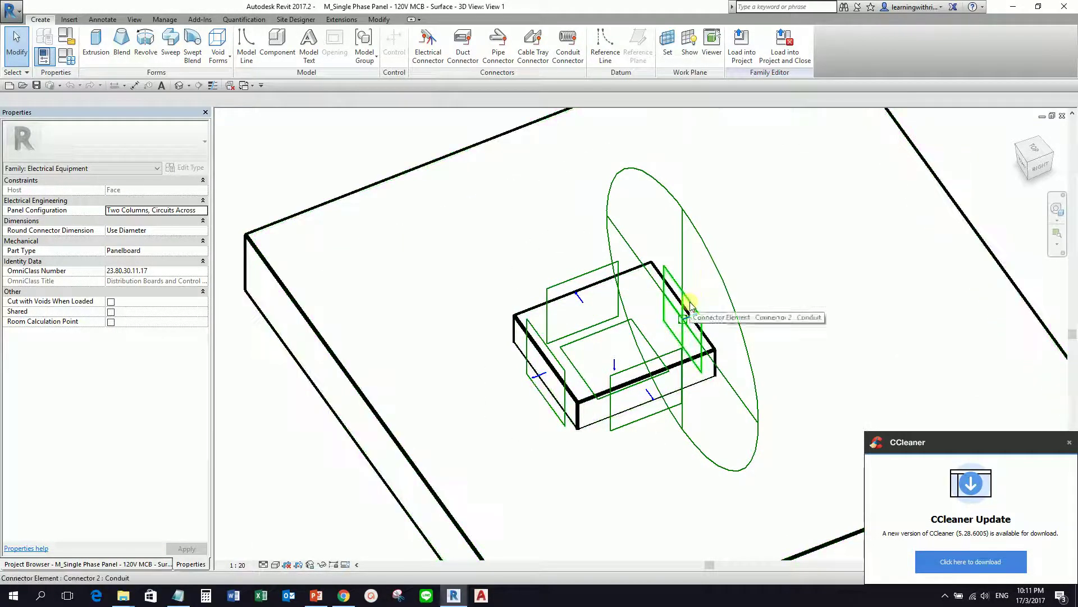
pyautogui.scroll(-3, 674, 312)
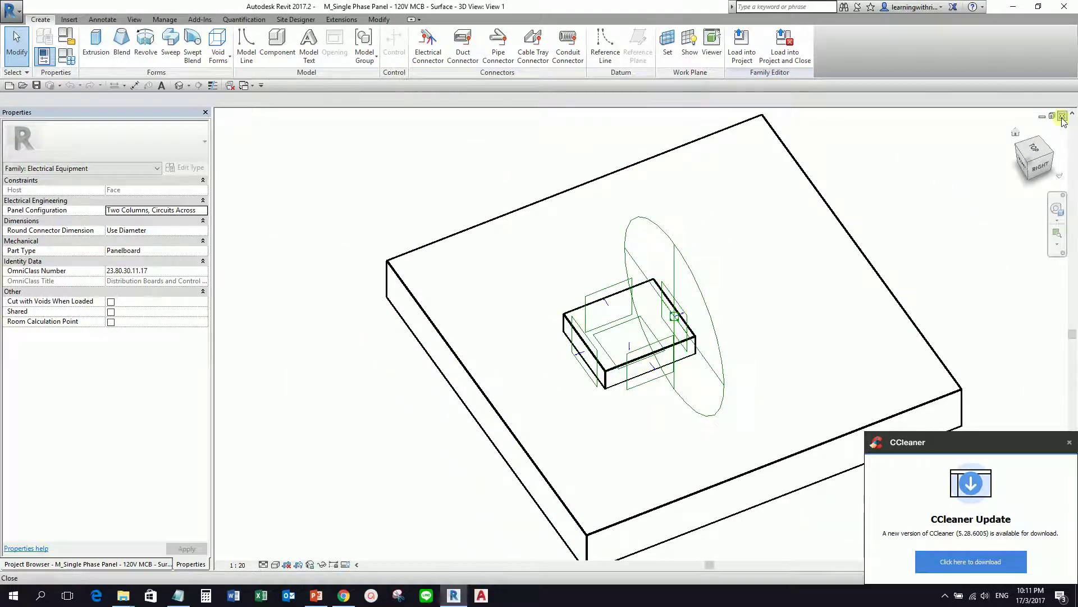
# Dismiss the CCleaner update notice and close the single phase panel family without saving changes.
pyautogui.click(1068, 443)
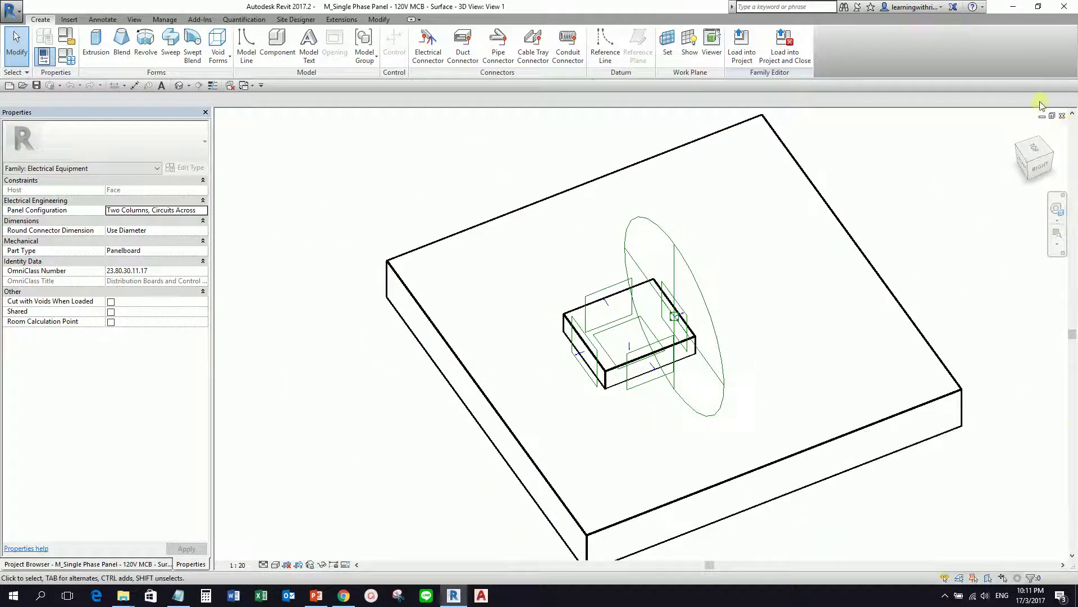
pyautogui.click(1062, 116)
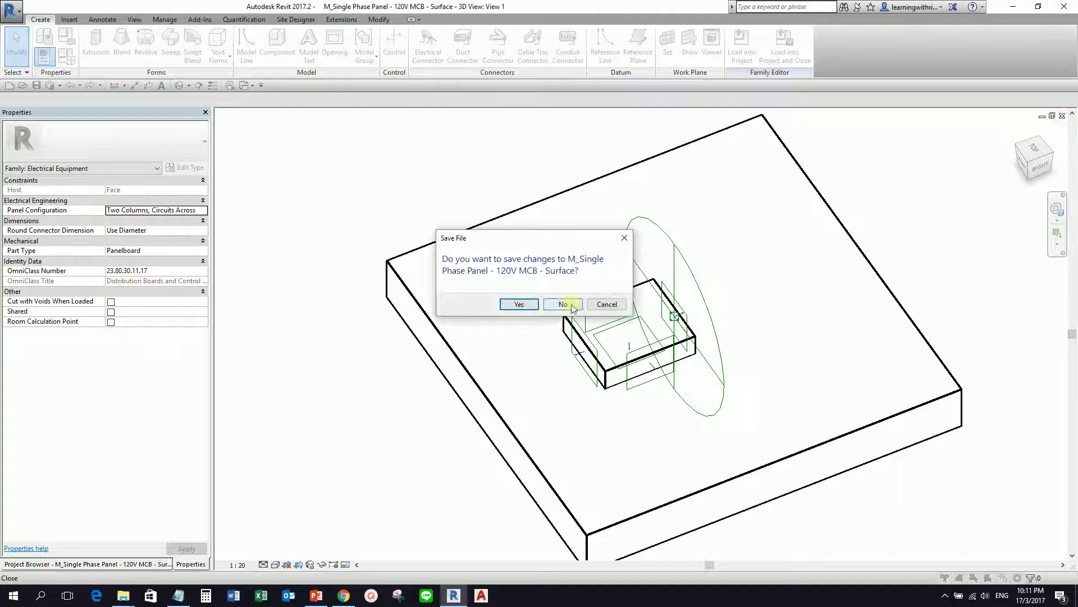
pyautogui.click(573, 306)
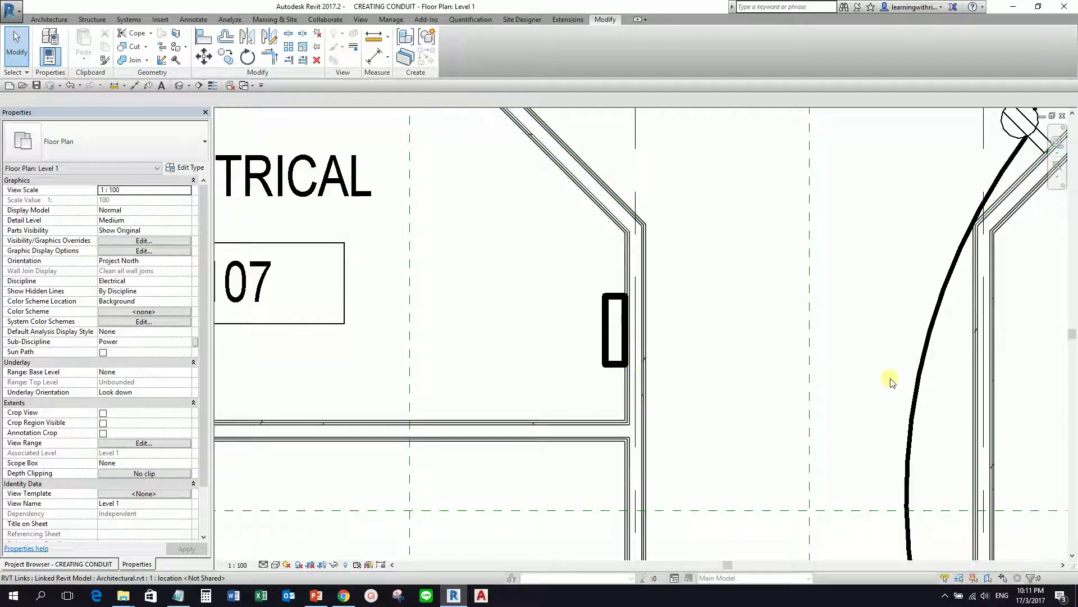
# Start drawing conduit from the face connector at the upper end of the single phase panel, checking which panel face is used.
pyautogui.click(605, 335)
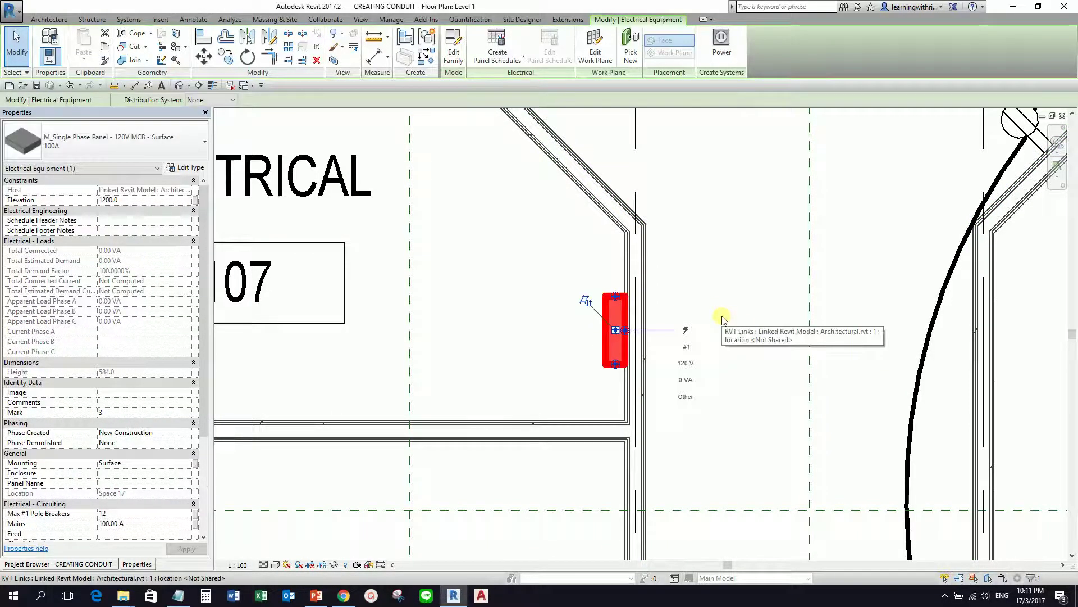
pyautogui.click(616, 300)
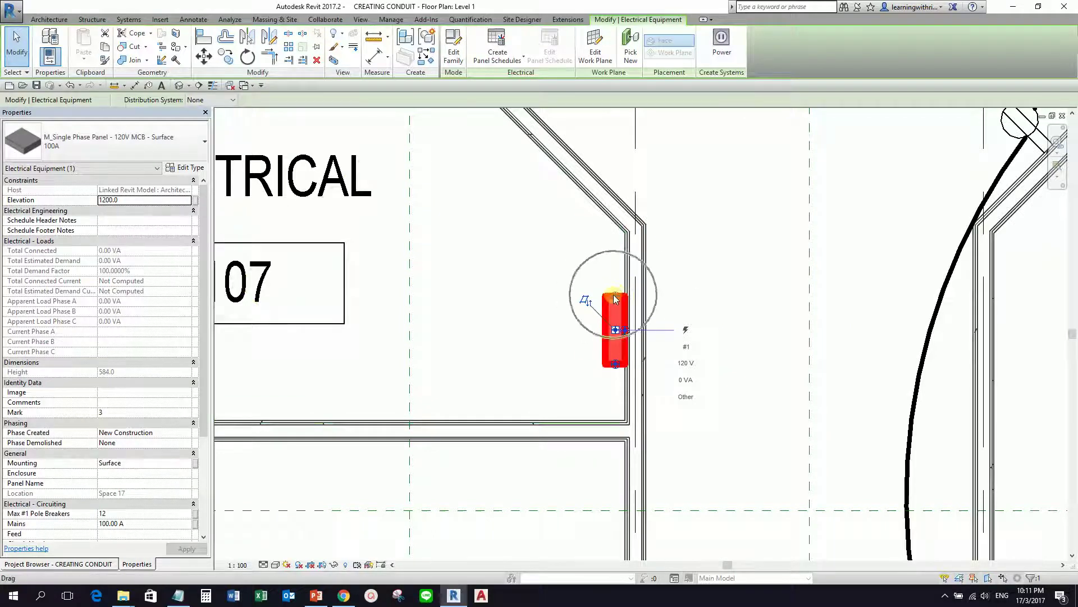
pyautogui.rightClick(615, 295)
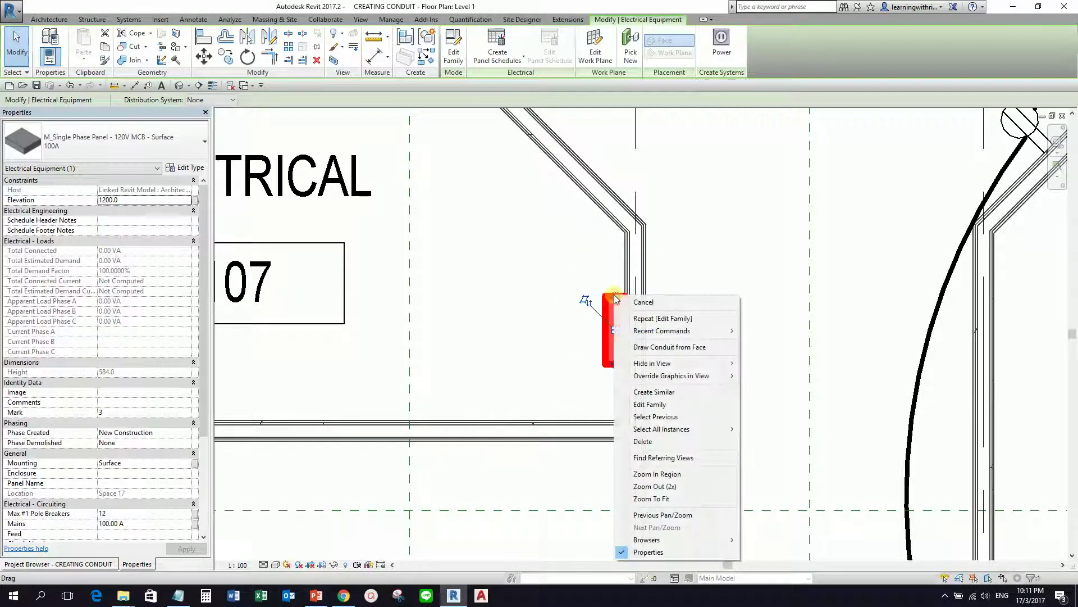
pyautogui.click(649, 348)
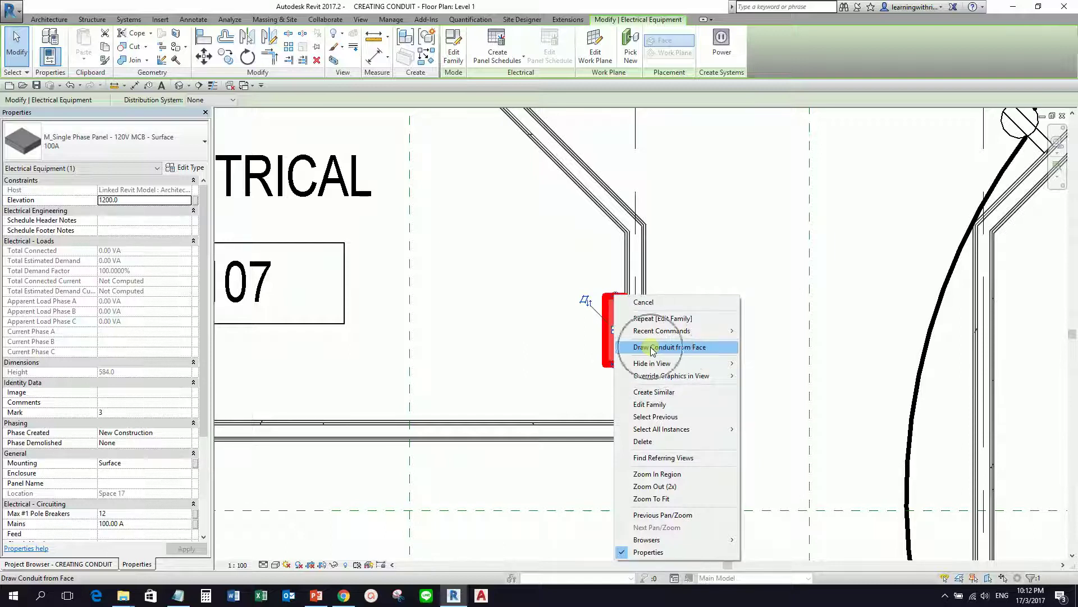
pyautogui.click(653, 347)
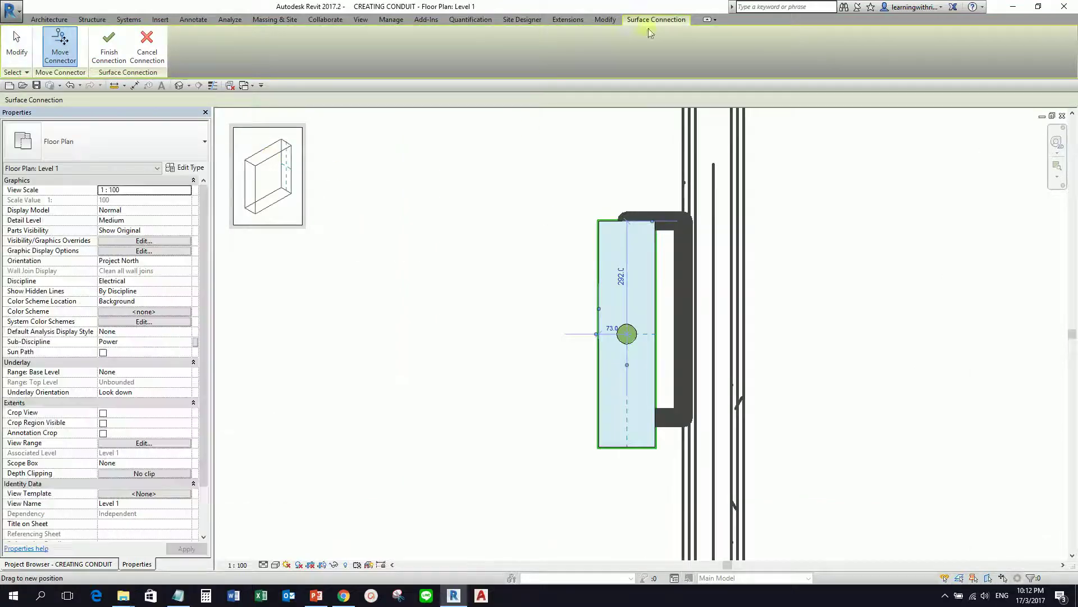
pyautogui.click(651, 31)
pyautogui.click(271, 187)
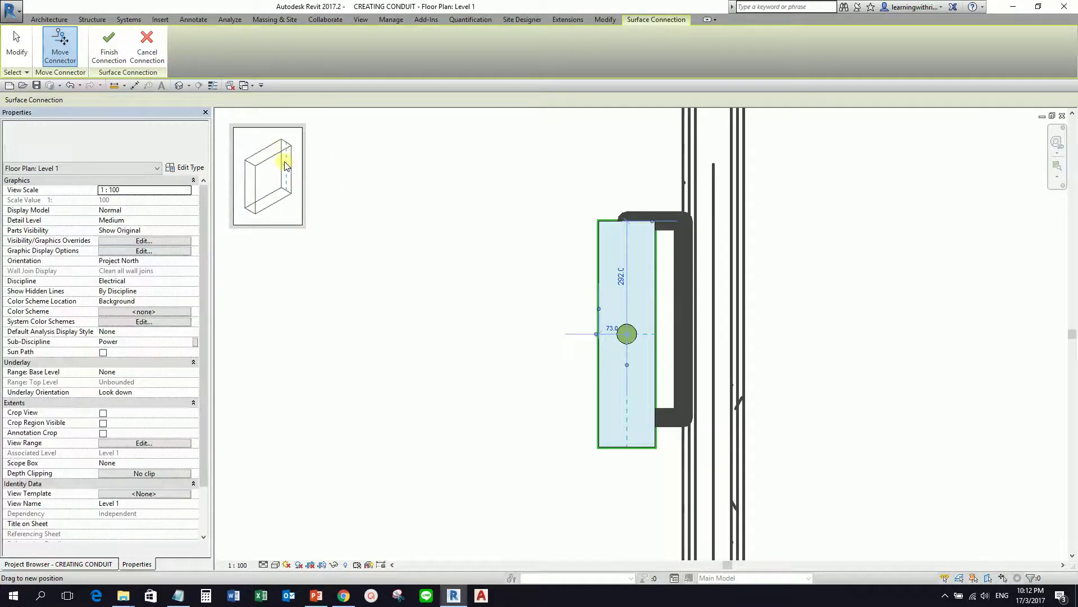
pyautogui.click(287, 173)
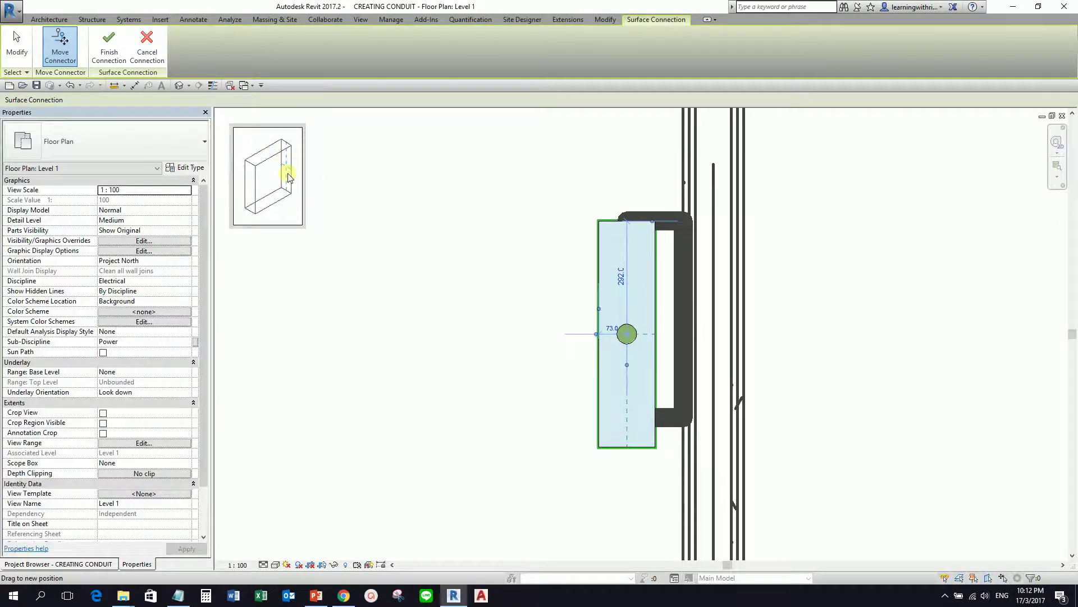
pyautogui.click(288, 176)
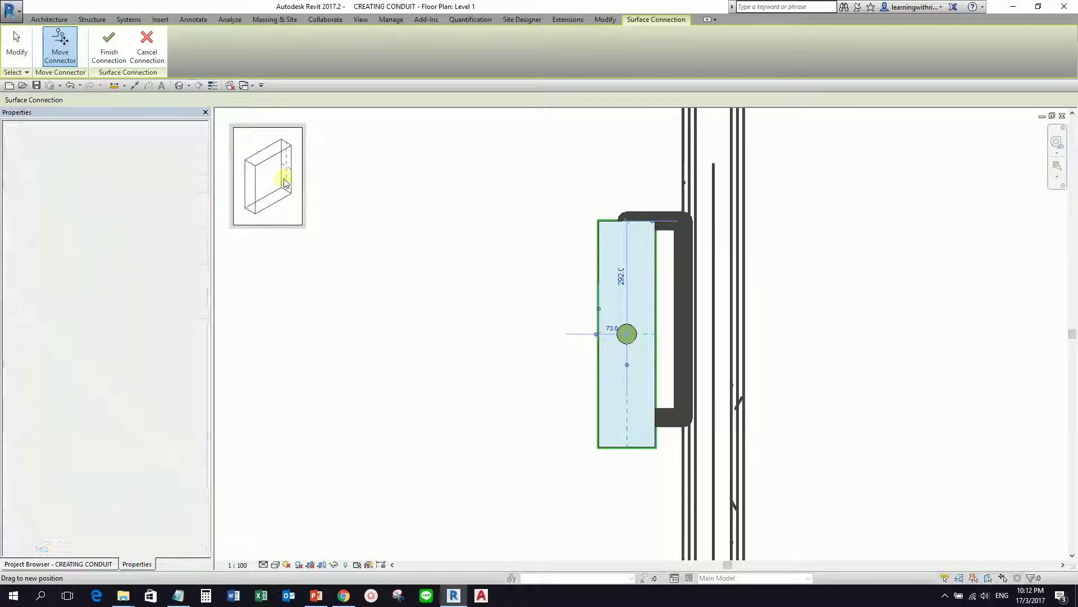
# Try placing the conduit connector 415 mm from the upper edge of the panel face.
pyautogui.click(621, 277)
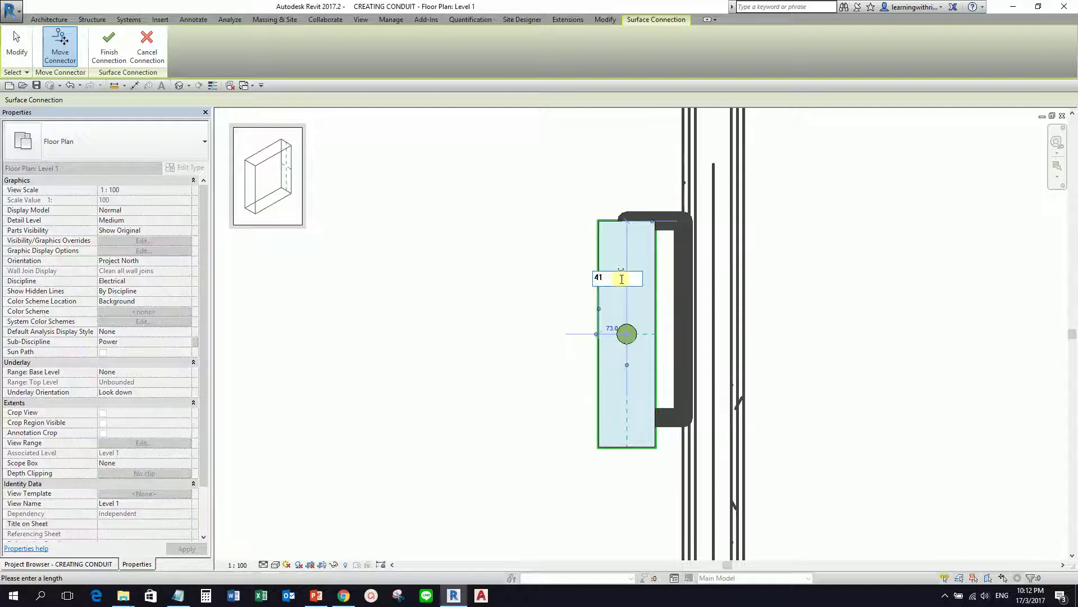
pyautogui.write('415')
pyautogui.press('Return')
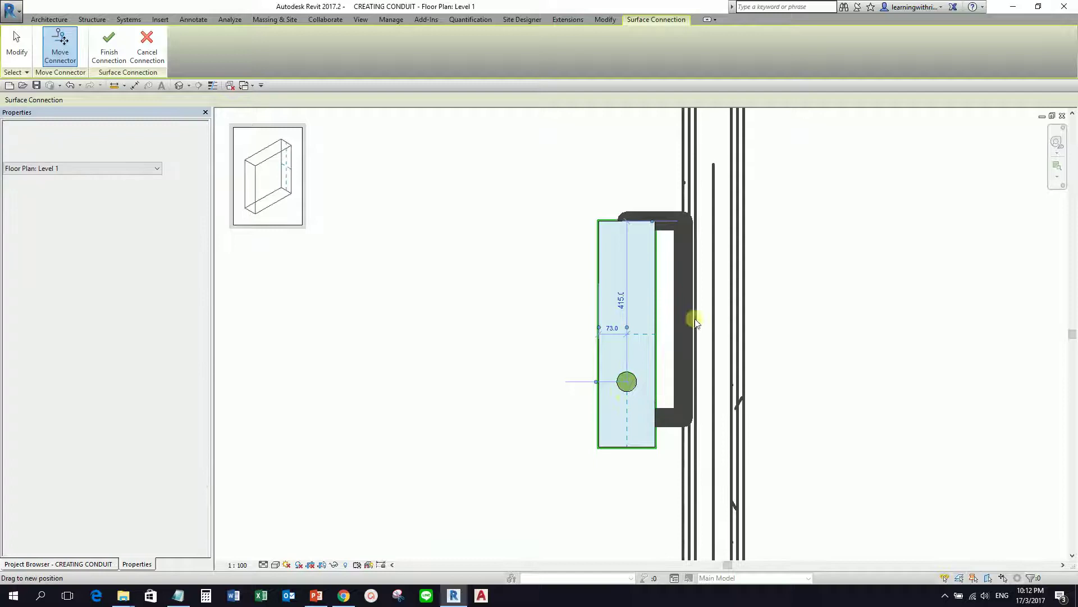
# Set the conduit connector 200 mm from the upper edge of the panel face and finish the surface connection.
pyautogui.click(624, 294)
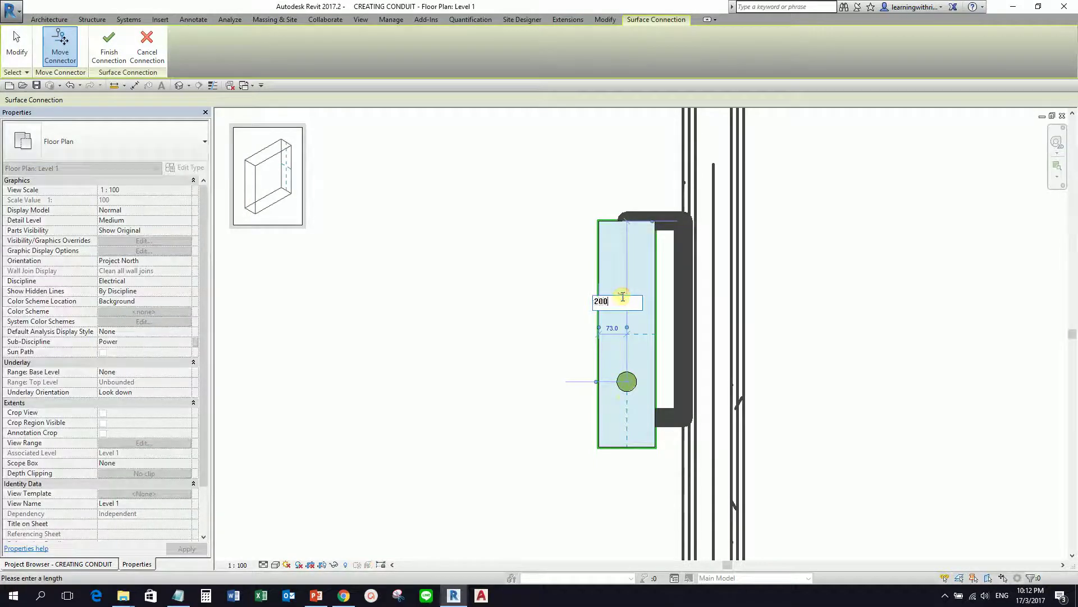
pyautogui.write('200')
pyautogui.press('Return')
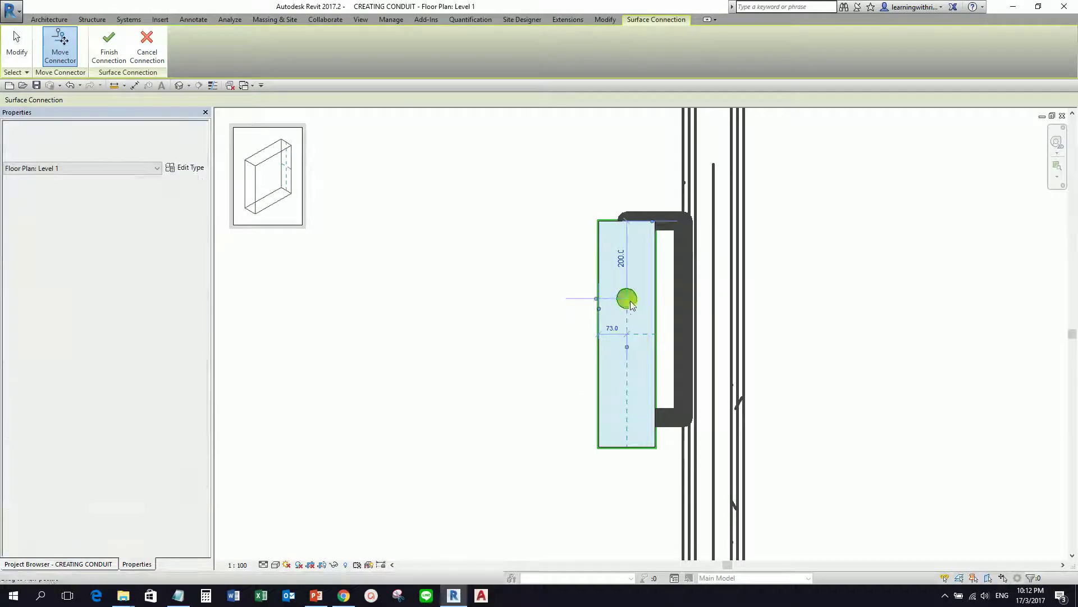
pyautogui.moveTo(633, 300); pyautogui.dragTo(622, 288)
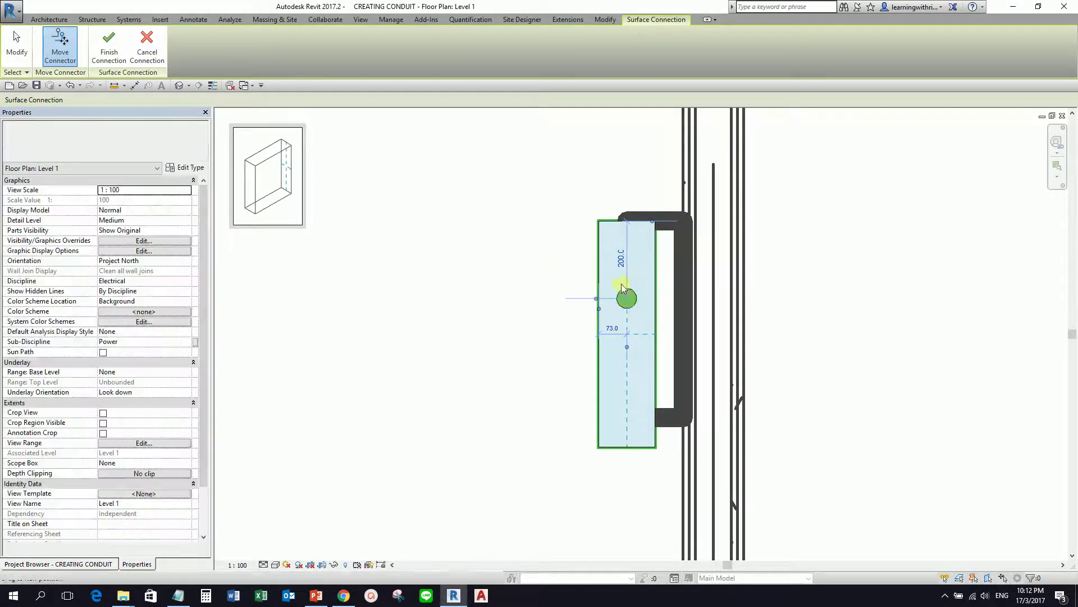
pyautogui.click(287, 180)
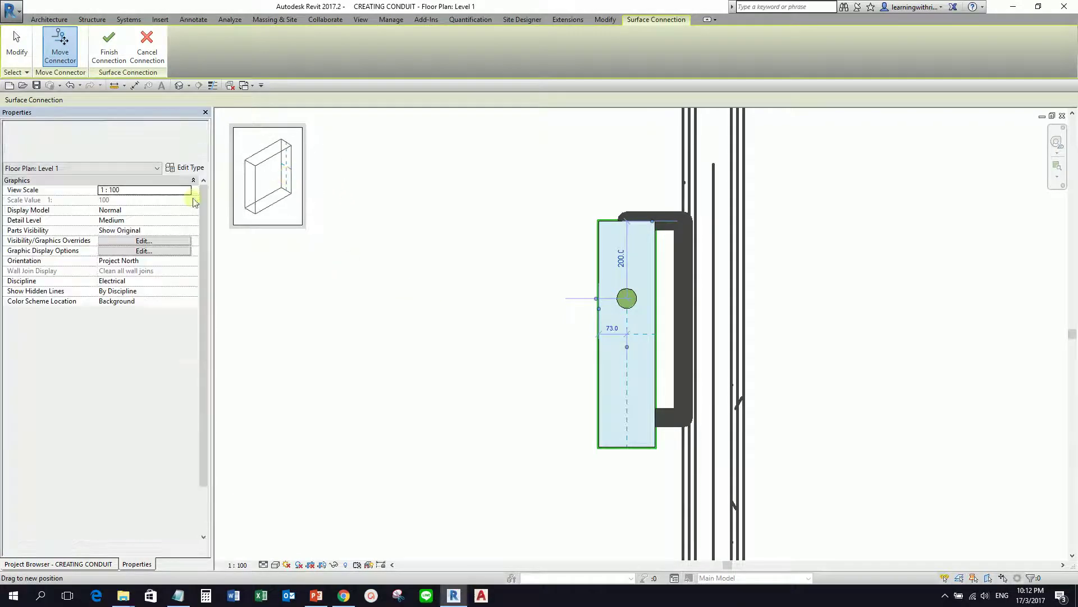
pyautogui.click(112, 48)
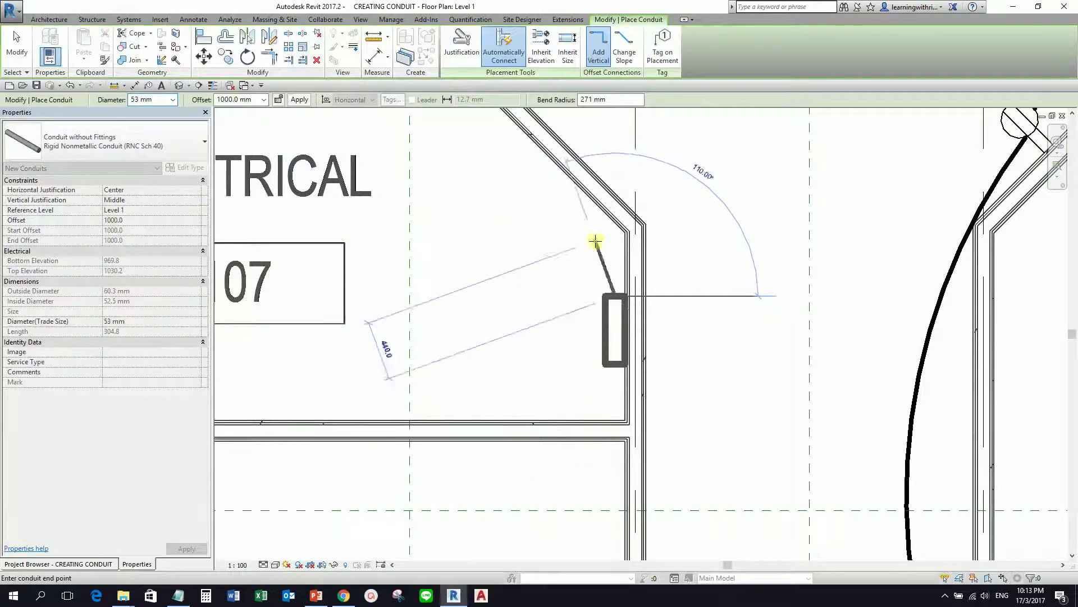
# Draw 53 mm conduit at 1000 mm offset straight up from the panel, turning 45° to run along the outside of the angled wall.
pyautogui.moveTo(601, 248); pyautogui.dragTo(602, 321, button='middle')
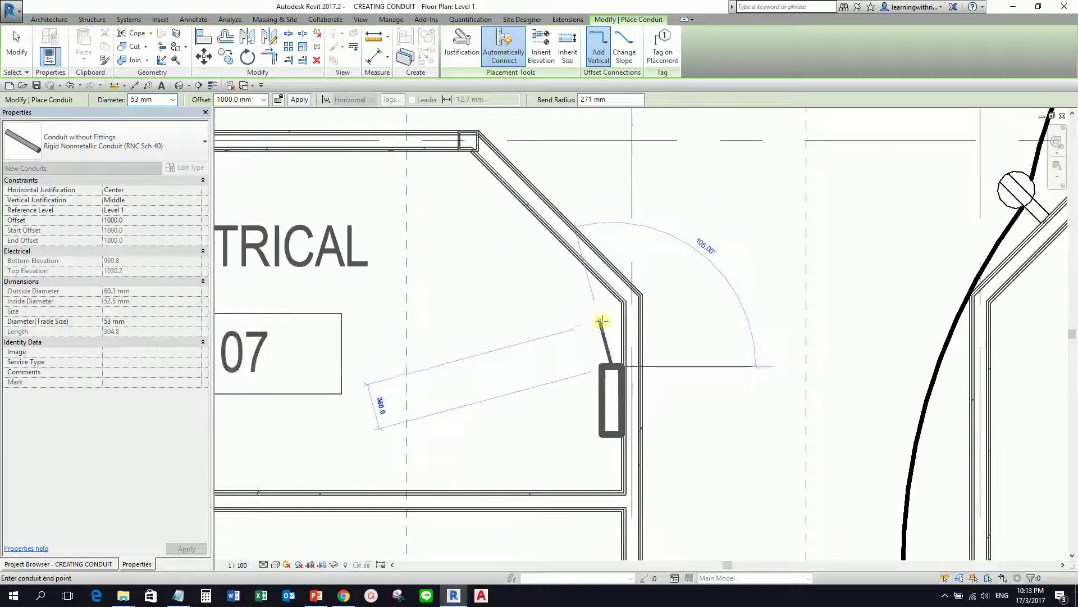
pyautogui.click(615, 229)
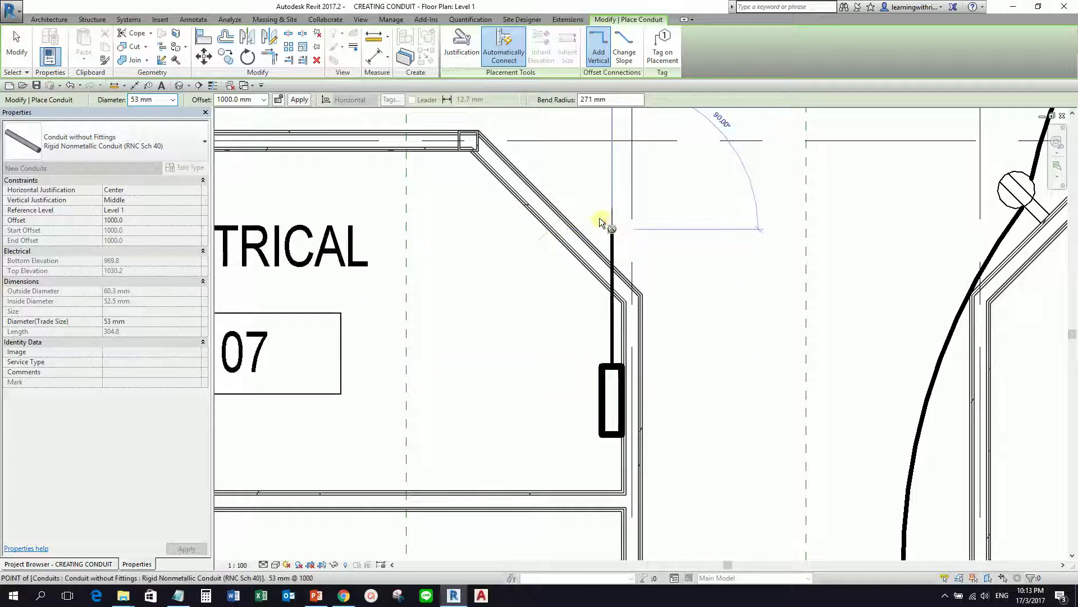
pyautogui.moveTo(563, 185); pyautogui.dragTo(629, 387, button='middle')
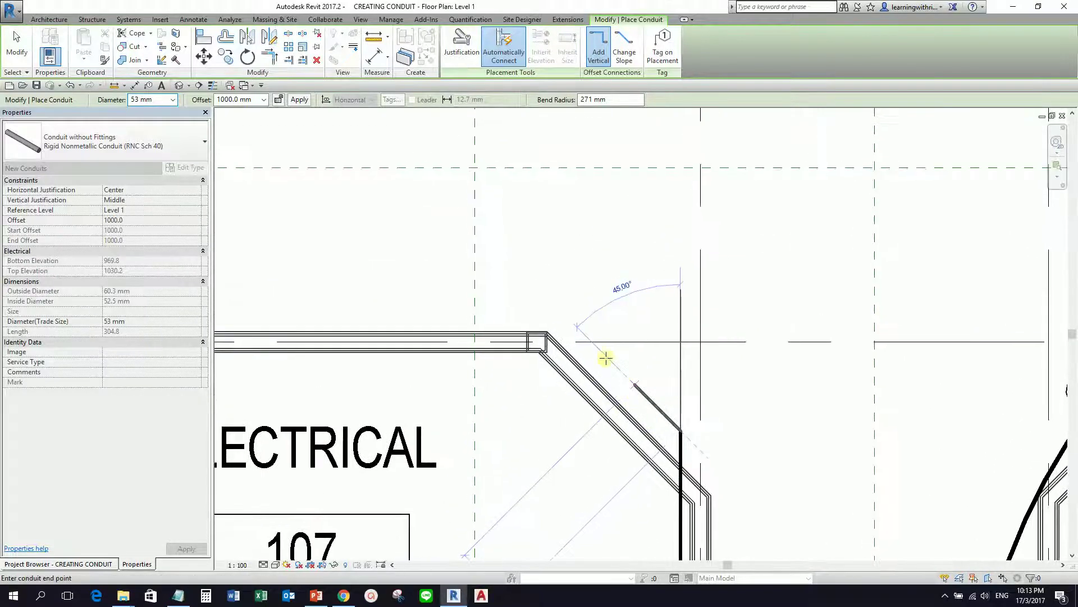
pyautogui.click(554, 305)
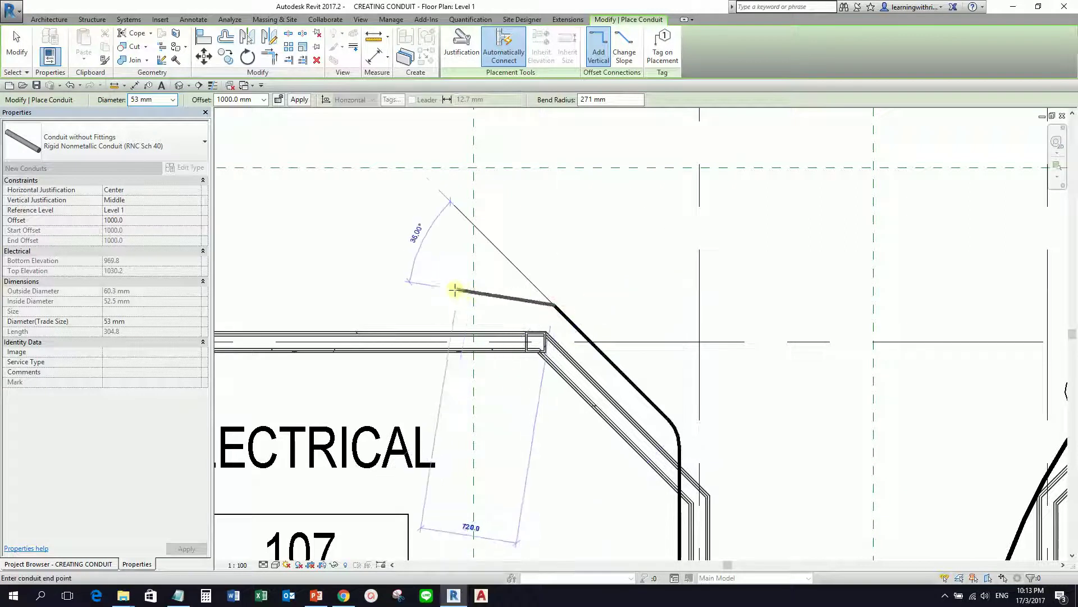
# Raise the conduit offset to 2750 mm and draw a horizontal run outside Electrical 107's upper wall, ending near the door opening.
pyautogui.scroll(-3, 429, 301)
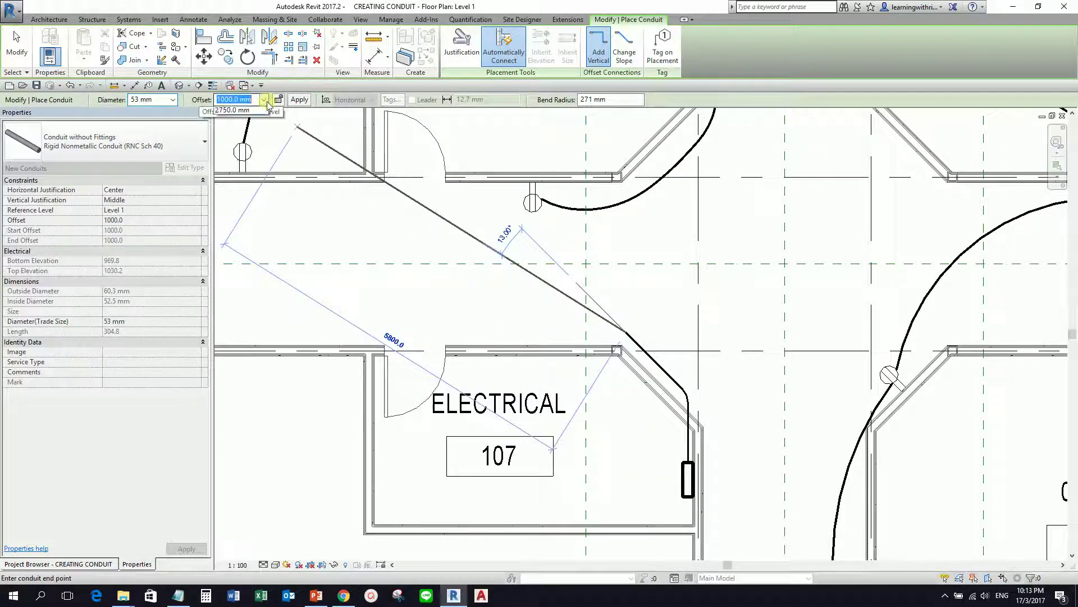
pyautogui.click(232, 121)
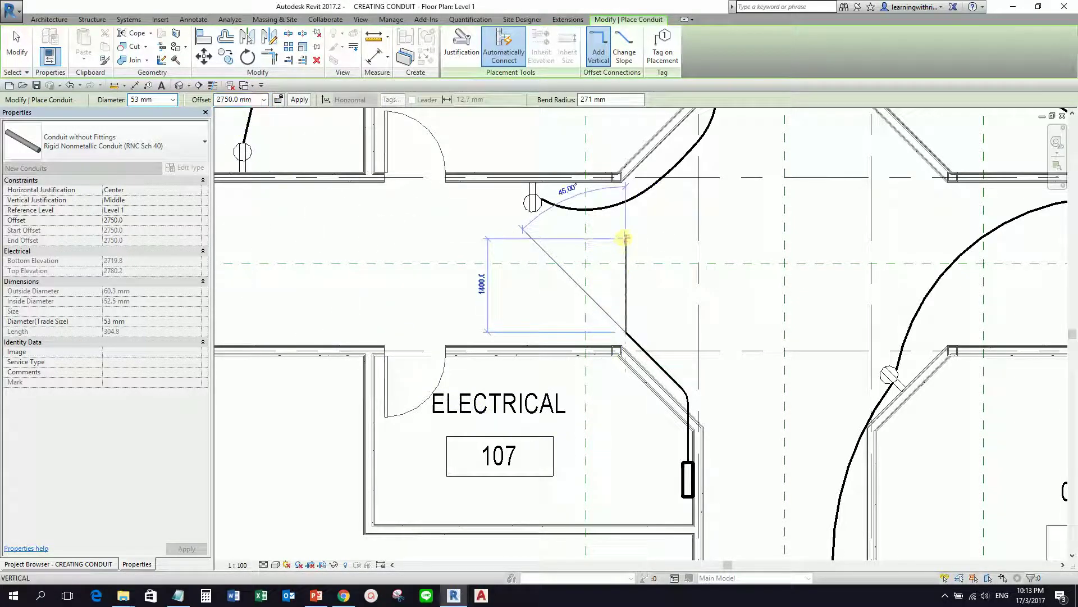
pyautogui.click(451, 334)
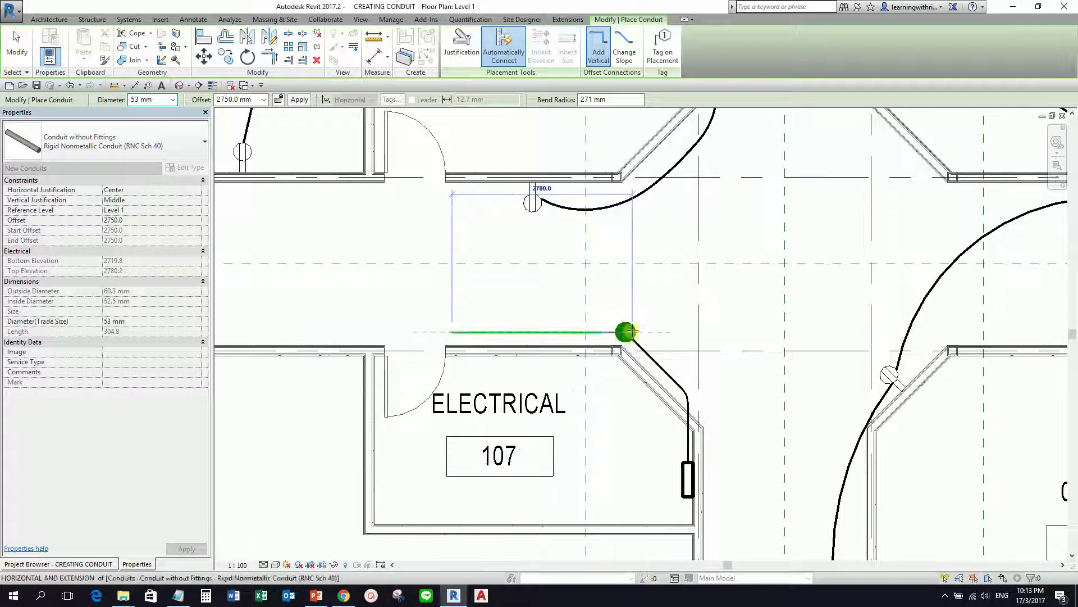
pyautogui.click(452, 332)
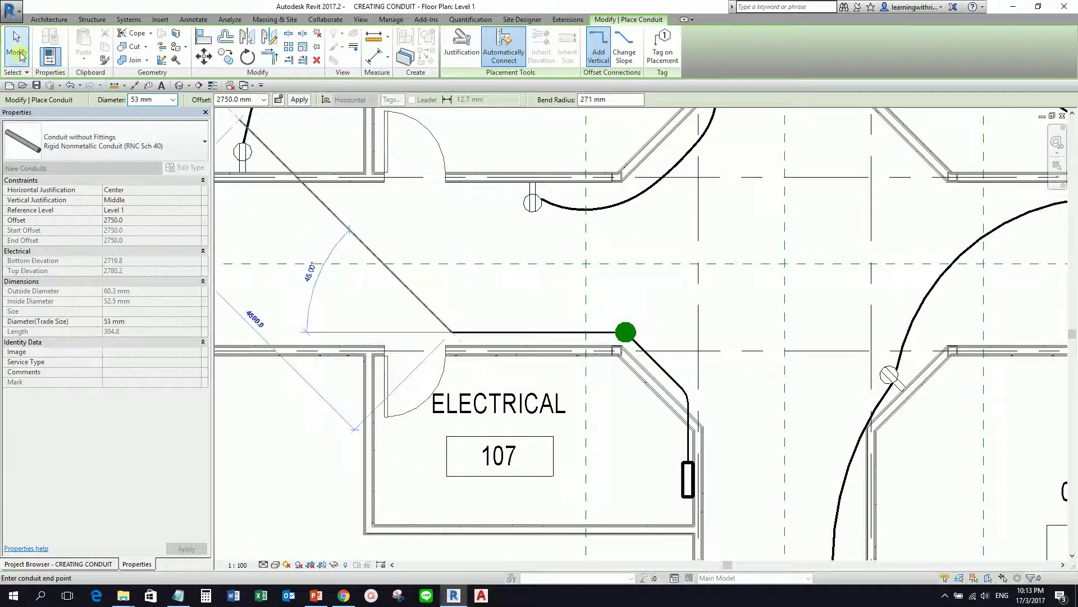
pyautogui.click(20, 55)
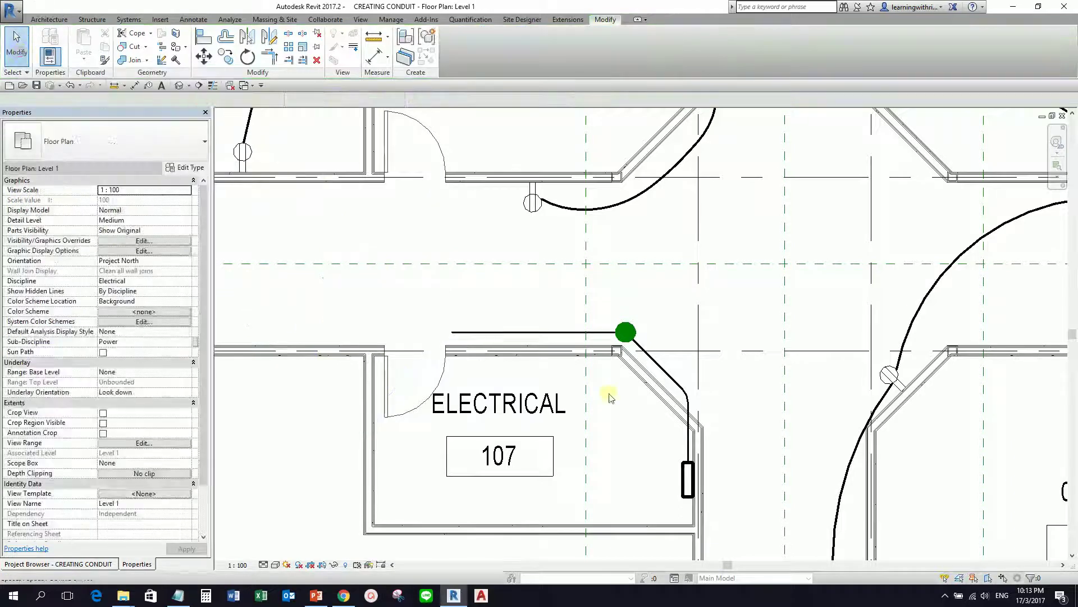
# Start a conduit from the panel's lower face and finish the surface connection with the connector at its default centred position.
pyautogui.scroll(-2, 638, 424)
pyautogui.moveTo(637, 424); pyautogui.dragTo(674, 435, button='middle')
pyautogui.scroll(4, 638, 360)
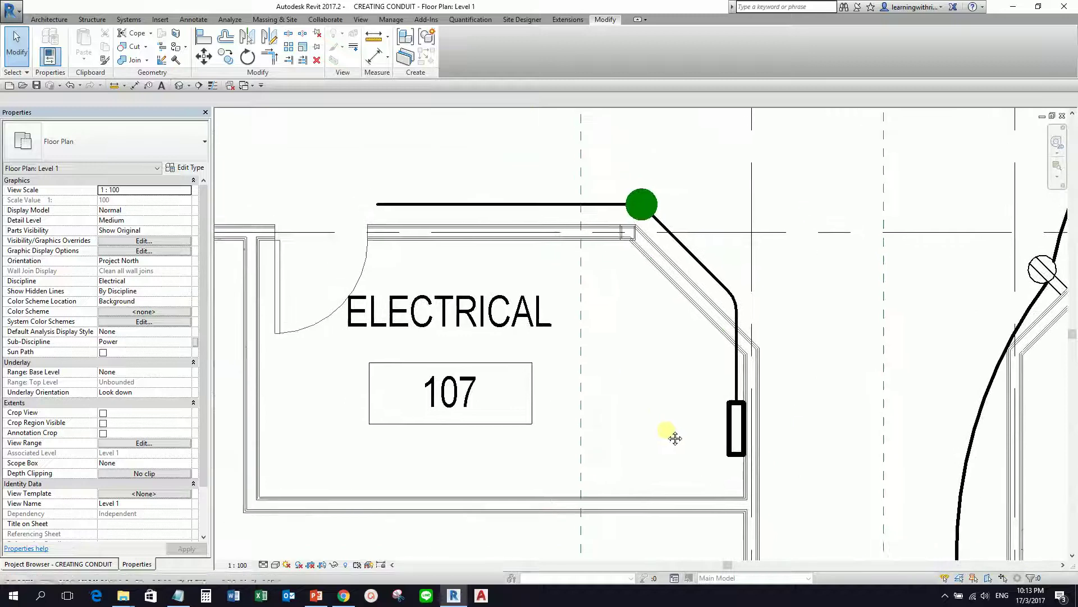
pyautogui.click(738, 461)
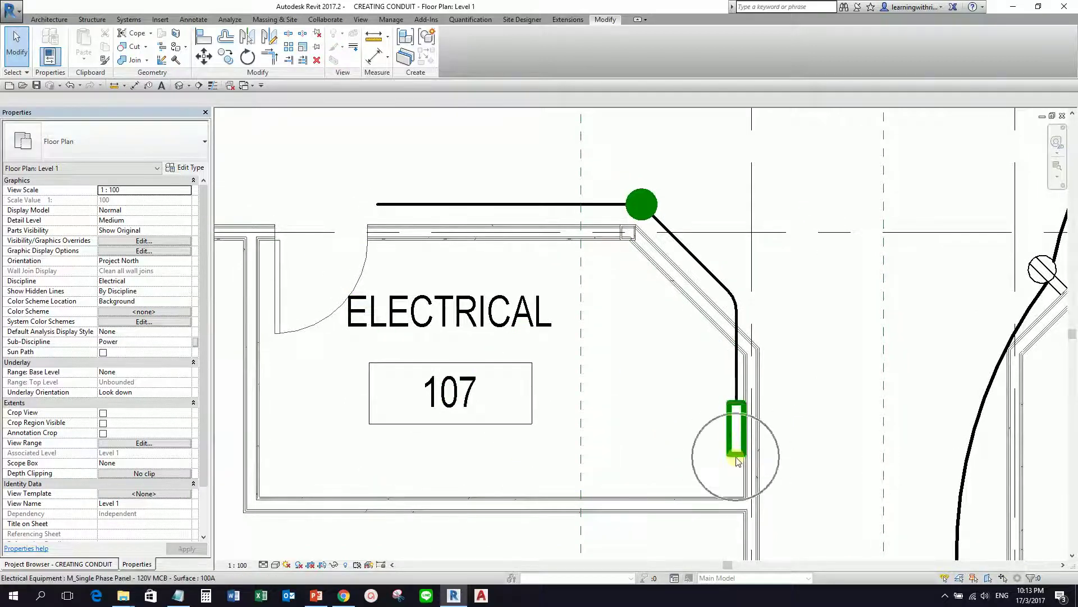
pyautogui.click(738, 459)
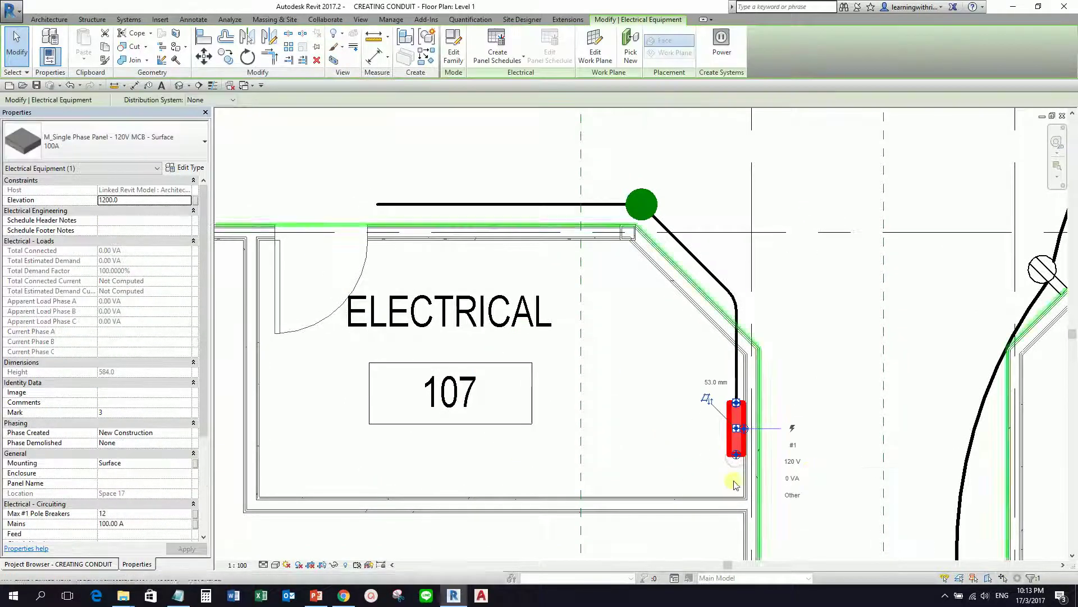
pyautogui.rightClick(738, 455)
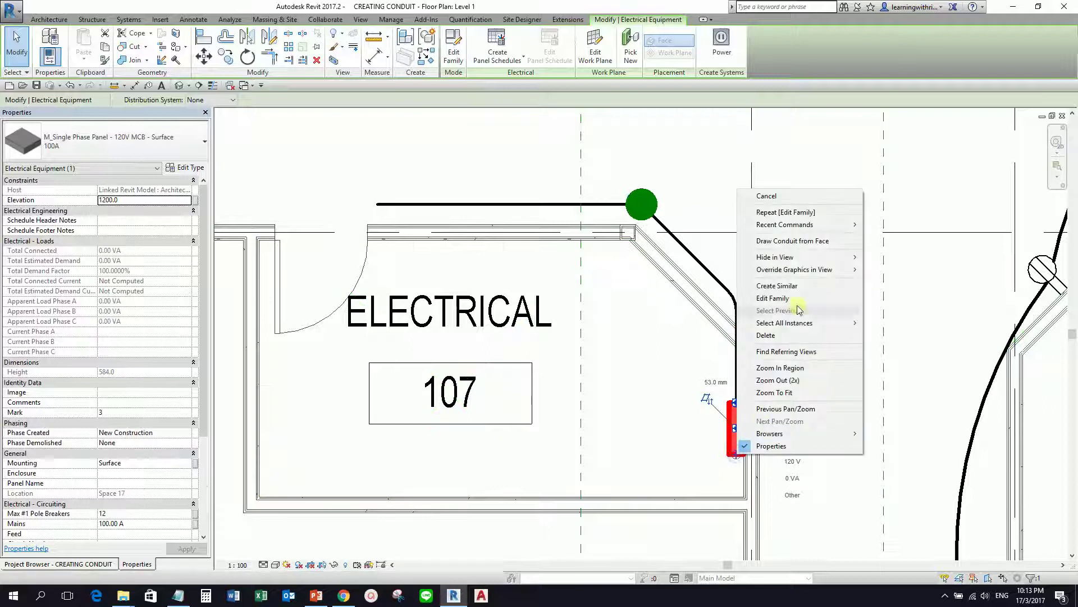
pyautogui.click(806, 247)
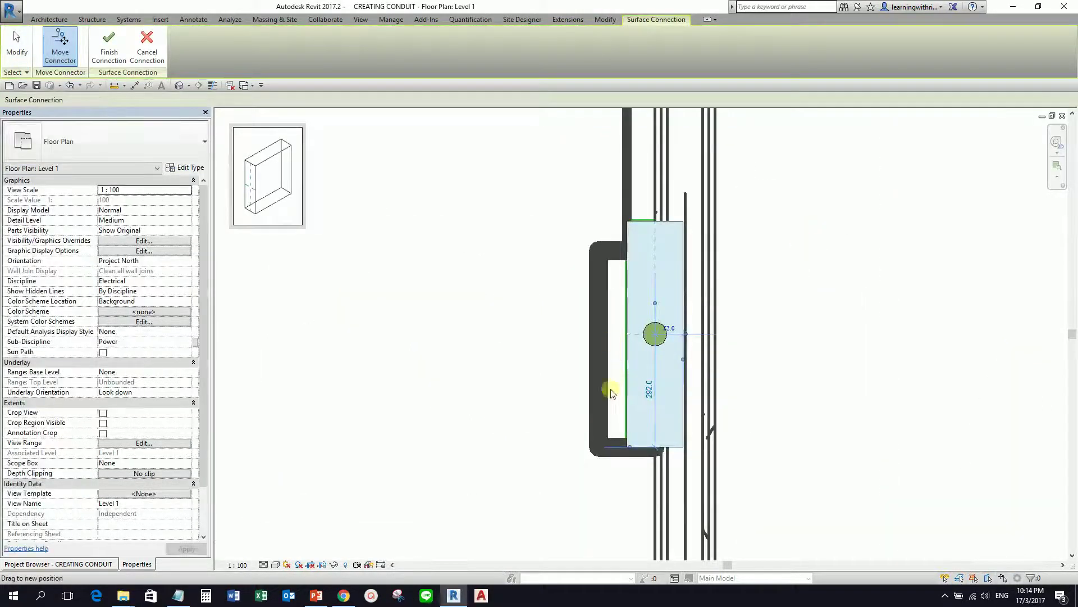
pyautogui.scroll(-2, 613, 387)
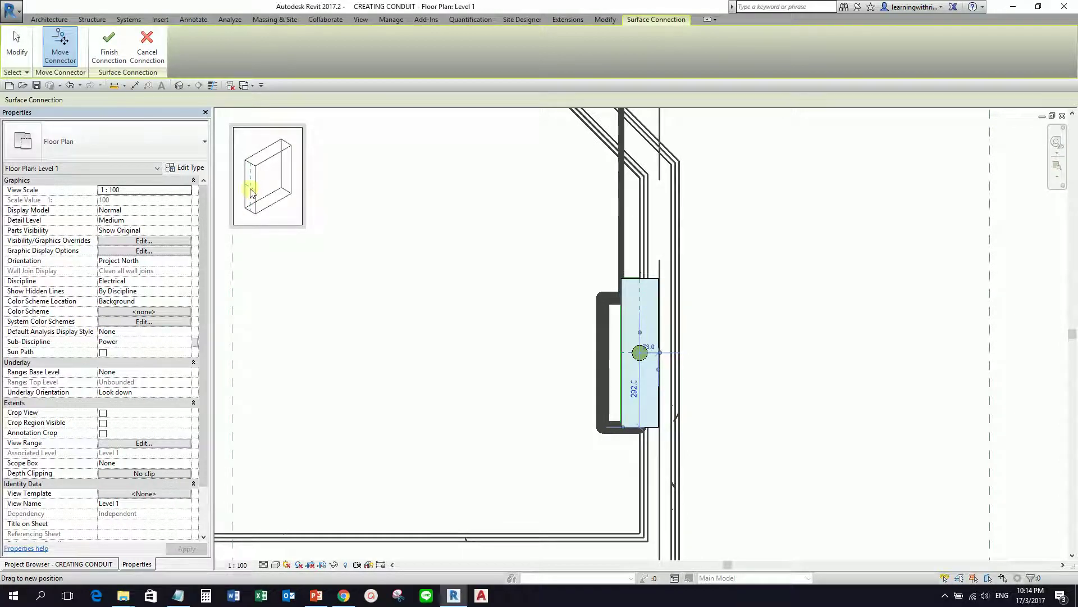
pyautogui.click(111, 53)
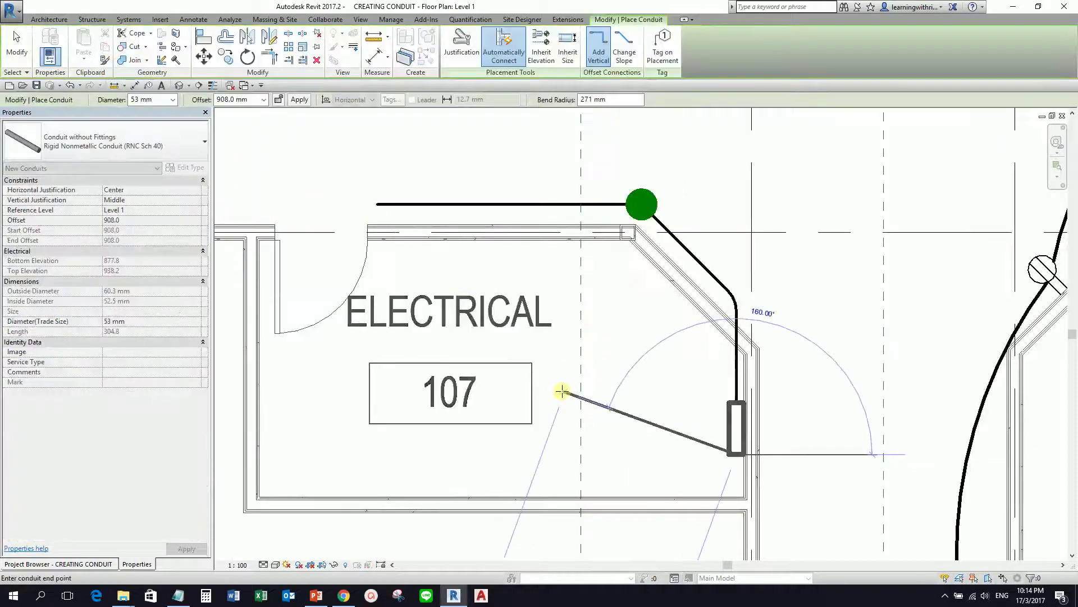
# Draw 103 mm conduit at 908 mm offset straight down from the panel, ending just above Reception 108's upper wall.
pyautogui.click(175, 100)
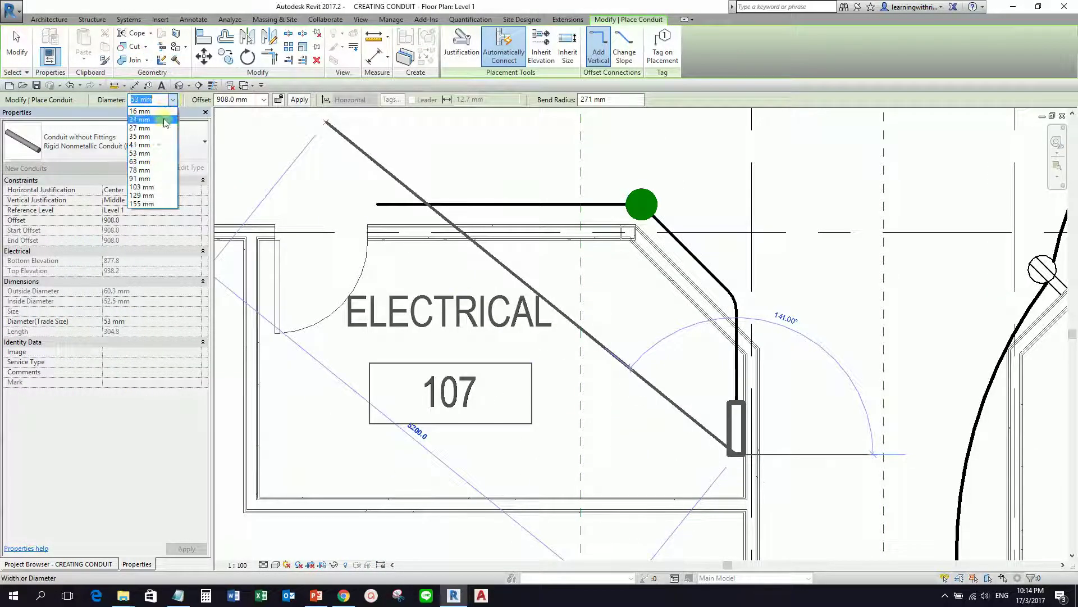
pyautogui.click(145, 187)
pyautogui.moveTo(695, 270); pyautogui.dragTo(682, 269, button='middle')
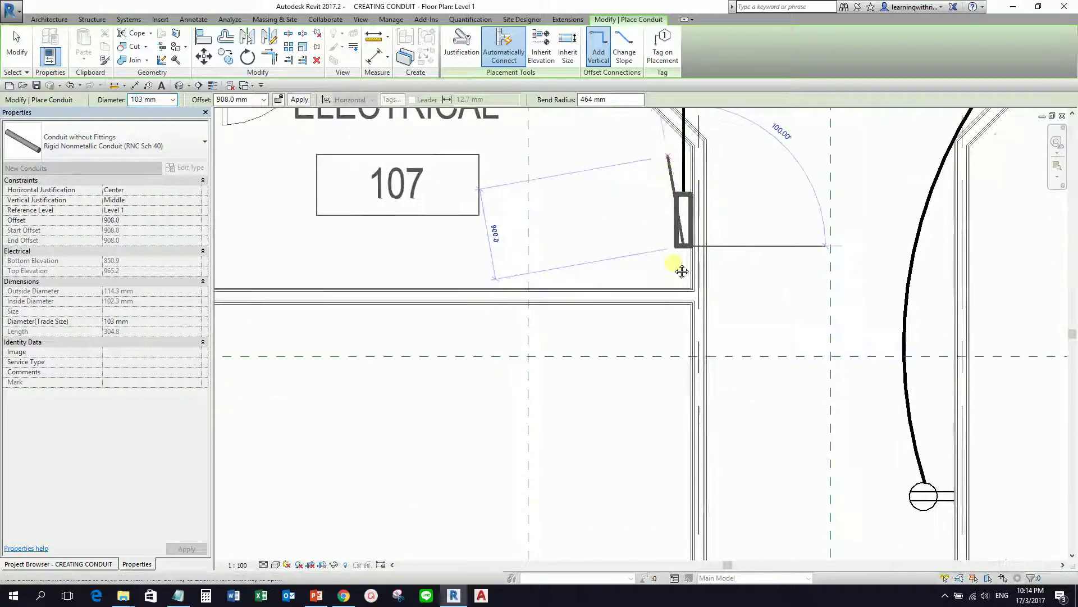
pyautogui.moveTo(681, 404); pyautogui.dragTo(689, 307, button='middle')
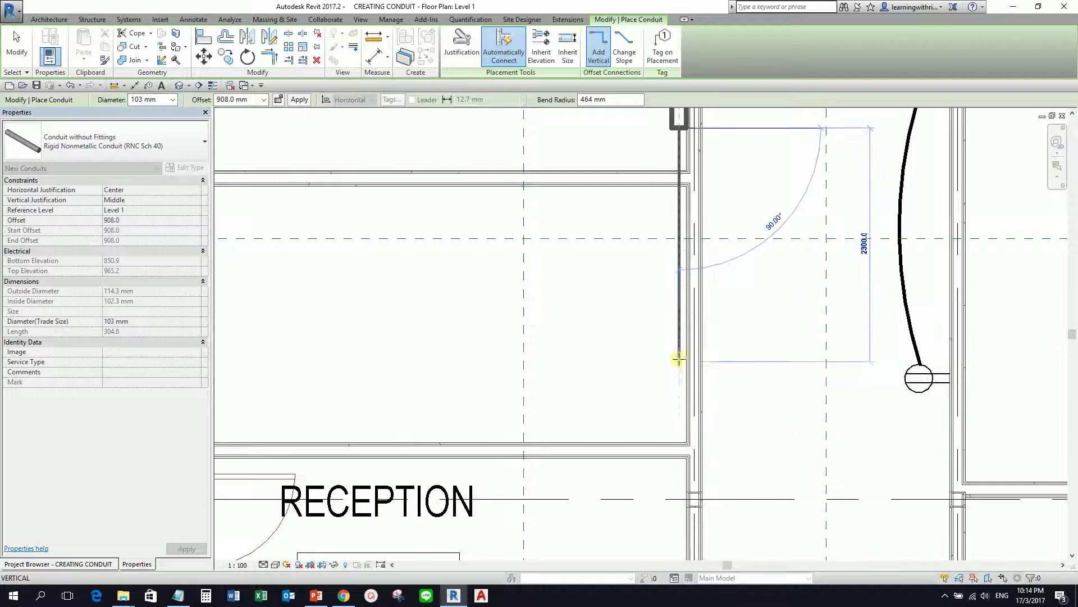
pyautogui.click(679, 423)
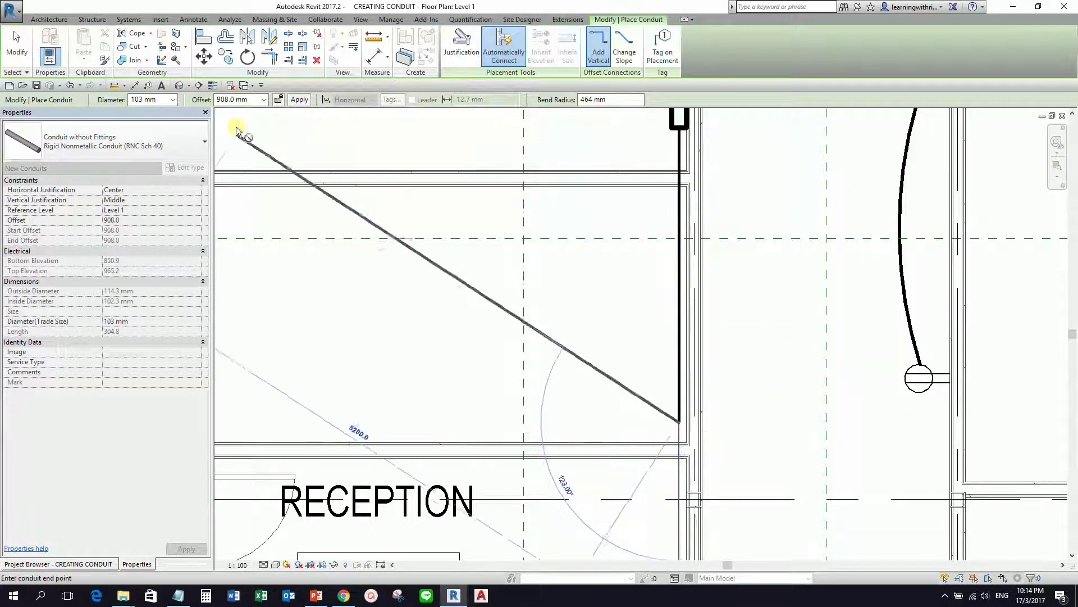
# Raise the conduit offset to 2750 mm and draw a horizontal run of about 4000 mm leftward along Reception 108's upper wall.
pyautogui.click(264, 99)
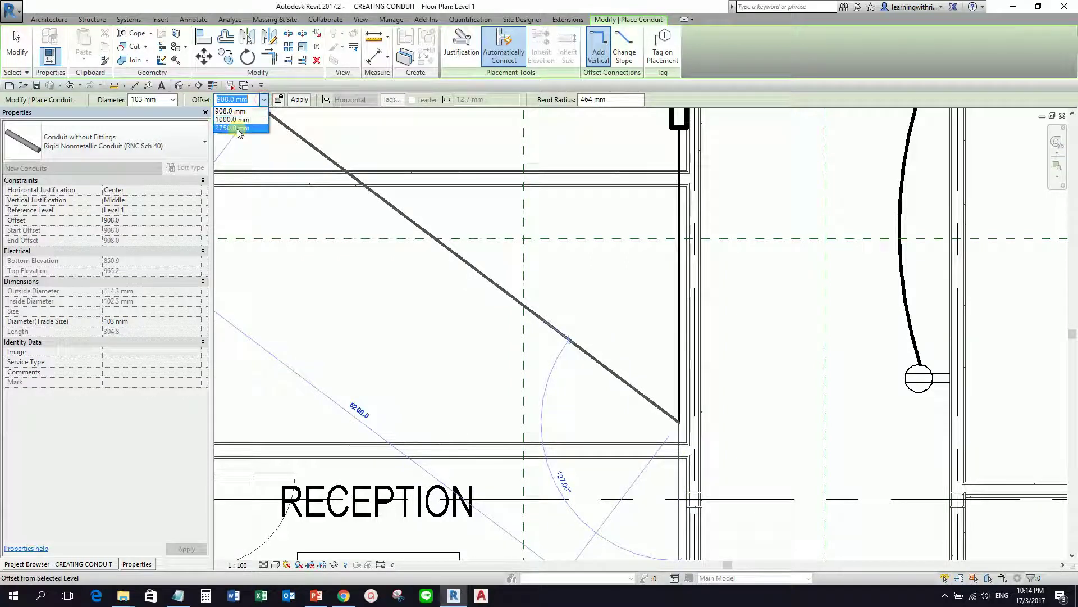
pyautogui.click(238, 128)
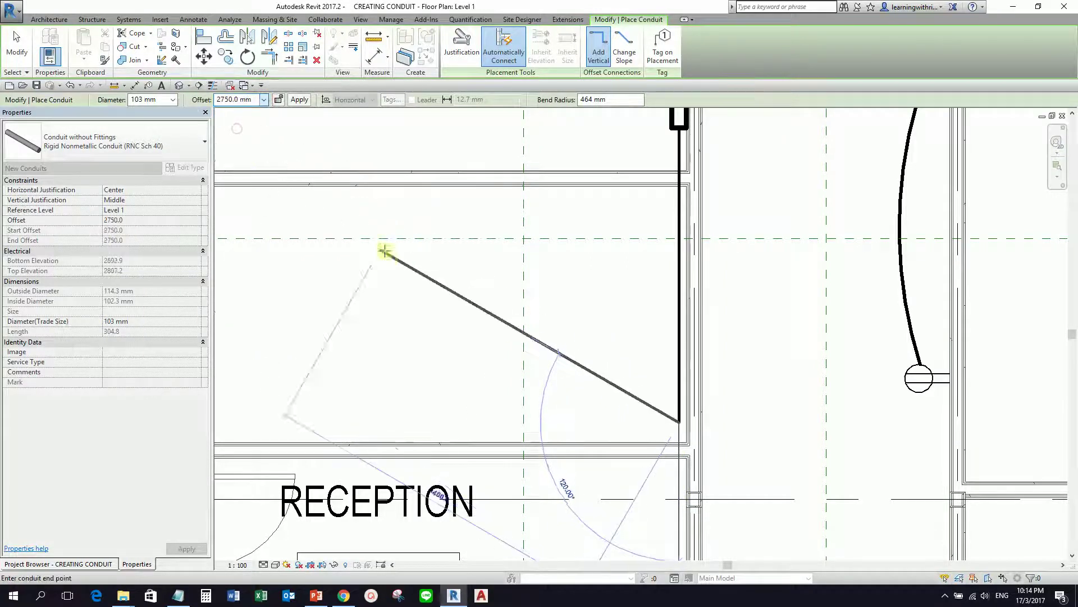
pyautogui.scroll(-2, 396, 422)
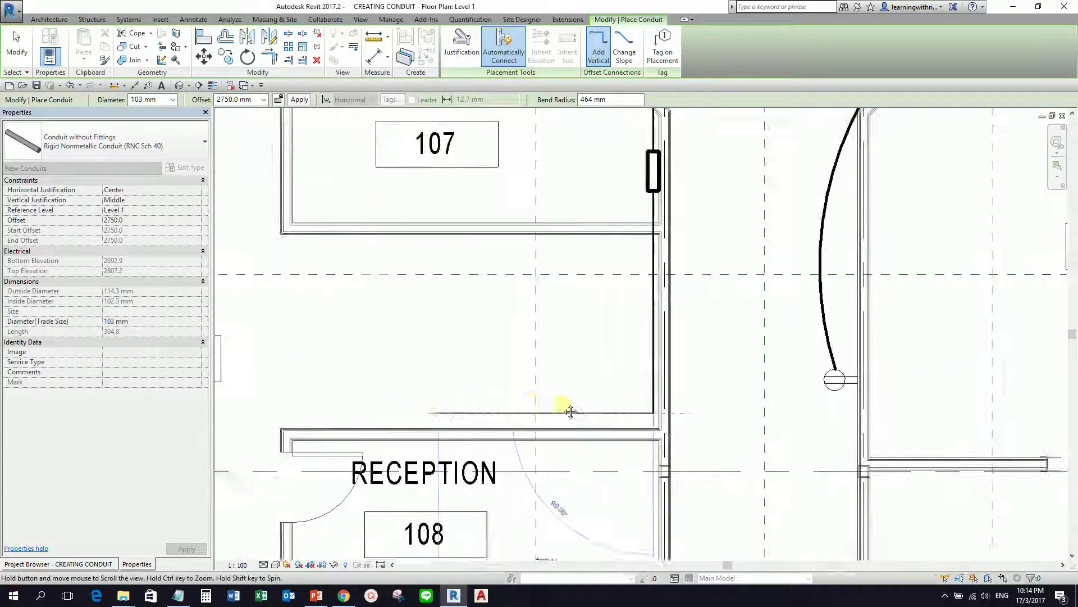
pyautogui.click(411, 406)
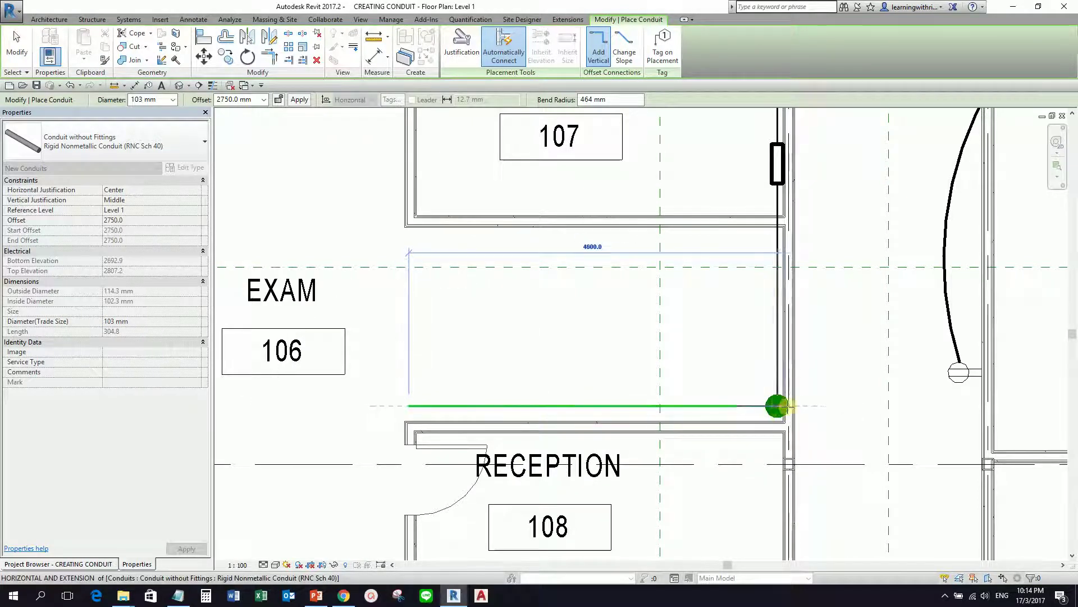
pyautogui.click(780, 405)
pyautogui.click(410, 405)
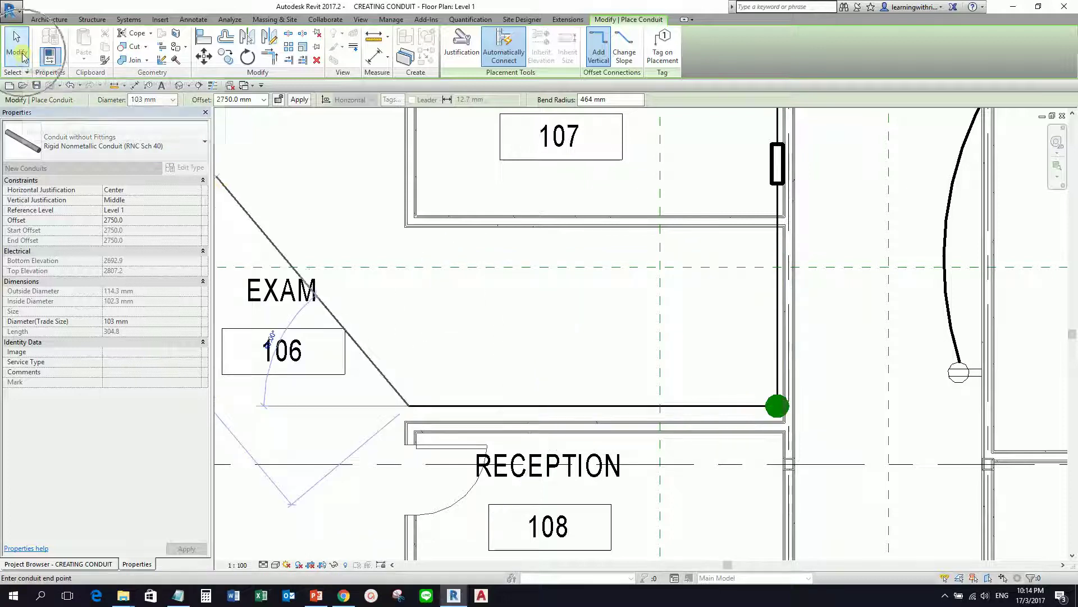
pyautogui.click(17, 51)
# Create a rectangular callout around Electrical 107 that encloses the panel and both conduit runs down to Reception's upper wall.
pyautogui.scroll(-3, 561, 363)
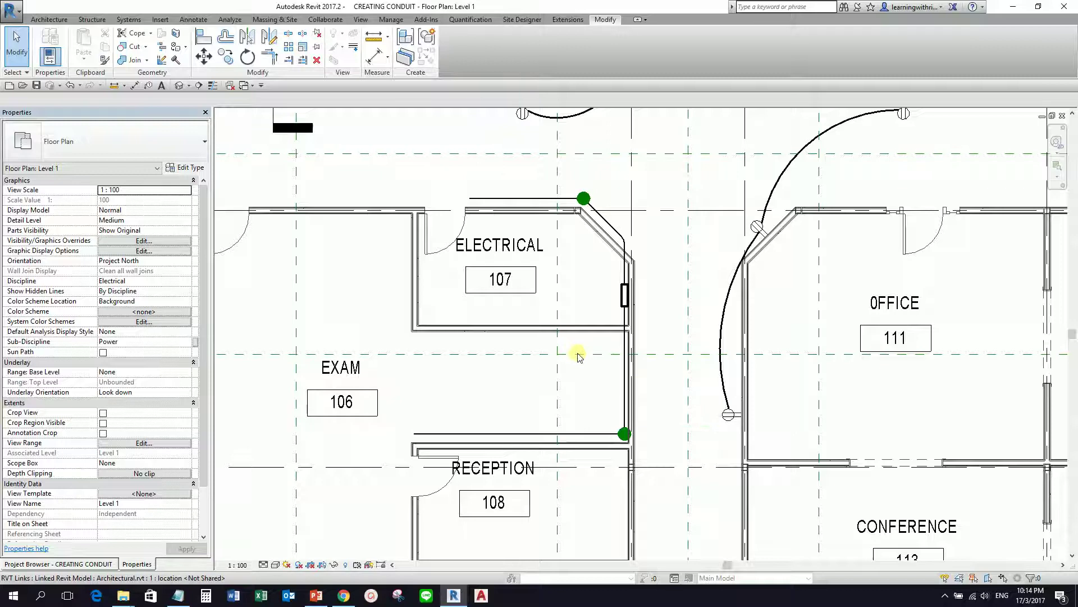
pyautogui.scroll(-2, 579, 356)
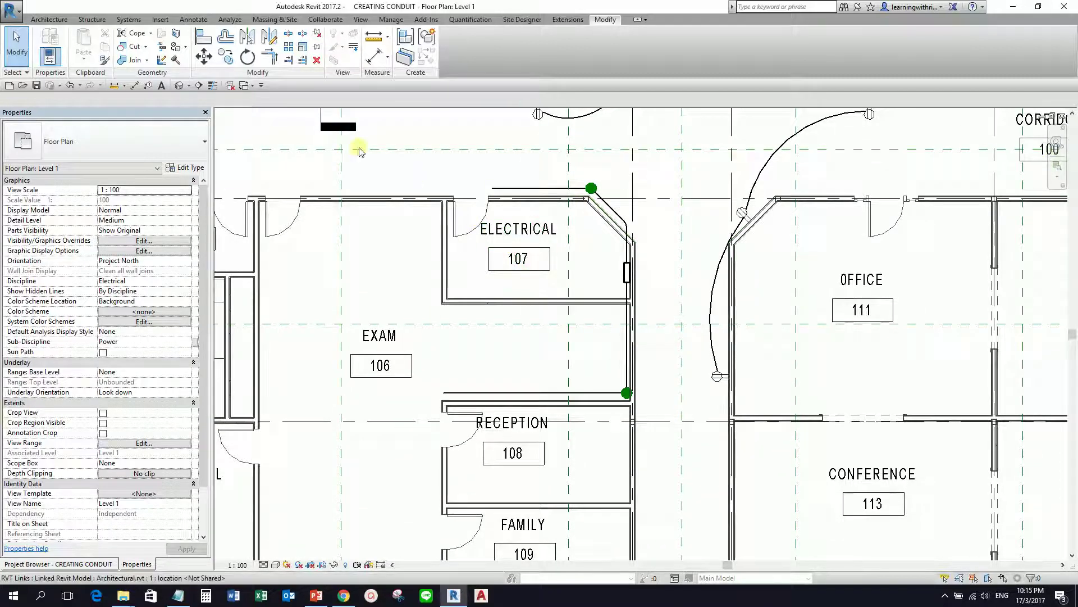
pyautogui.click(361, 20)
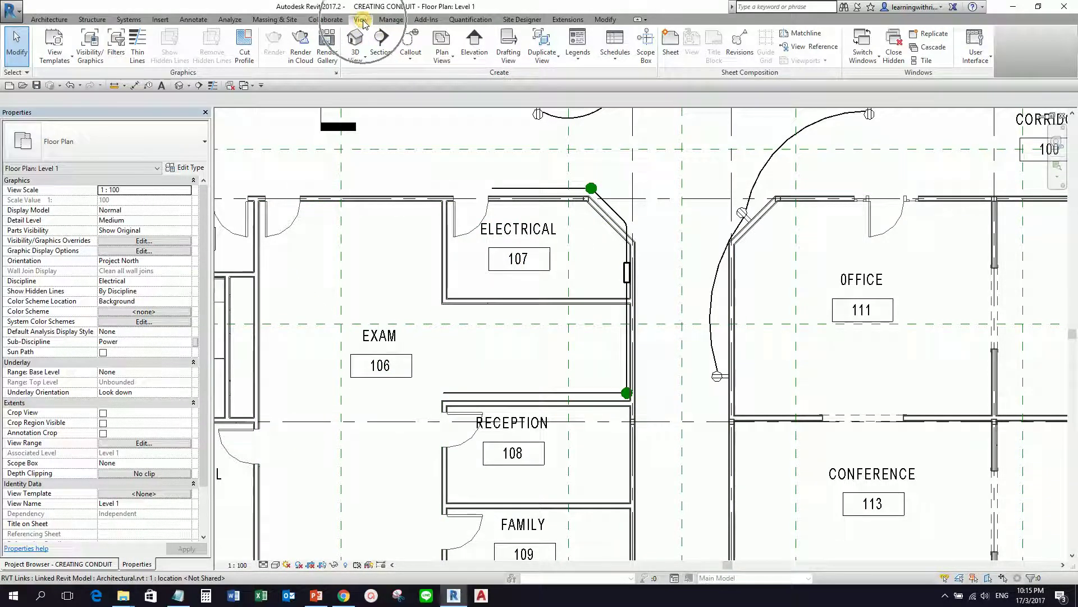
pyautogui.click(417, 59)
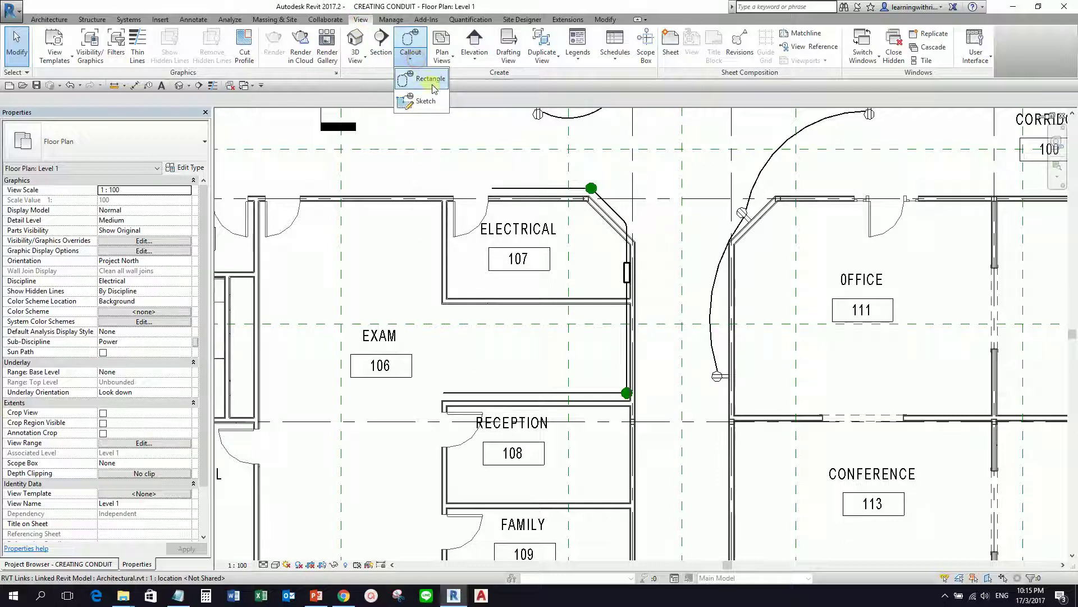
pyautogui.click(433, 82)
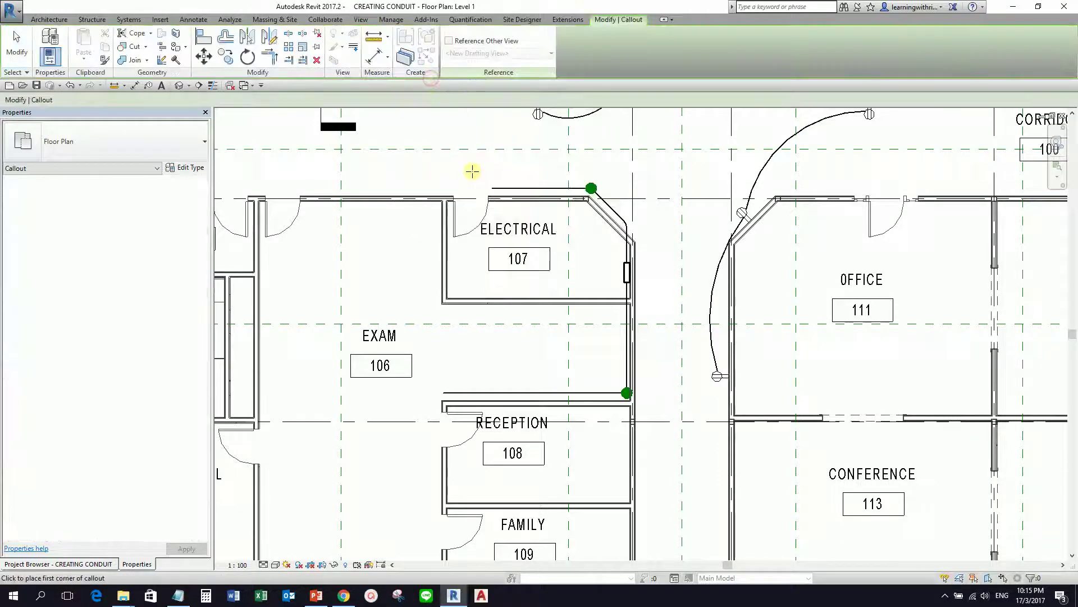
pyautogui.click(430, 179)
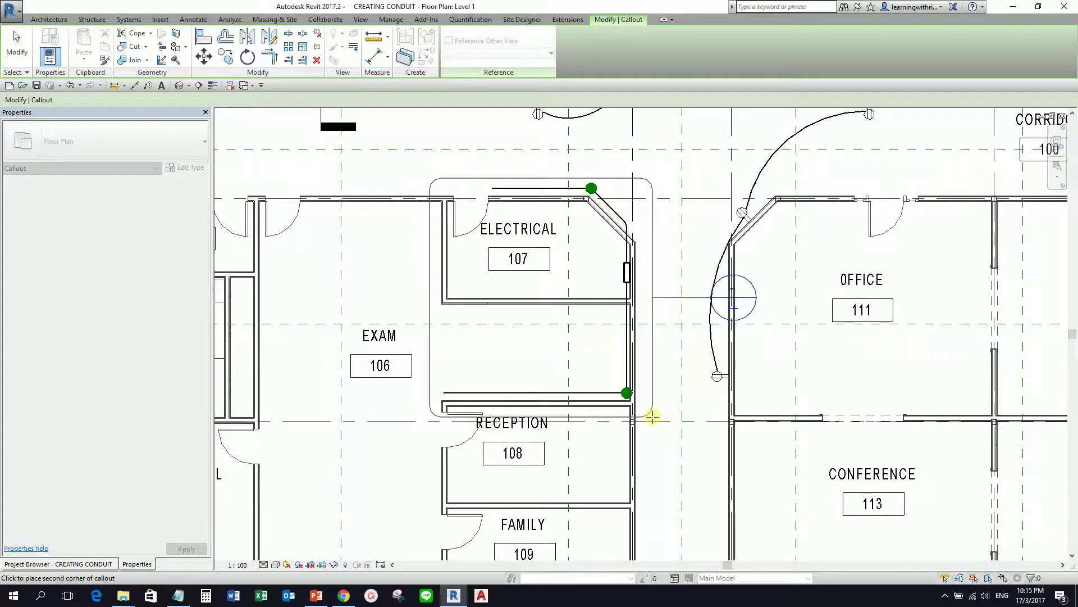
pyautogui.click(653, 416)
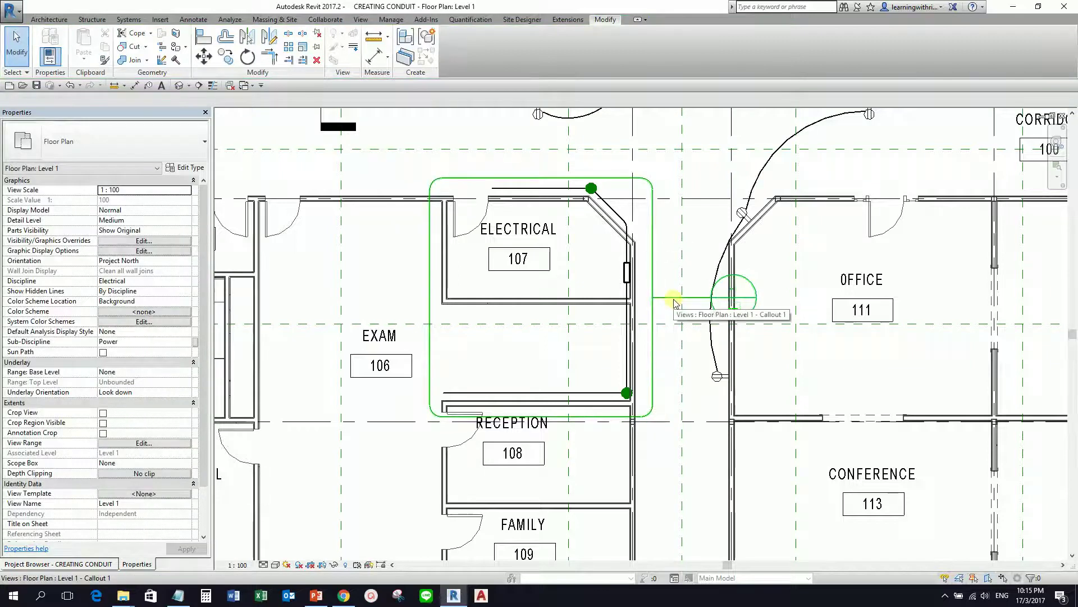
# Move the callout head and bend its leader so the bubble sits up and to the right of Electrical 107.
pyautogui.click(674, 302)
pyautogui.moveTo(709, 299); pyautogui.dragTo(679, 259)
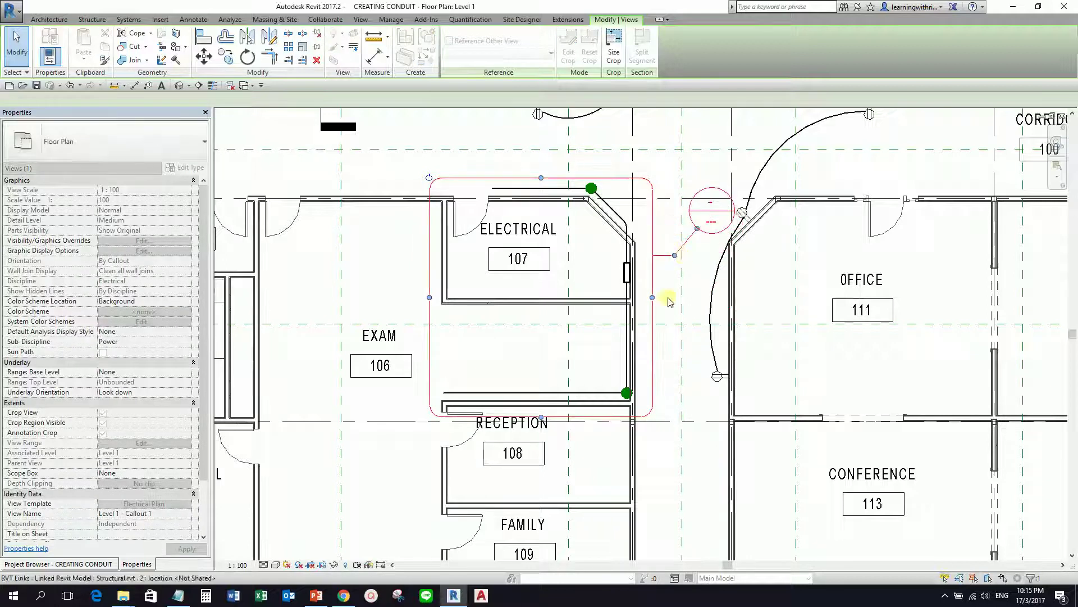
pyautogui.click(794, 296)
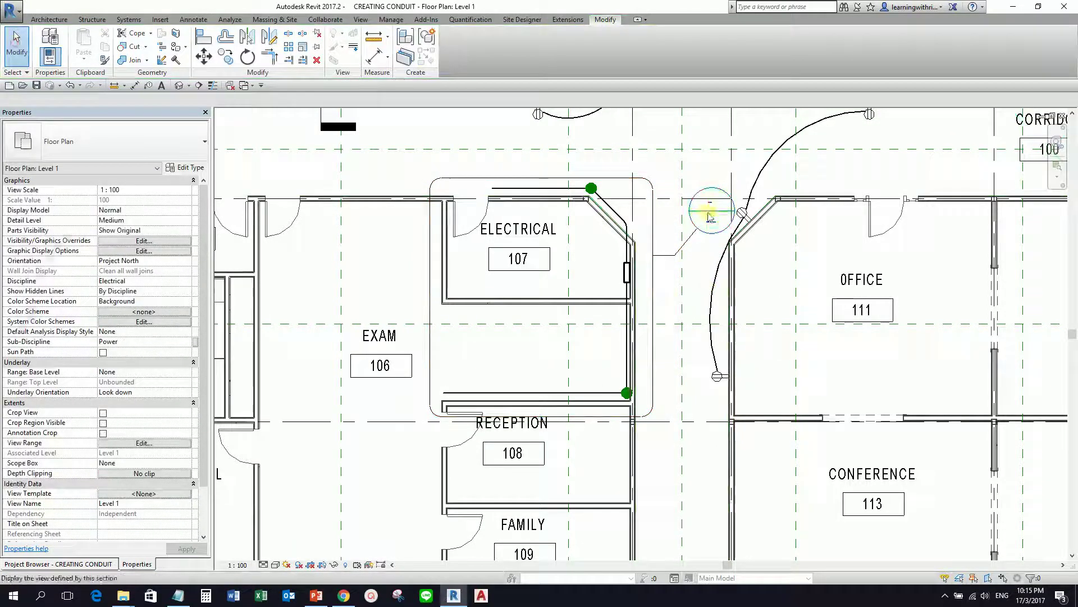
# Go to the callout's own floor plan view and frame the electrical room with its conduit runs.
pyautogui.click(542, 184)
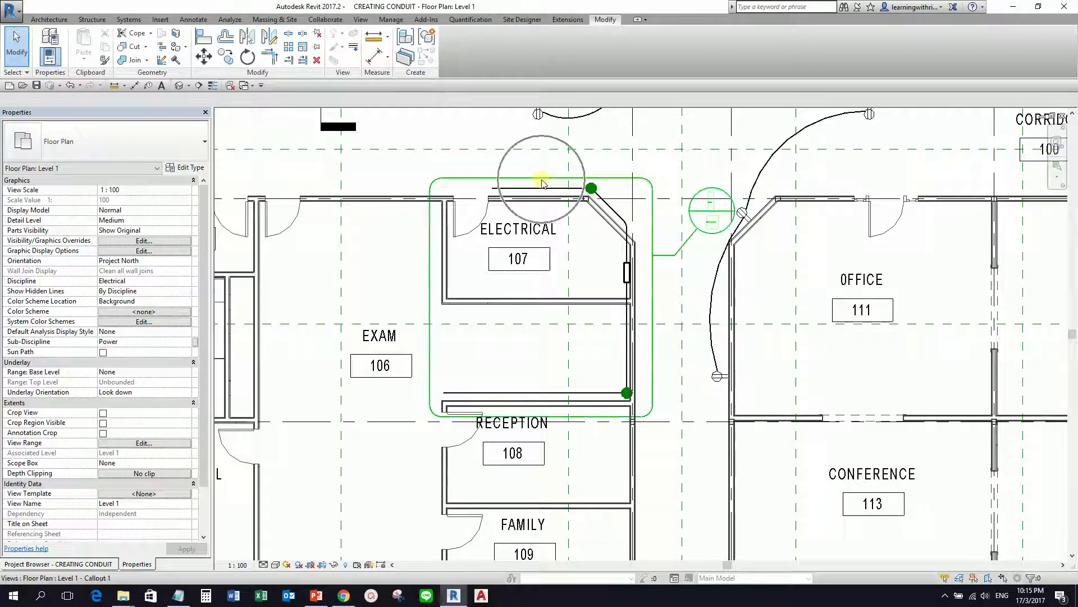
pyautogui.rightClick(542, 181)
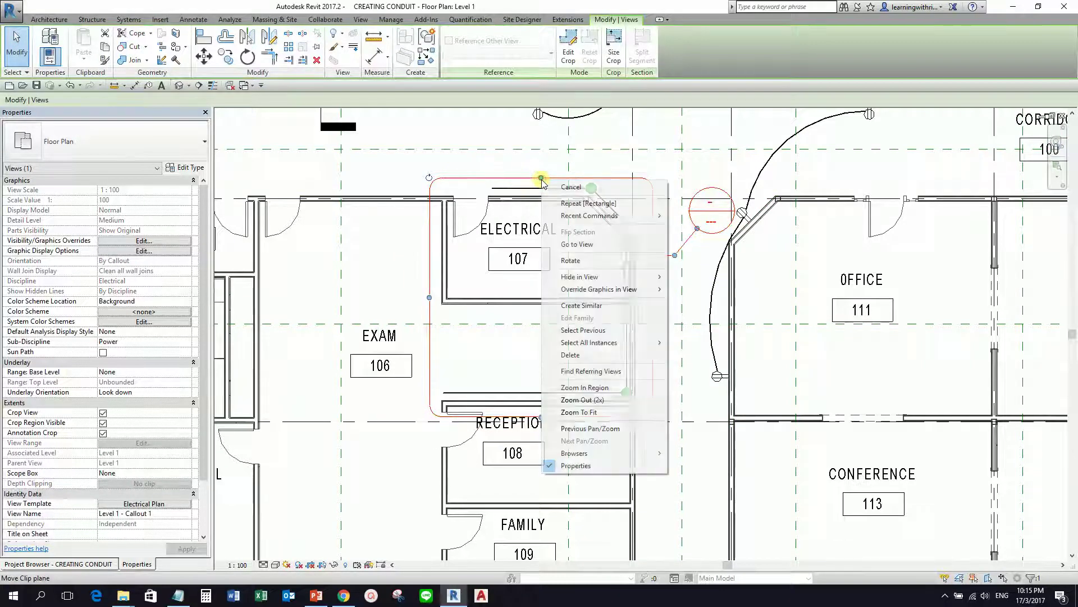
pyautogui.click(593, 245)
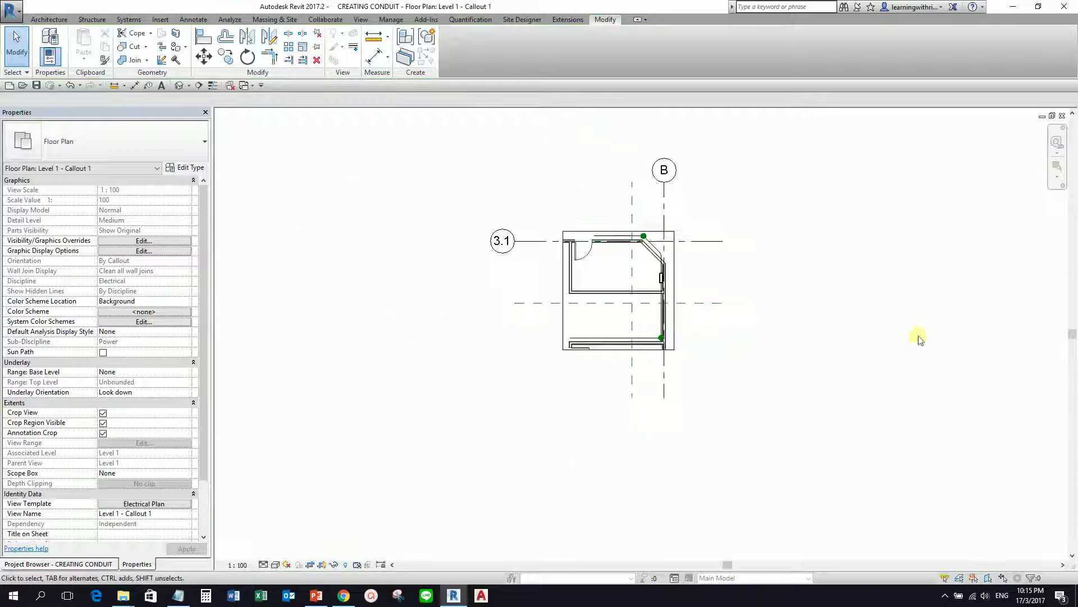
pyautogui.scroll(5, 642, 315)
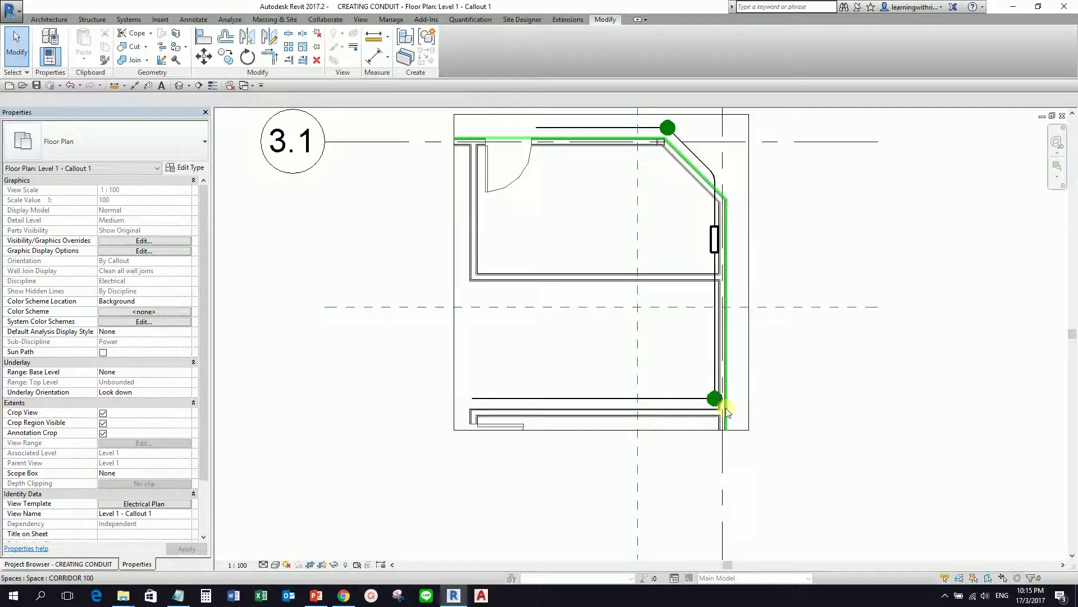
pyautogui.click(543, 334)
pyautogui.click(542, 336)
pyautogui.moveTo(544, 337); pyautogui.dragTo(588, 432, button='middle')
pyautogui.scroll(-2, 582, 427)
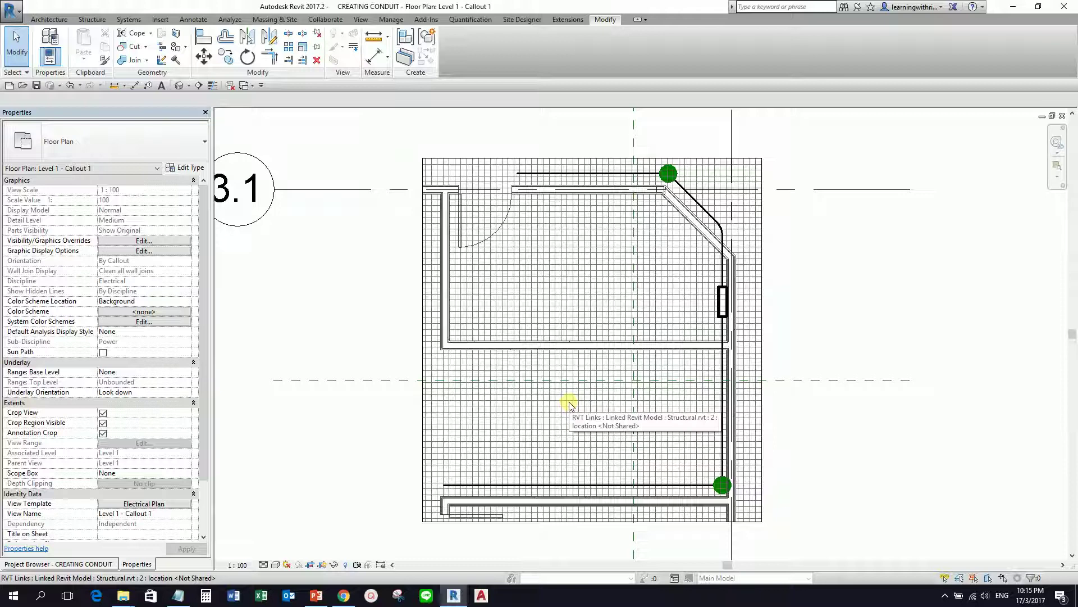
# Examine the callout view's Visibility/Graphic Overrides model categories, cancel without changes, and find its View Template property.
pyautogui.click(152, 242)
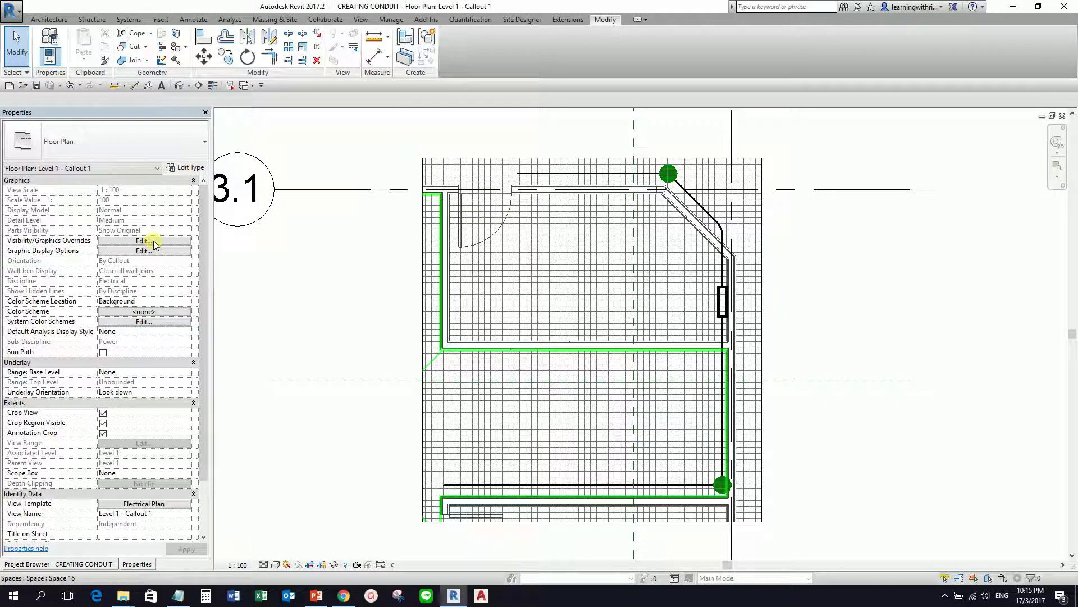
pyautogui.click(155, 243)
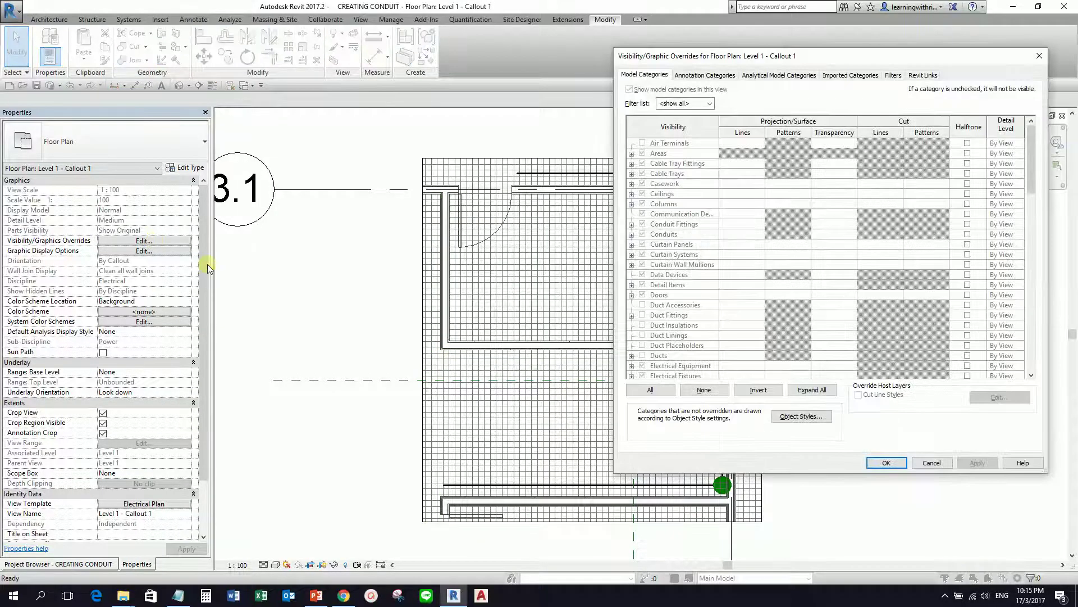
pyautogui.moveTo(768, 55); pyautogui.dragTo(471, 29)
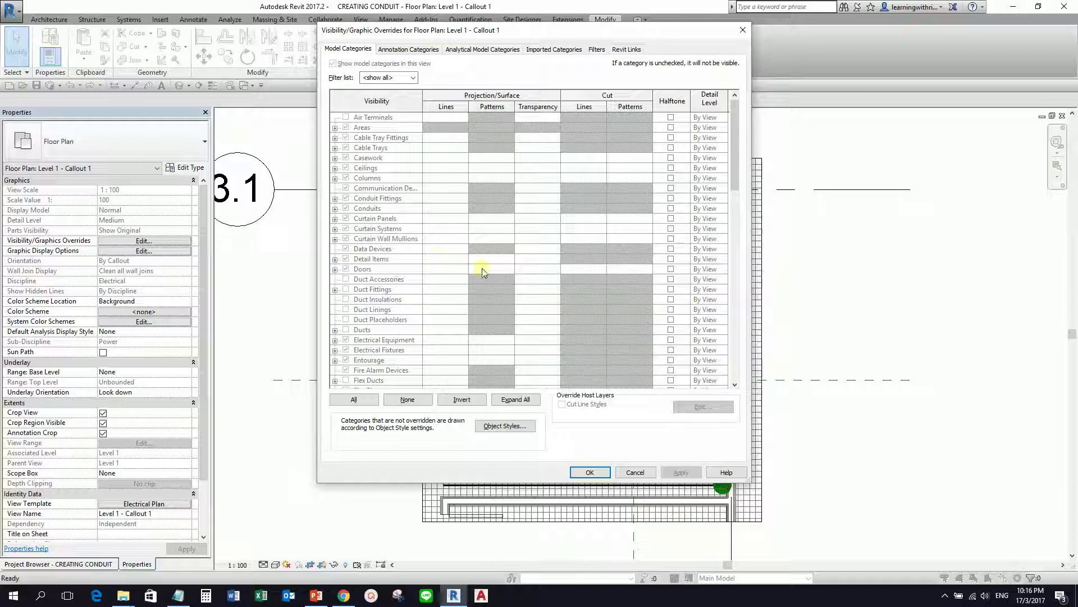
pyautogui.click(641, 475)
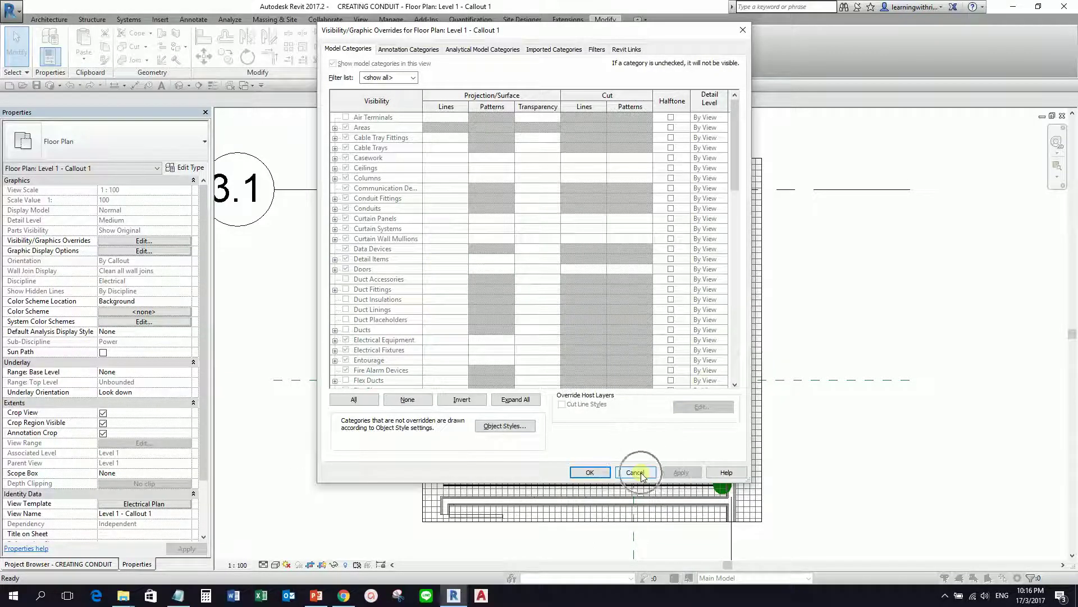
pyautogui.scroll(-2, 203, 309)
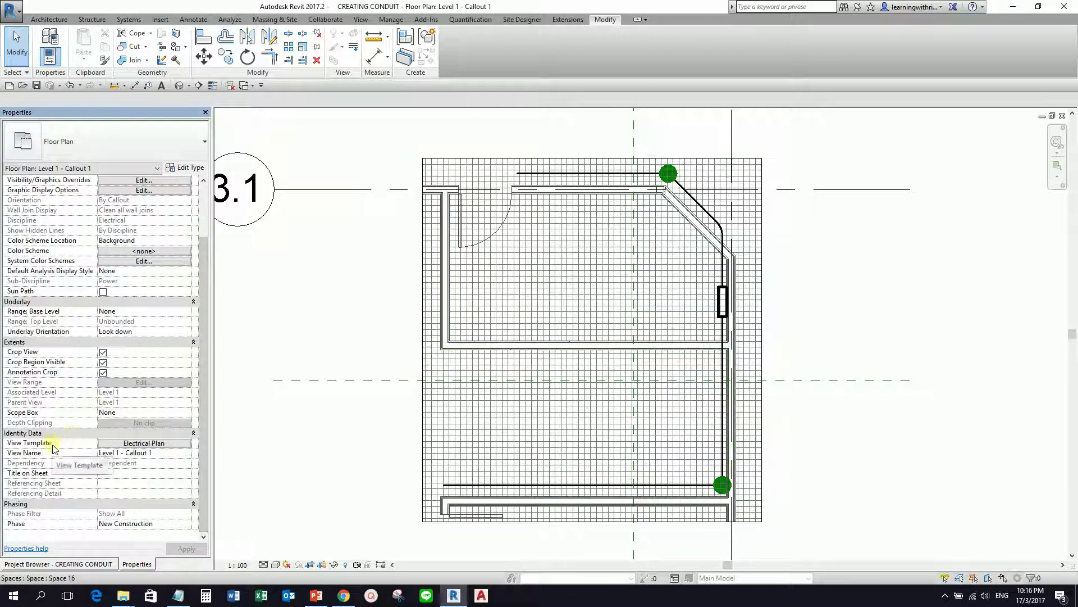
# Remove the Electrical Plan template from the callout view by setting its View Template to <None>.
pyautogui.click(140, 445)
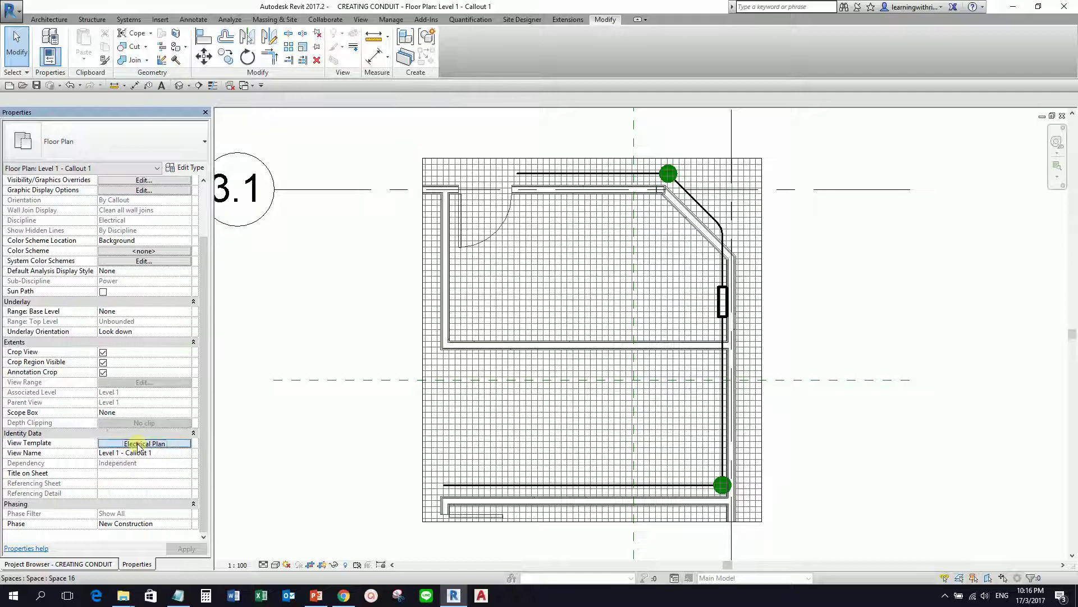
pyautogui.click(140, 445)
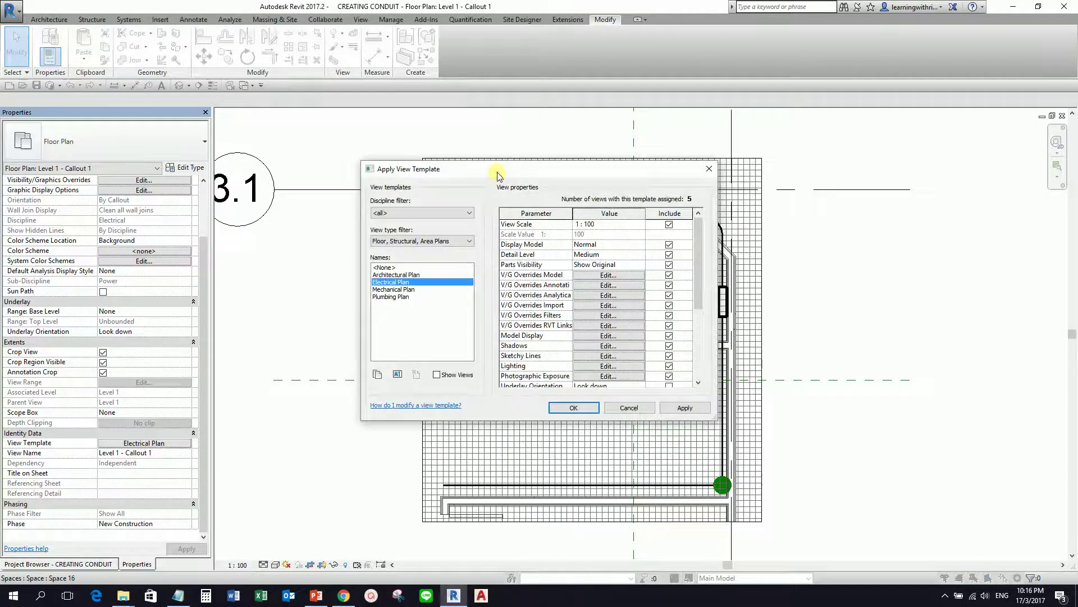
pyautogui.moveTo(497, 173); pyautogui.dragTo(306, 92)
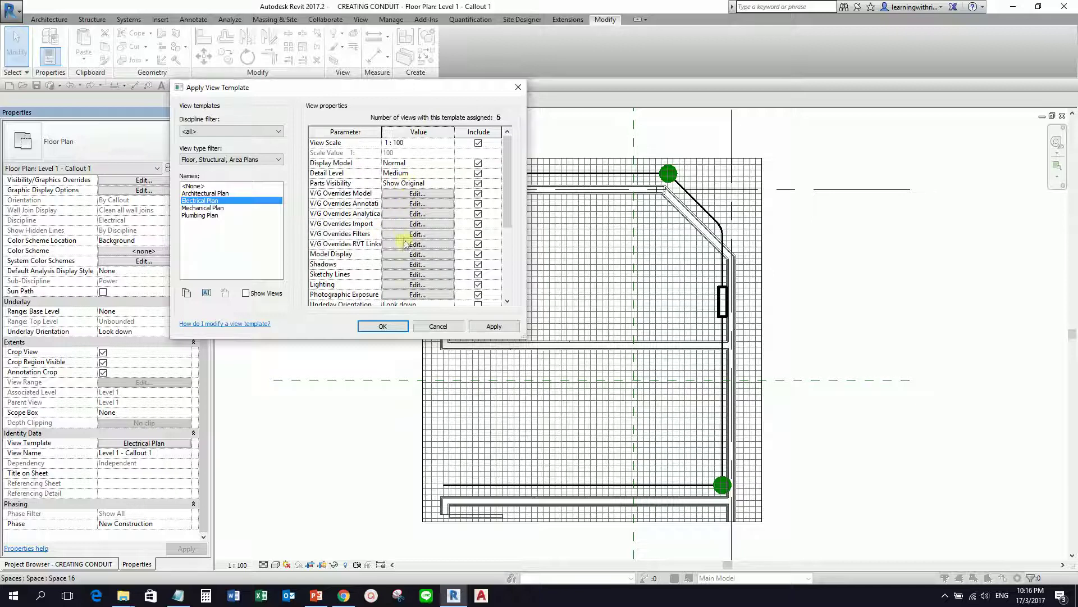
pyautogui.click(168, 444)
pyautogui.click(215, 202)
pyautogui.click(217, 203)
pyautogui.click(592, 284)
pyautogui.click(194, 186)
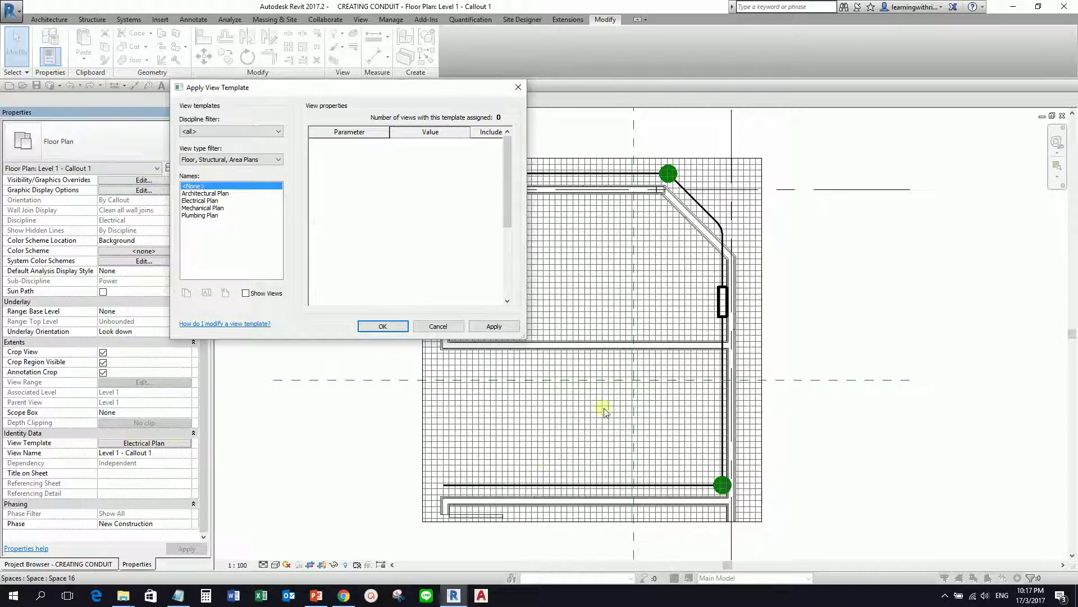
pyautogui.click(383, 327)
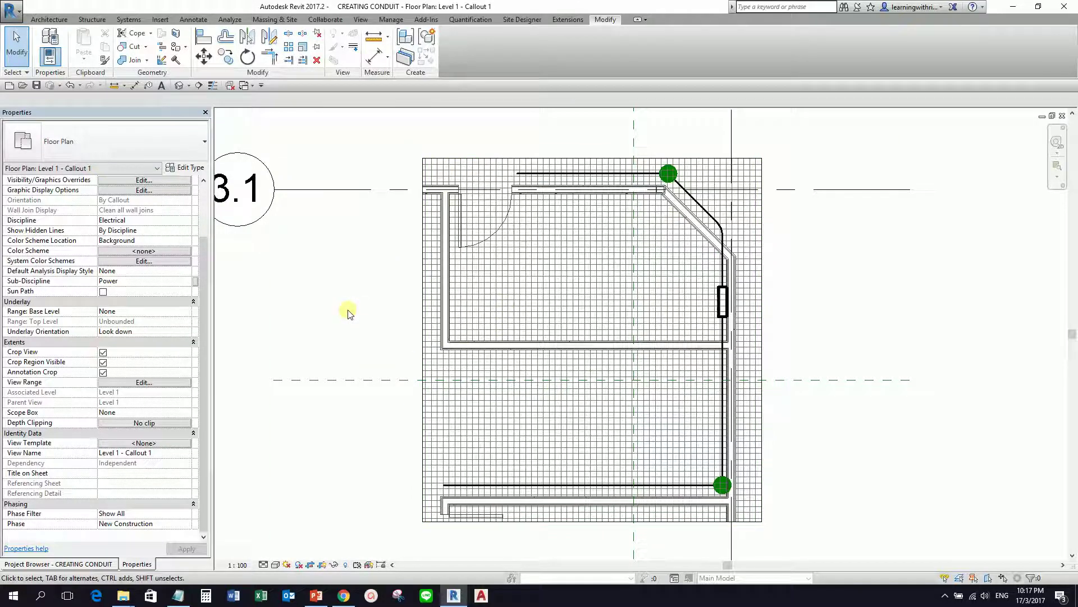
# In the callout view's Visibility/Graphic Overrides, turn off the visibility of the Floors projection/surface pattern.
pyautogui.press('v')
pyautogui.press('g')
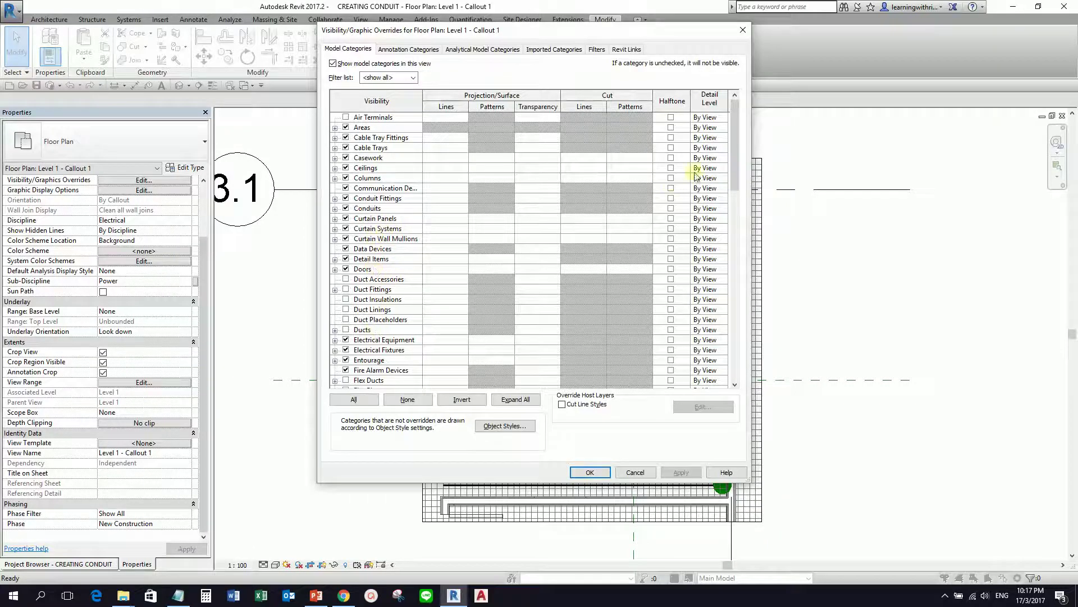
pyautogui.moveTo(734, 133); pyautogui.dragTo(730, 176)
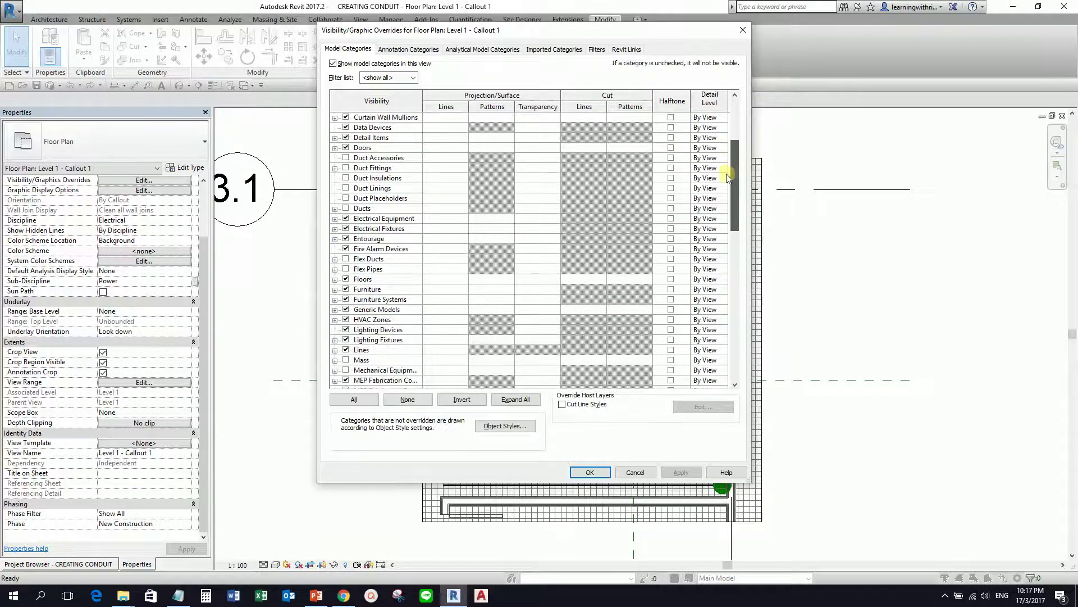
pyautogui.click(496, 280)
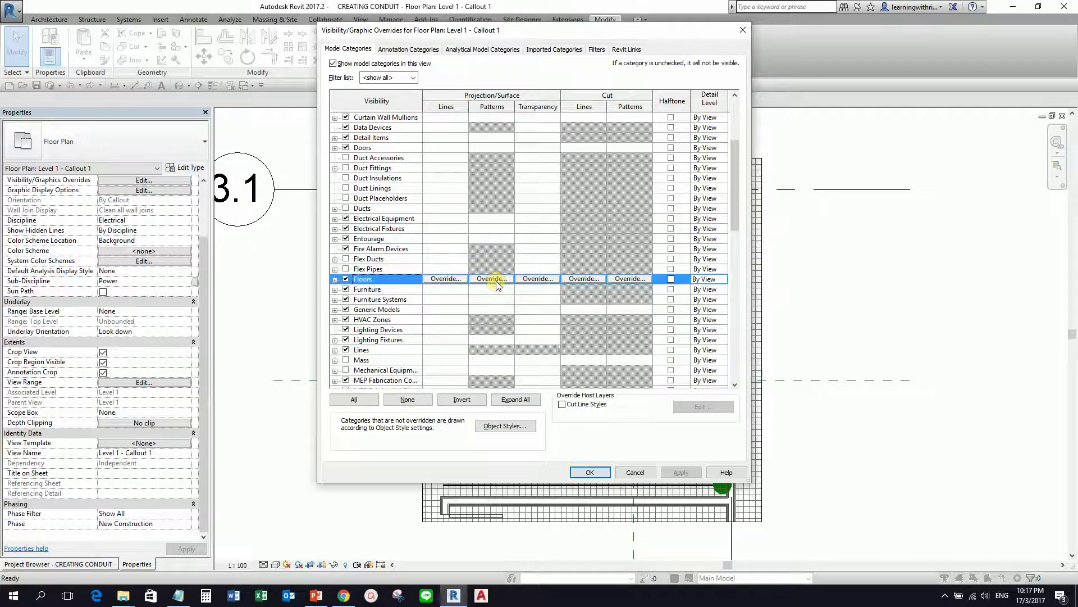
pyautogui.click(497, 281)
pyautogui.click(452, 234)
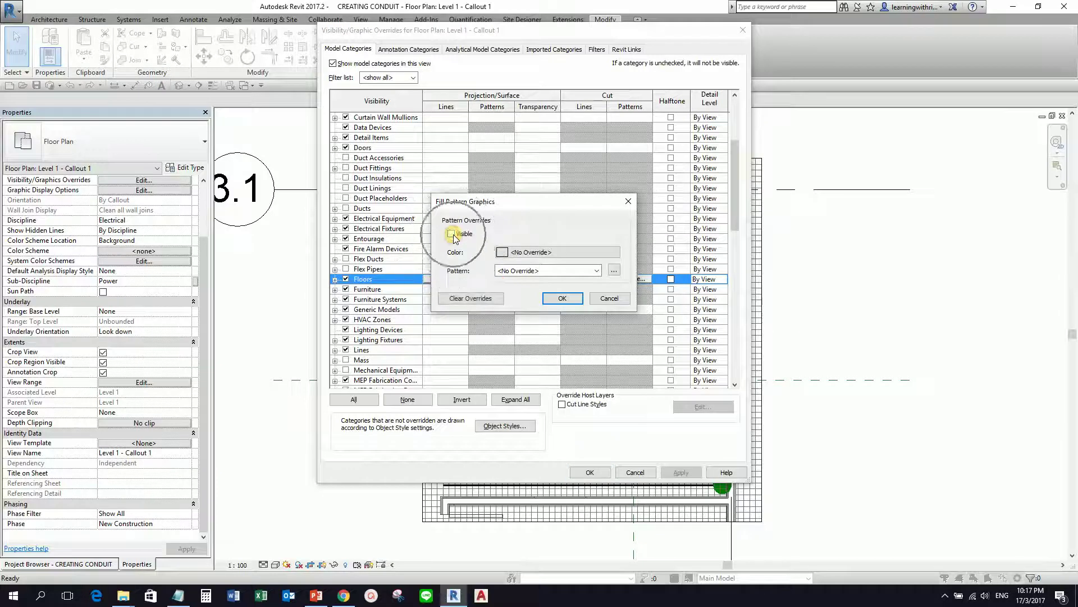
pyautogui.click(554, 299)
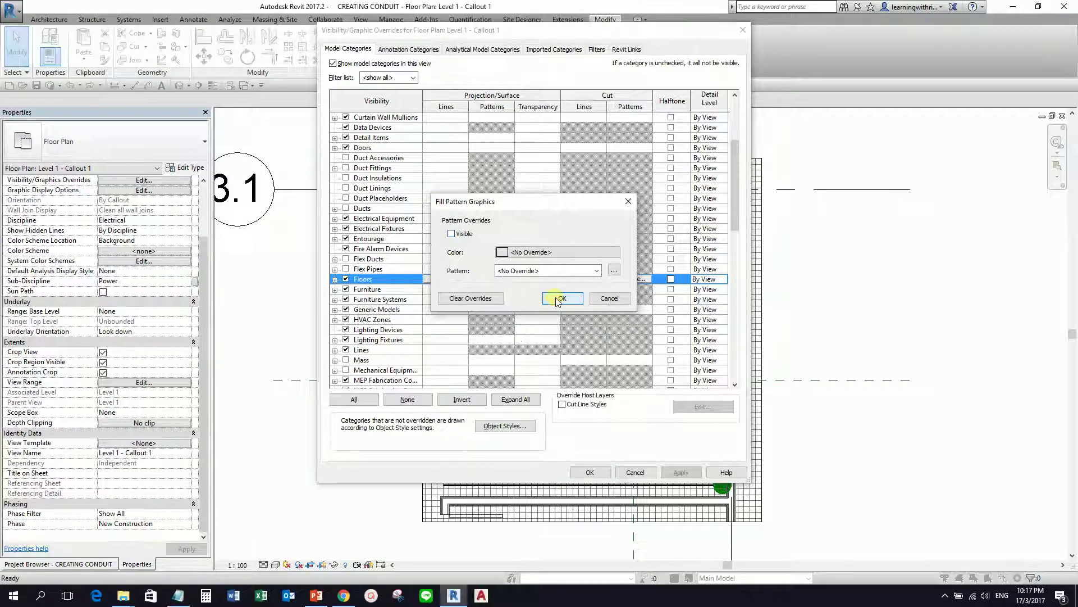
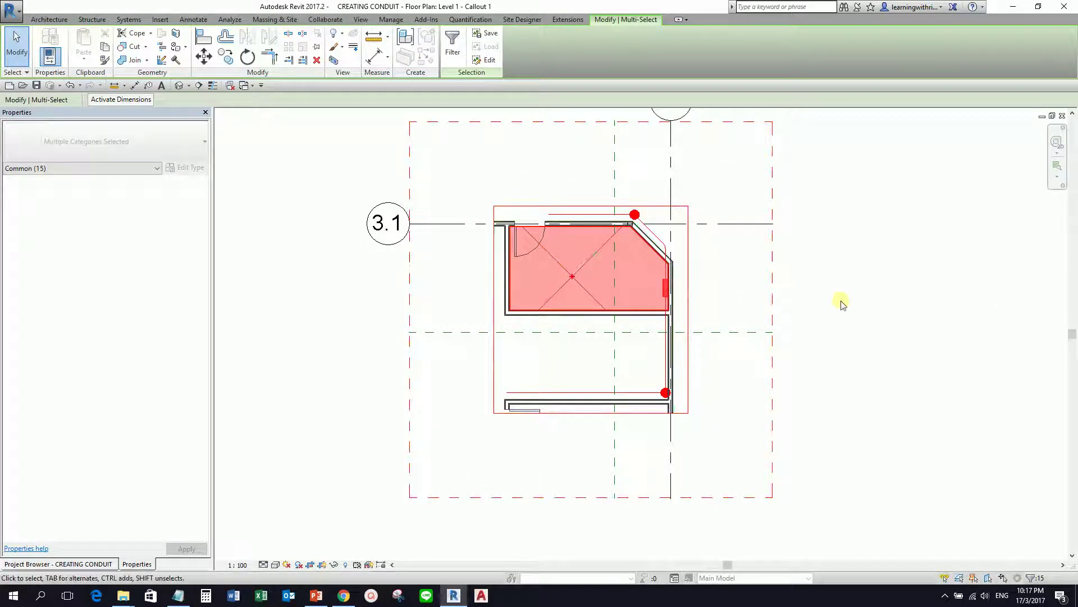
# Isolate the callout's selected elements in a 3D section box view and orbit to the side with the panel and conduits.
pyautogui.click(335, 62)
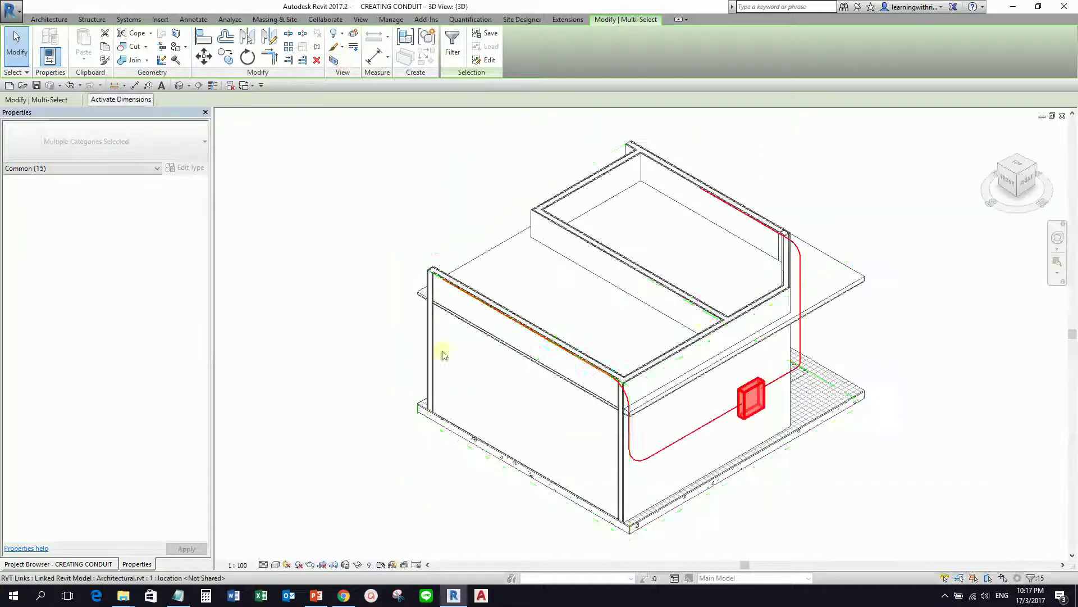
pyautogui.keyDown('shift'); pyautogui.moveTo(811, 481); pyautogui.dragTo(655, 378, button='middle'); pyautogui.keyUp('shift')
pyautogui.click(924, 323)
pyautogui.keyDown('shift'); pyautogui.moveTo(924, 323); pyautogui.dragTo(494, 373, button='middle'); pyautogui.keyUp('shift')
pyautogui.scroll(3, 506, 325)
pyautogui.scroll(2, 532, 345)
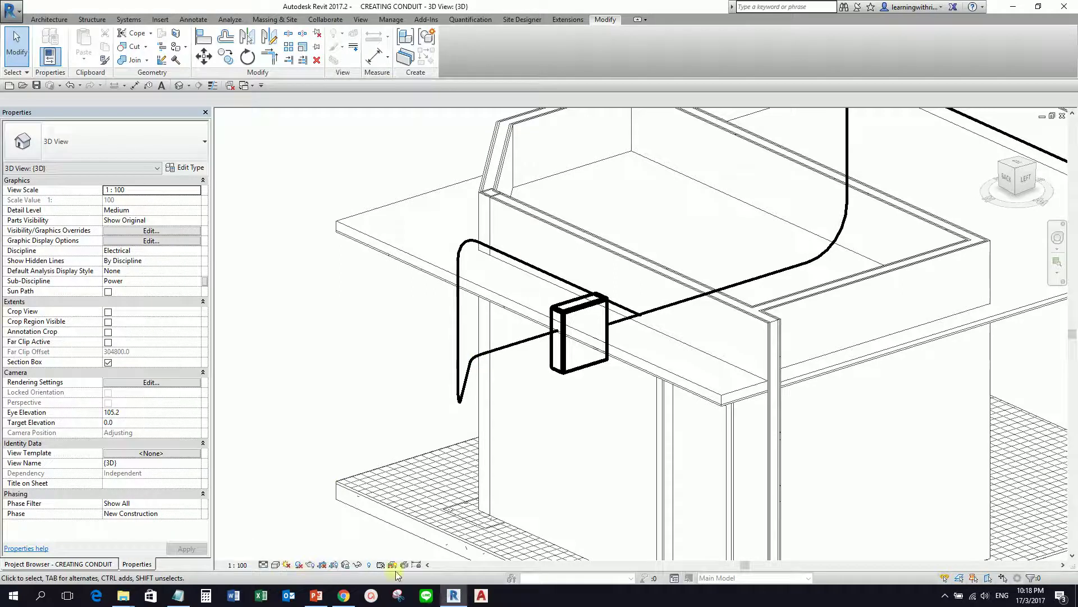
# Set the 3D view's detail level to Fine and its visual style to Shaded.
pyautogui.click(263, 565)
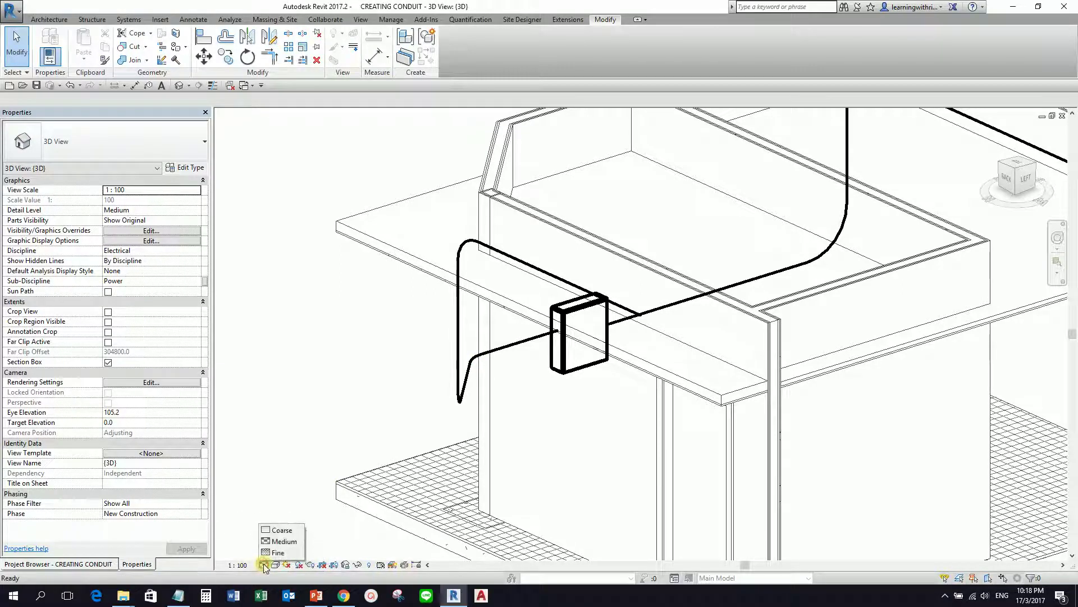
pyautogui.click(280, 553)
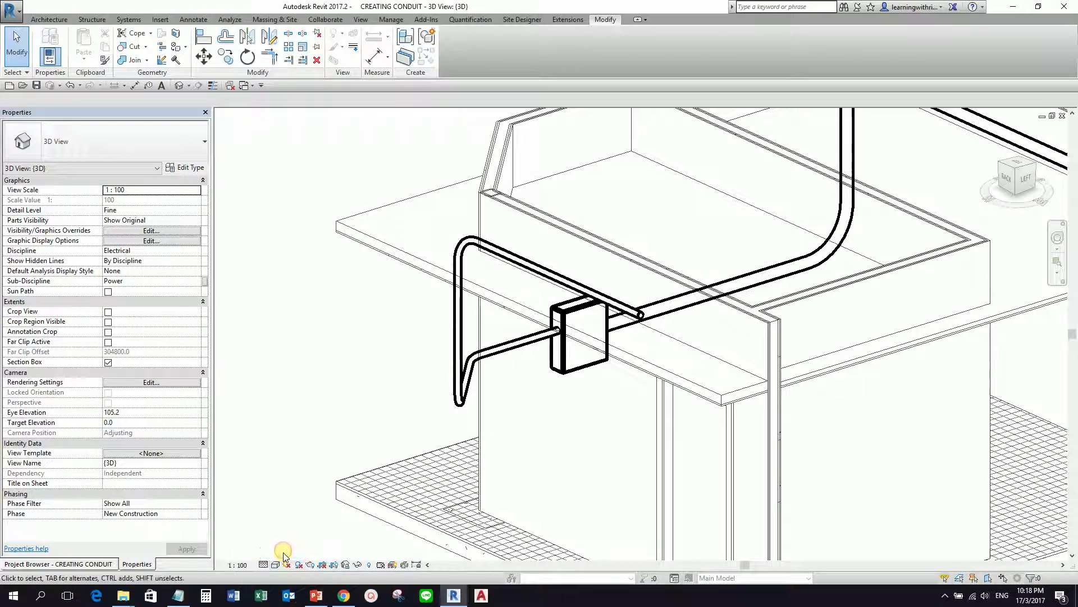
pyautogui.scroll(-4, 732, 323)
pyautogui.keyDown('shift'); pyautogui.moveTo(732, 323); pyautogui.dragTo(712, 274, button='middle'); pyautogui.keyUp('shift')
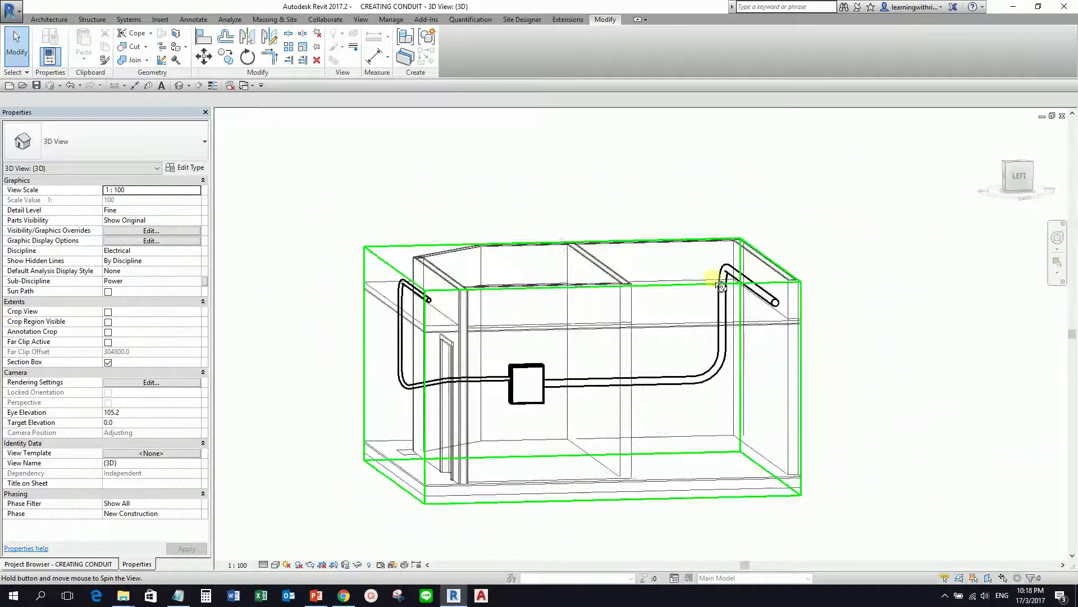
pyautogui.click(276, 565)
pyautogui.click(304, 519)
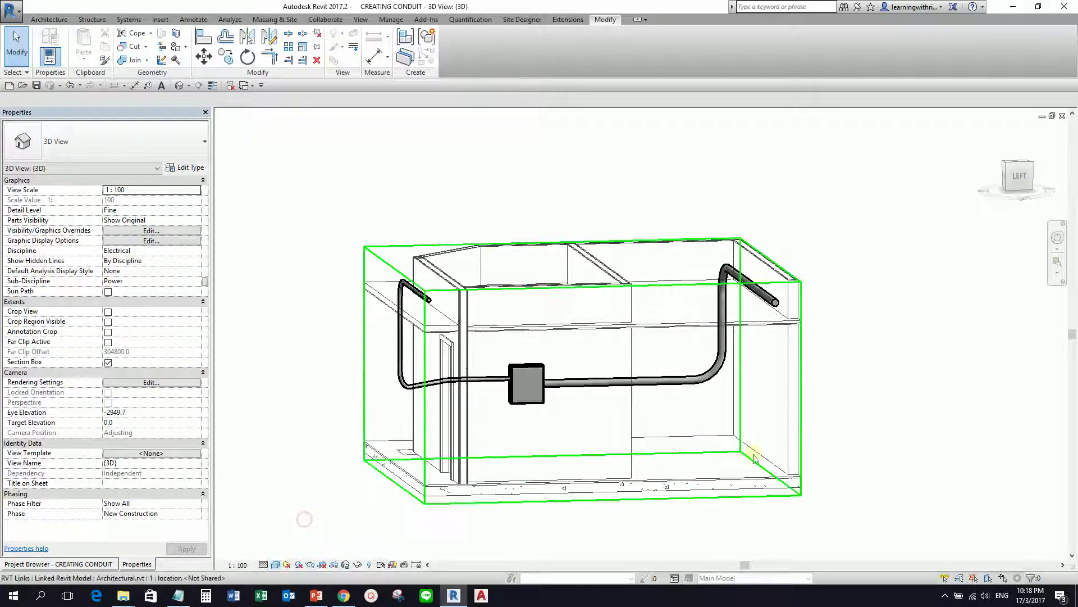
pyautogui.keyDown('shift'); pyautogui.moveTo(828, 376); pyautogui.dragTo(883, 356, button='middle'); pyautogui.keyUp('shift')
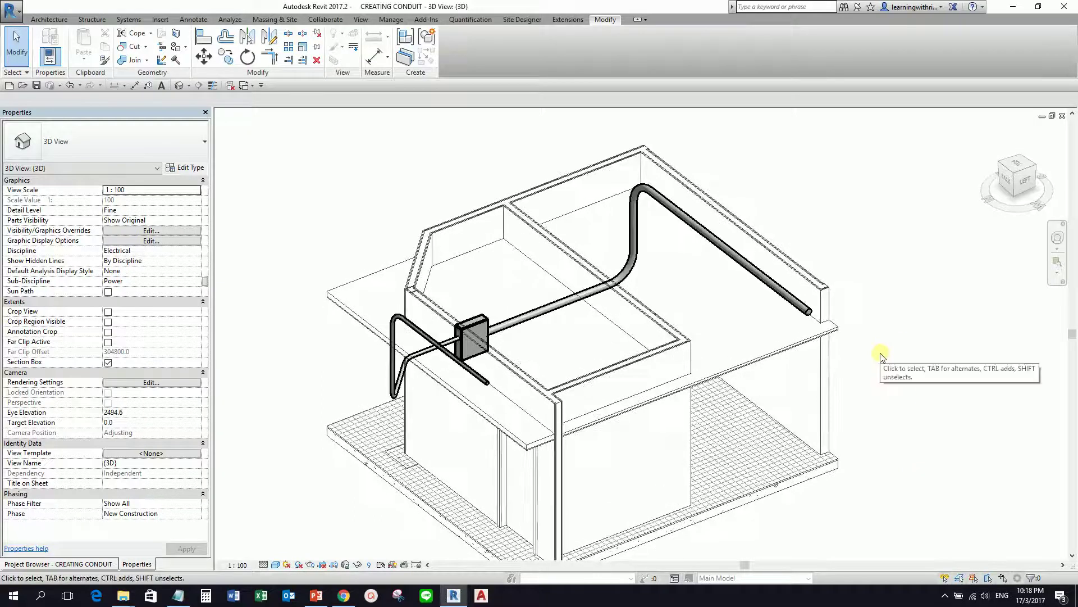
# Try the Coordination discipline on the 3D view for comparison and return it to Electrical.
pyautogui.click(194, 251)
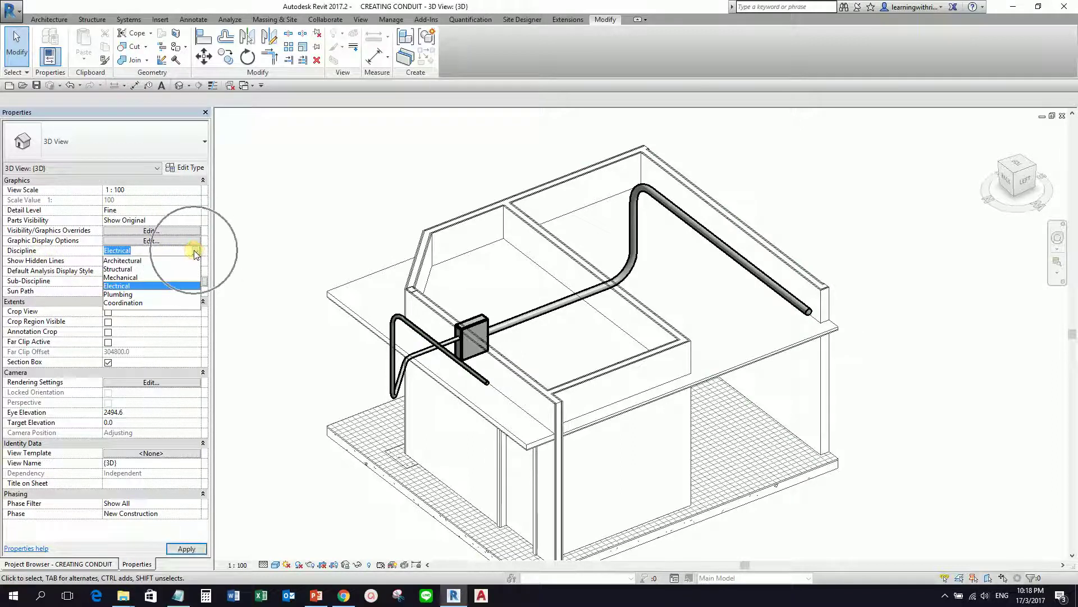
pyautogui.click(124, 303)
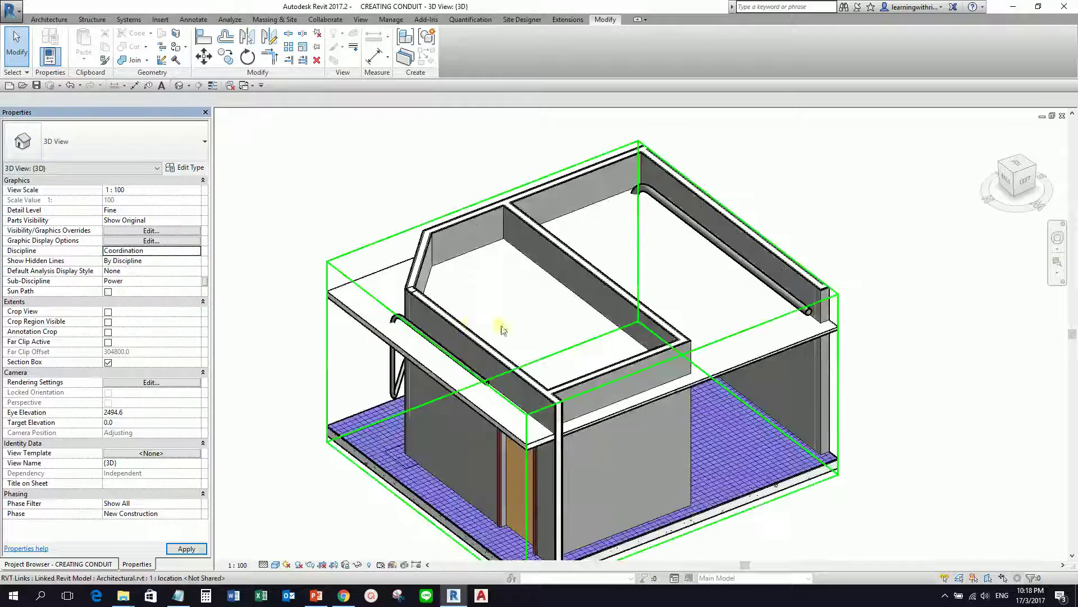
pyautogui.keyDown('shift'); pyautogui.moveTo(781, 349); pyautogui.dragTo(892, 407, button='middle'); pyautogui.keyUp('shift')
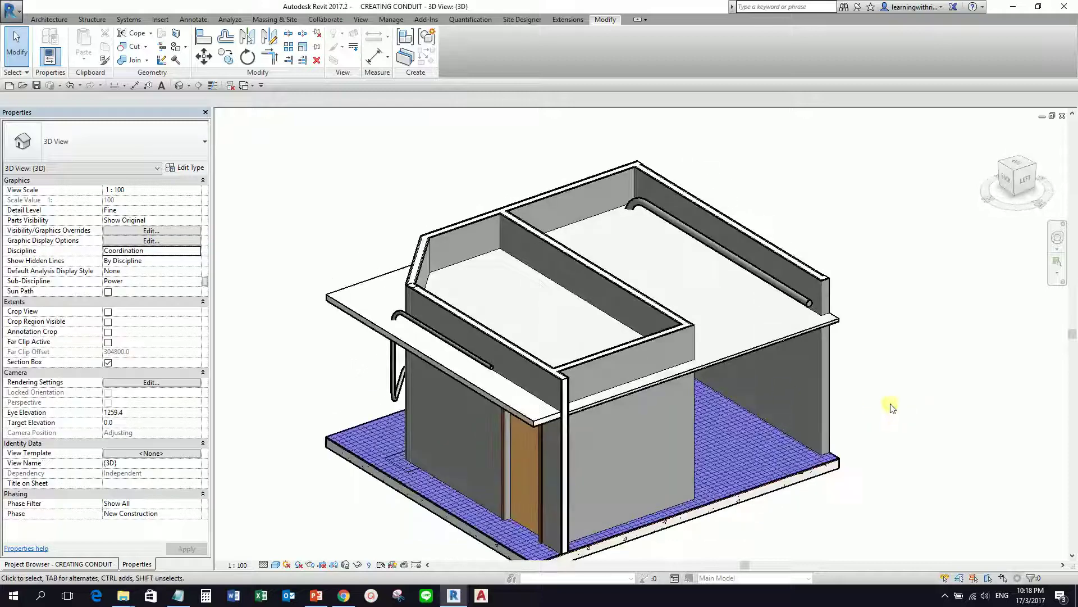
pyautogui.click(188, 254)
pyautogui.click(119, 286)
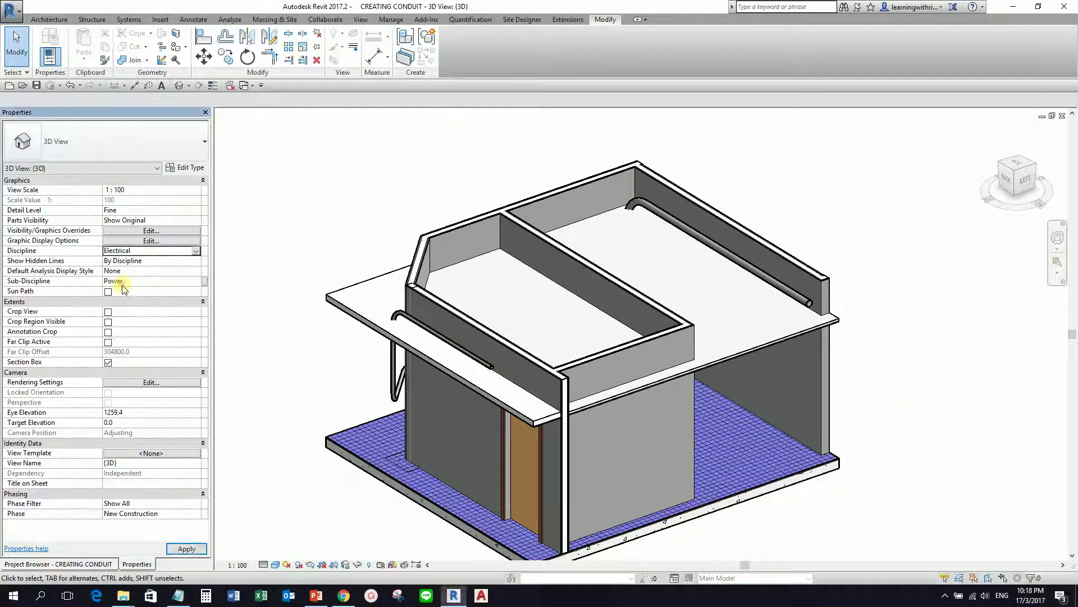
pyautogui.moveTo(917, 428)
pyautogui.keyDown('shift'); pyautogui.mouseDown(button='middle')
pyautogui.moveTo(891, 320)
pyautogui.moveTo(840, 378)
pyautogui.moveTo(922, 412)
pyautogui.mouseUp(button='middle'); pyautogui.keyUp('shift')
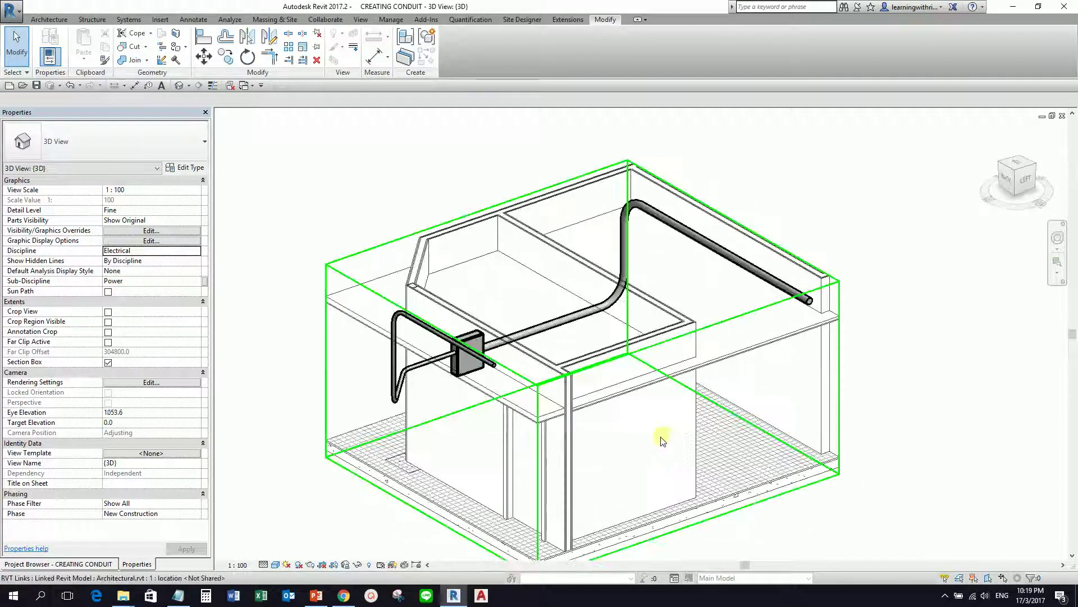
# Turn on Thin Lines and inspect the panel and both conduit runs up close in 3D.
pyautogui.scroll(2, 655, 433)
pyautogui.scroll(2, 534, 447)
pyautogui.scroll(2, 485, 304)
pyautogui.scroll(4, 485, 303)
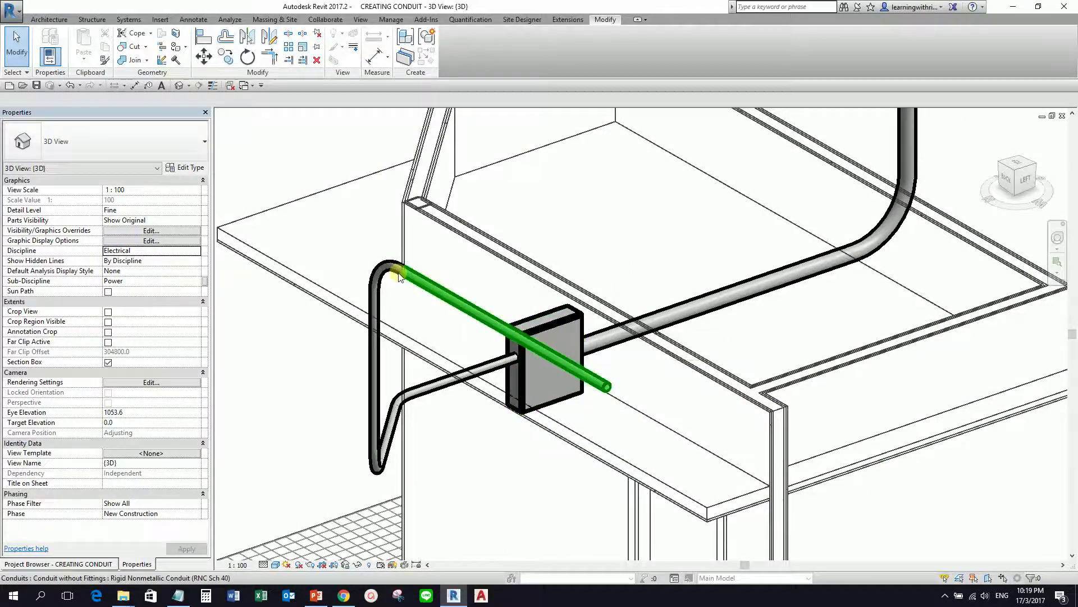
pyautogui.click(214, 87)
pyautogui.scroll(-4, 385, 303)
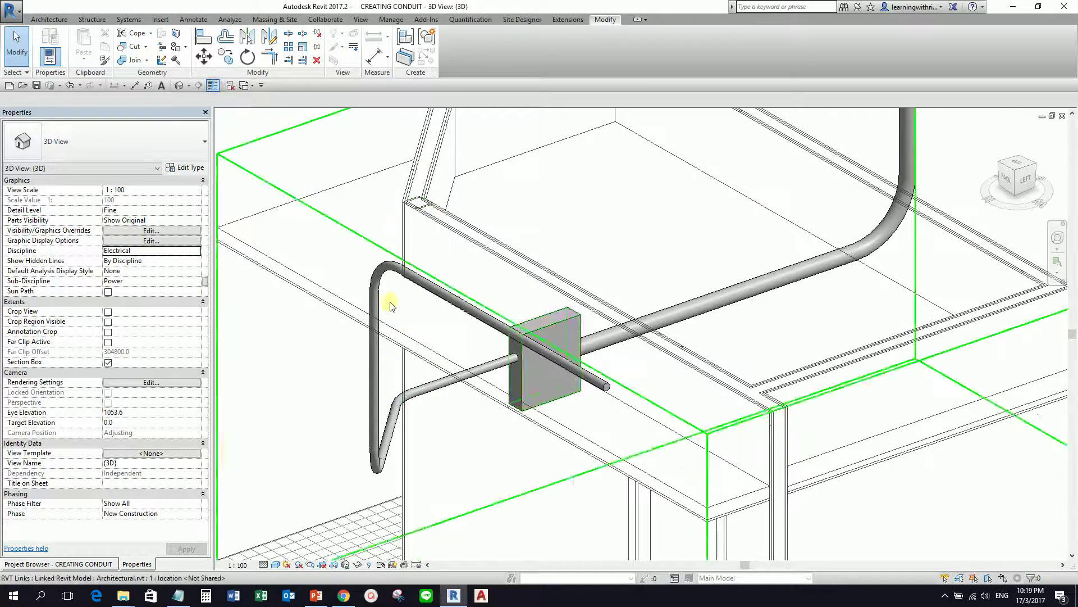
pyautogui.keyDown('shift'); pyautogui.moveTo(414, 306); pyautogui.dragTo(662, 373, button='middle'); pyautogui.keyUp('shift')
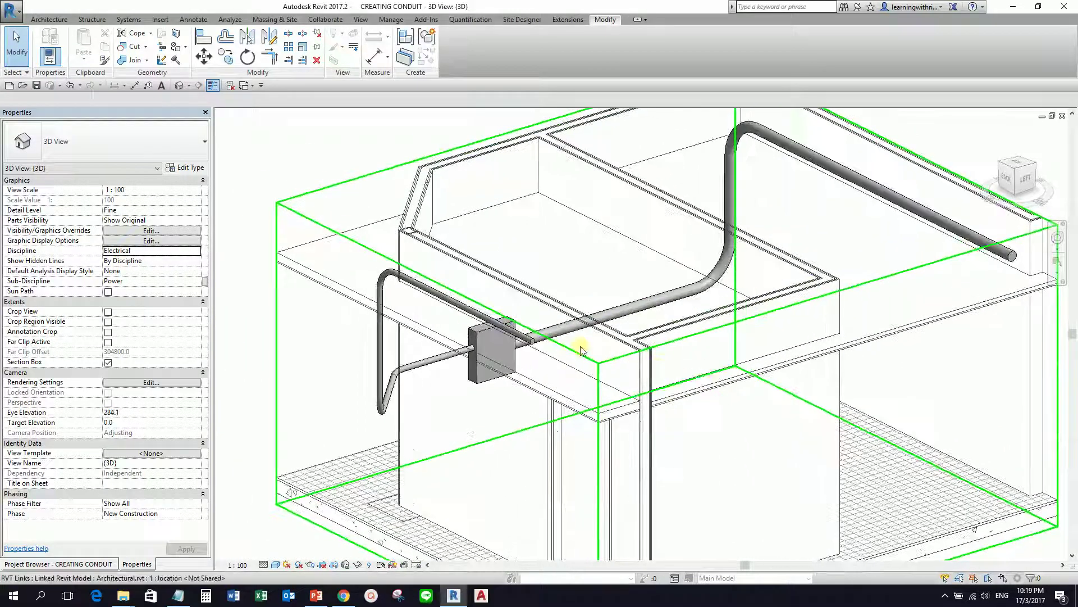
# Open the Level 1 power floor plan around Electrical 107 and display it at Fine detail with shading.
pyautogui.click(98, 564)
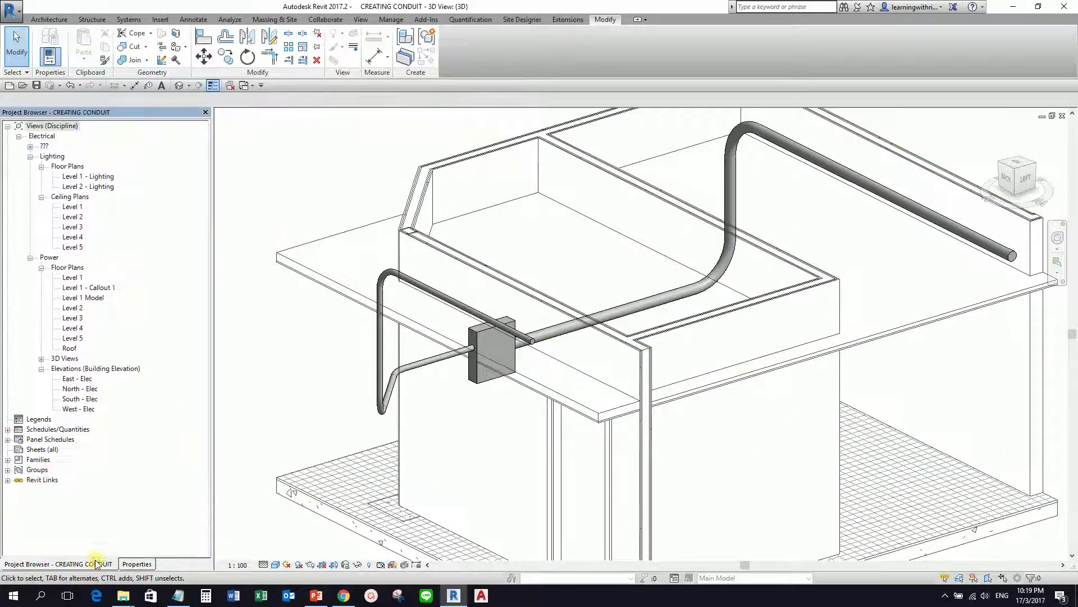
pyautogui.doubleClick(73, 277)
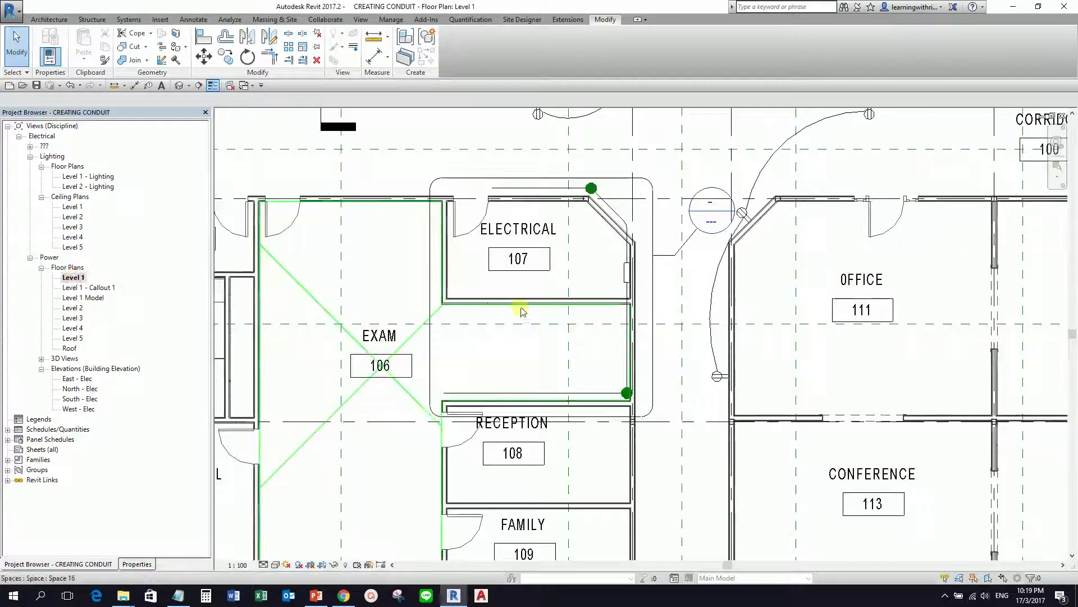
pyautogui.scroll(3, 614, 313)
pyautogui.scroll(-1, 626, 385)
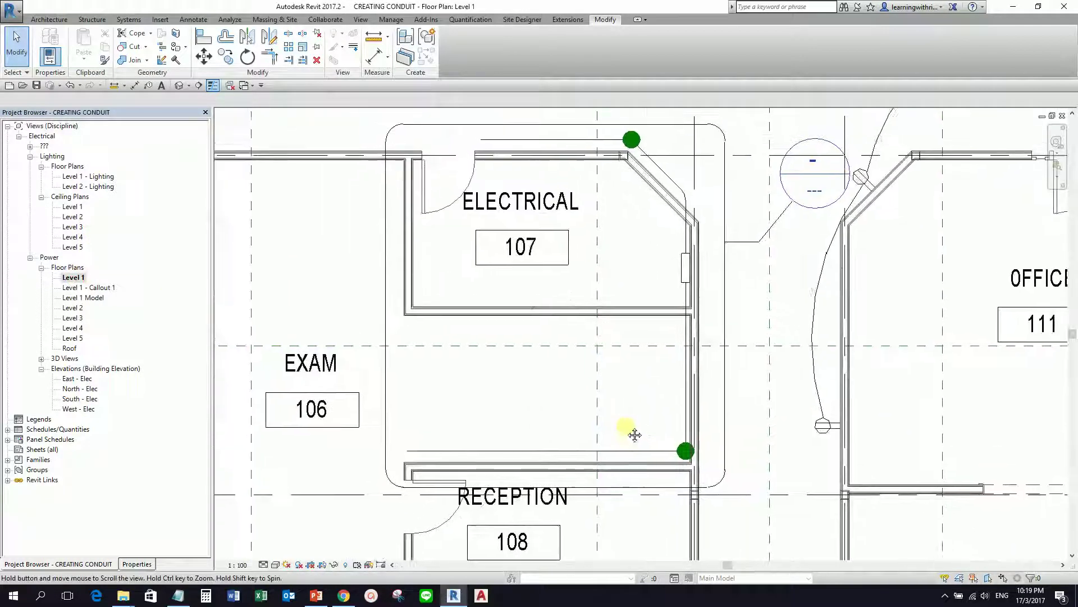
pyautogui.click(276, 565)
pyautogui.click(283, 553)
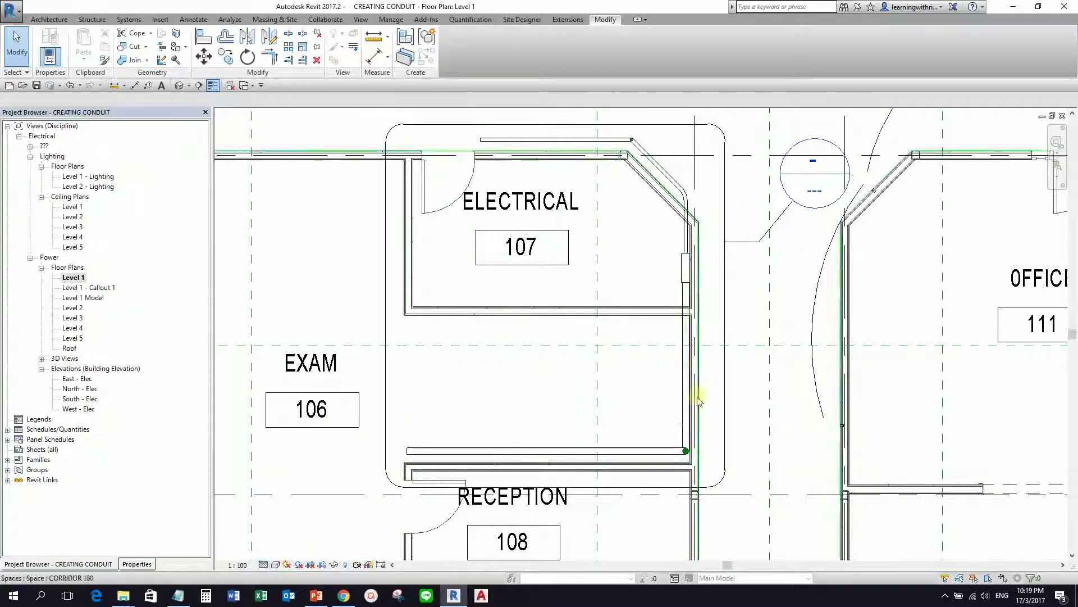
pyautogui.scroll(2, 674, 348)
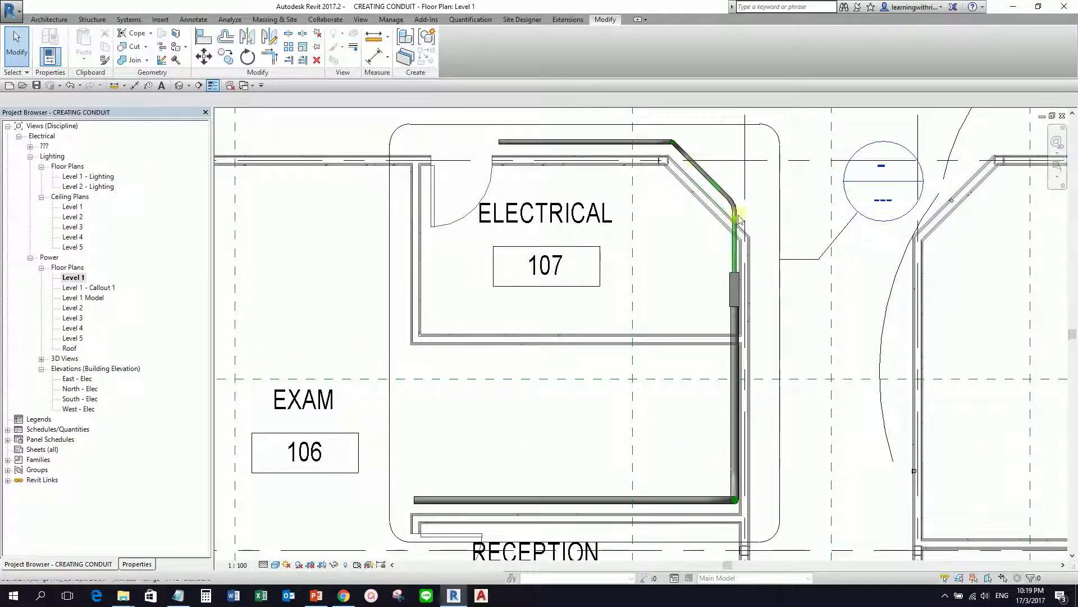
# Review the type properties of the Rigid Nonmetallic Conduit (RNC Sch 40) type without fittings, including its standard and fitting assignments.
pyautogui.click(129, 19)
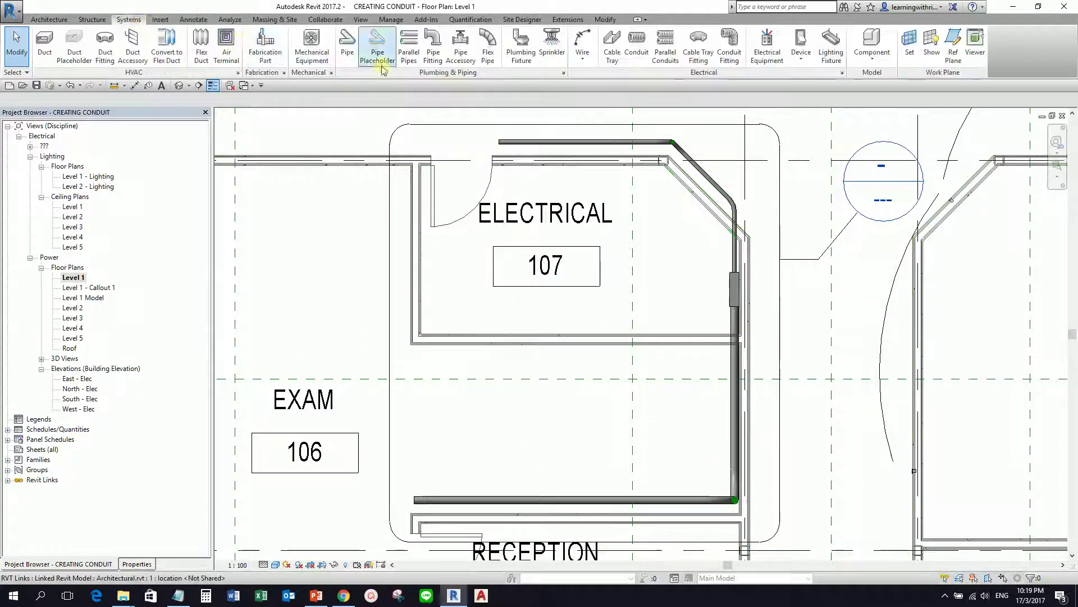
pyautogui.click(637, 47)
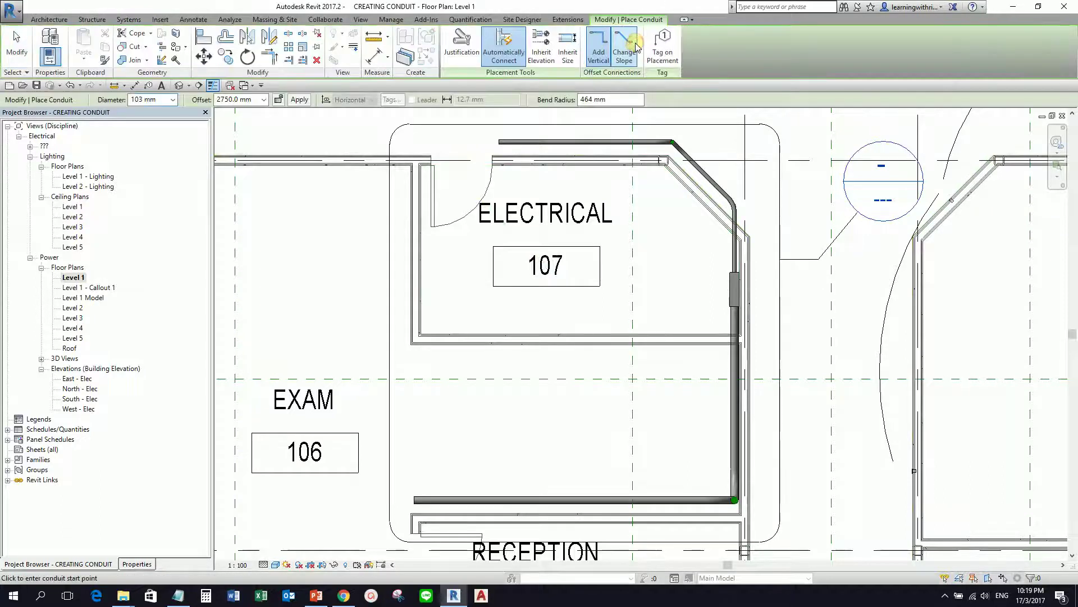
pyautogui.click(135, 565)
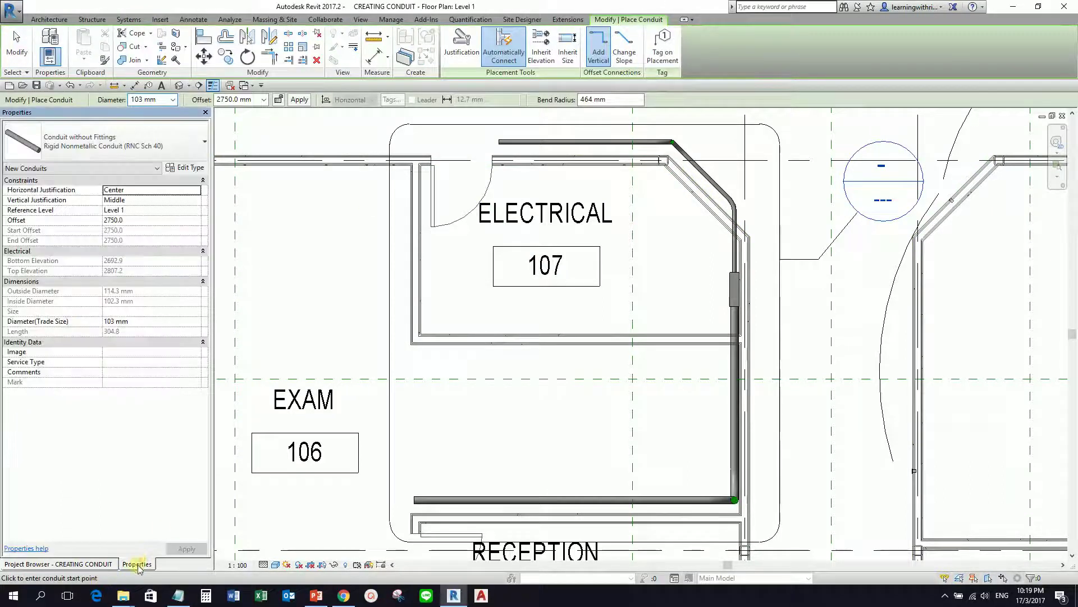
pyautogui.click(193, 167)
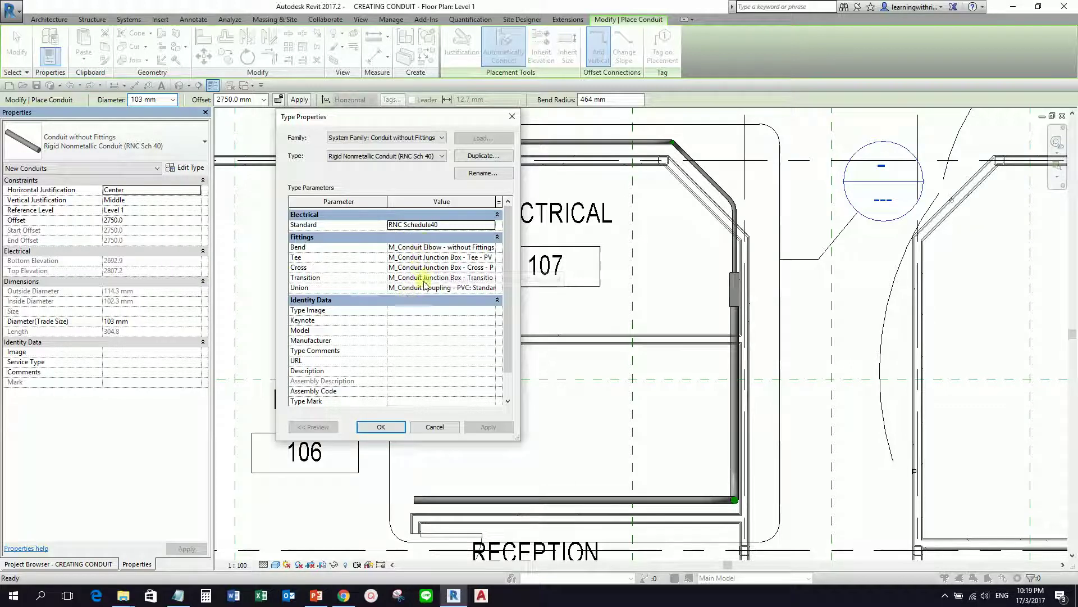
pyautogui.click(433, 427)
# Review the template files offered for a new project without creating one, and leave the Conduit command.
pyautogui.click(9, 86)
pyautogui.click(539, 275)
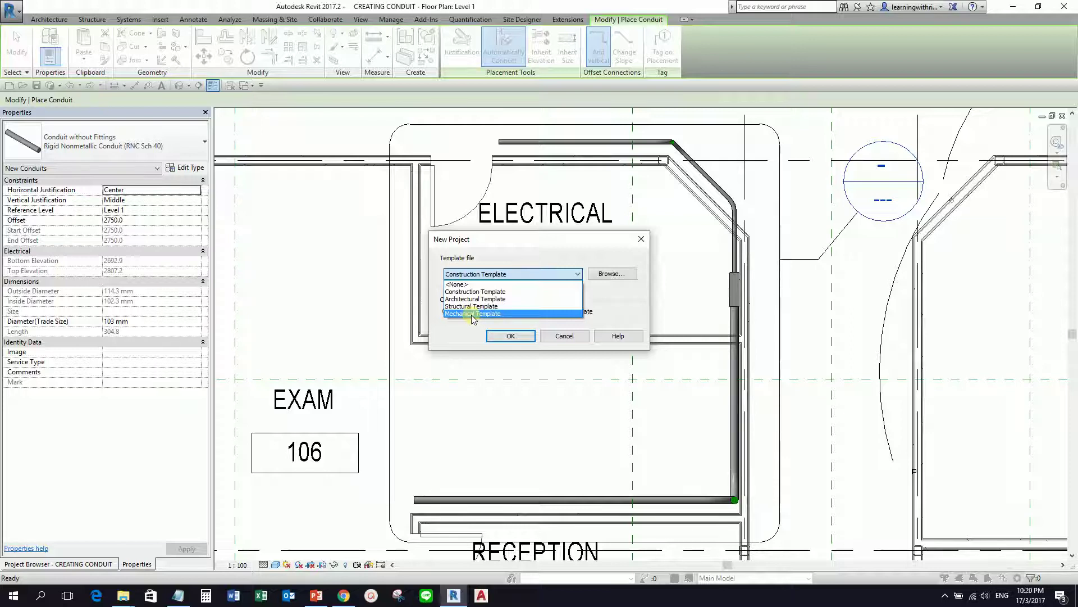
pyautogui.click(568, 338)
pyautogui.click(568, 338)
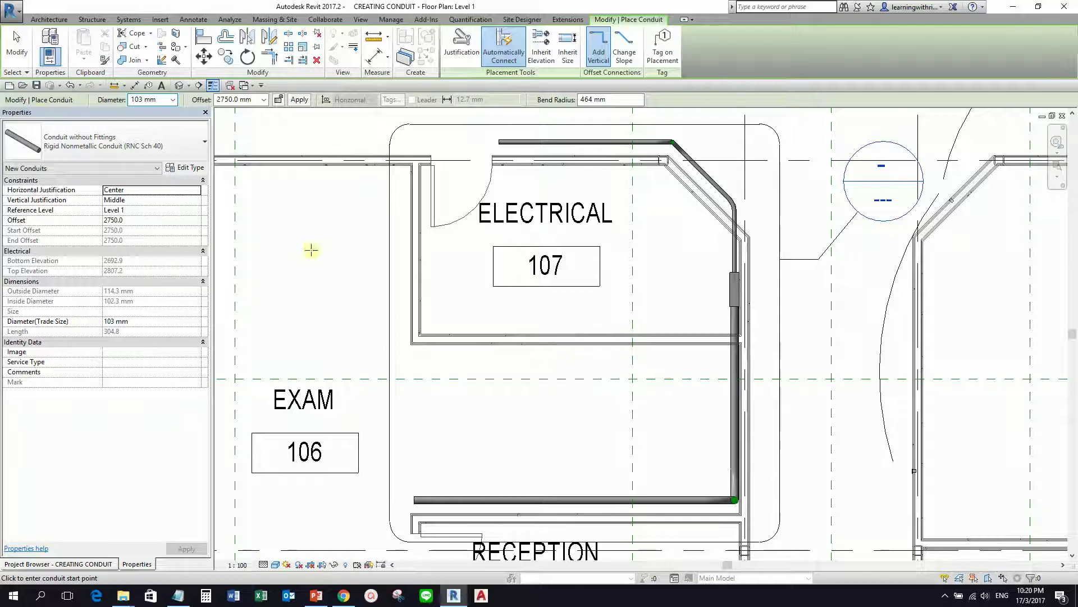
pyautogui.click(22, 52)
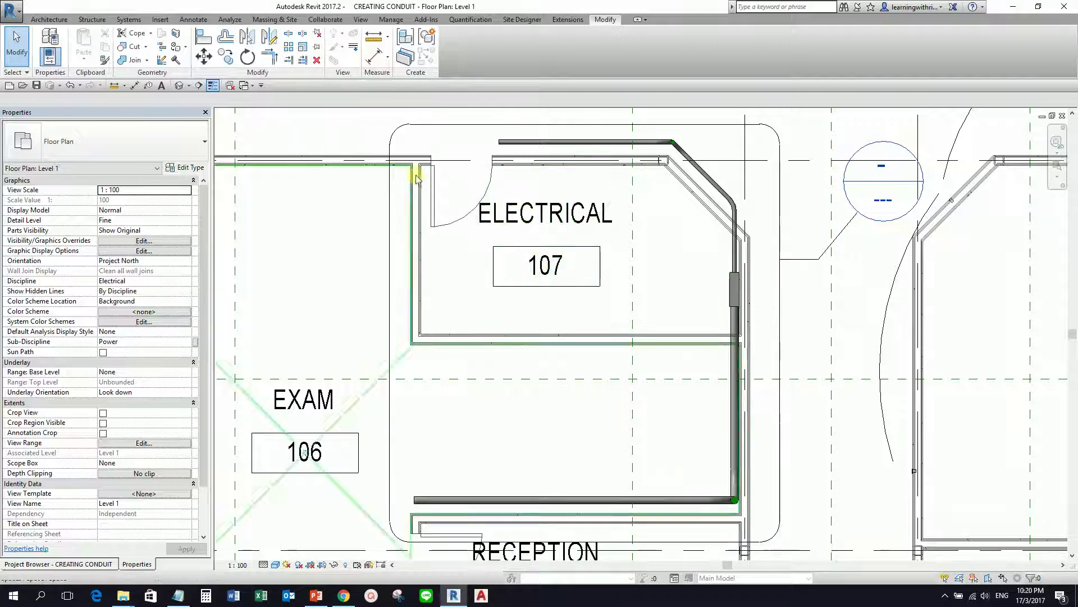
# Go to the Level 1 - Callout 1 view from its callout boundary around Electrical 107.
pyautogui.click(409, 138)
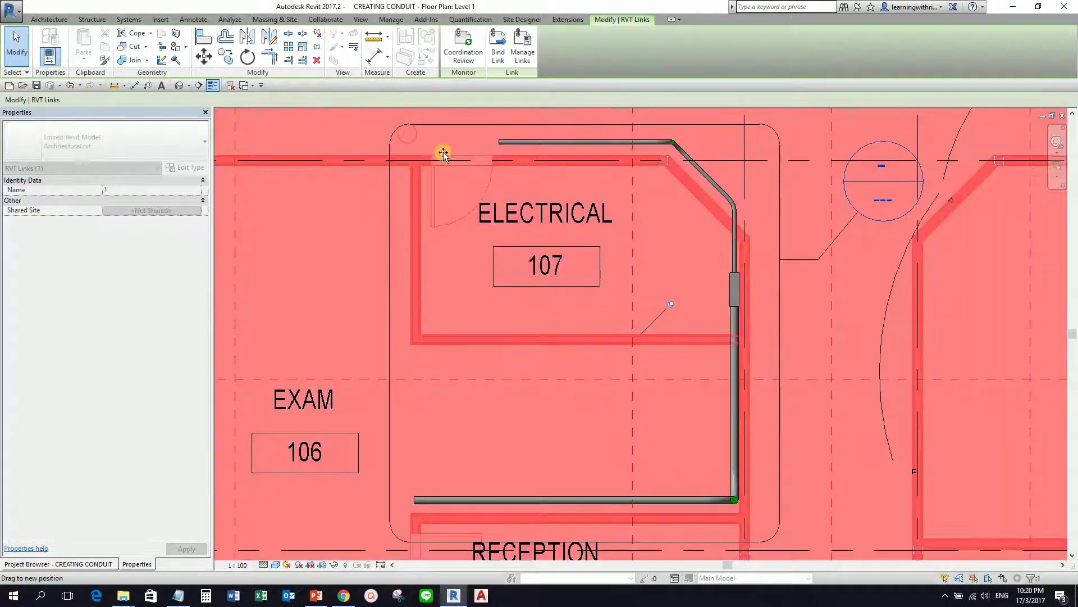
pyautogui.press('Escape')
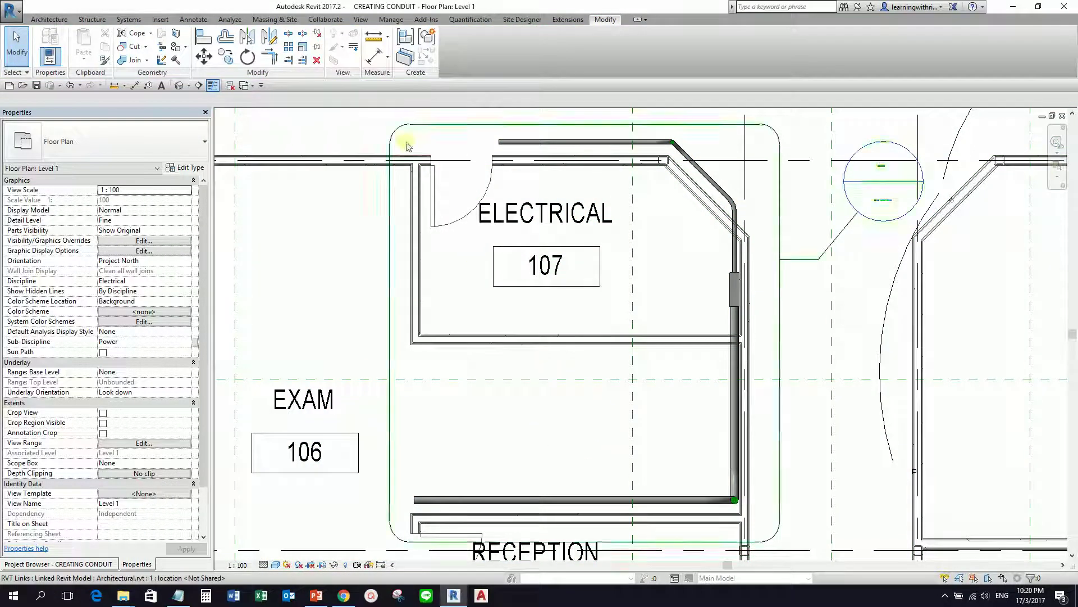
pyautogui.click(447, 128)
pyautogui.rightClick(445, 126)
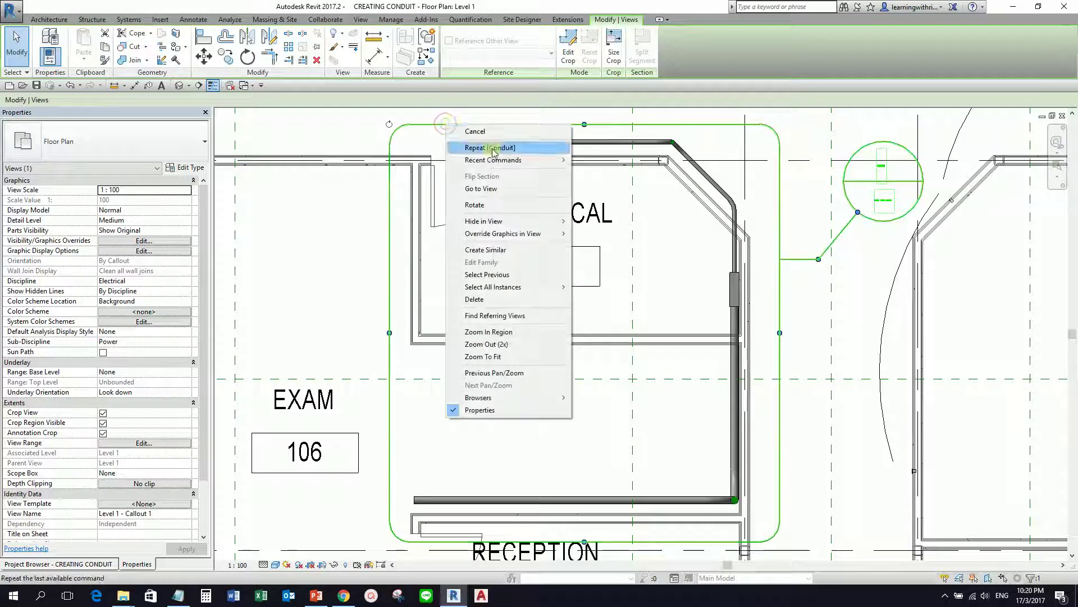
pyautogui.click(492, 190)
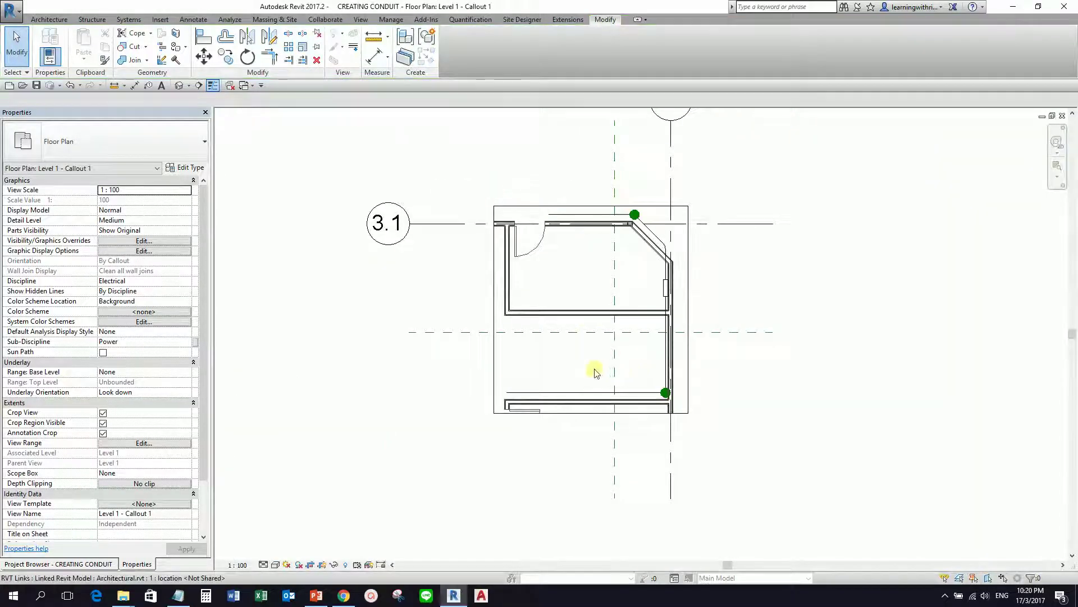
# Isolate everything inside the callout with a 3D selection box and inspect the panel and conduit runs from several angles.
pyautogui.moveTo(475, 181); pyautogui.dragTo(720, 443)
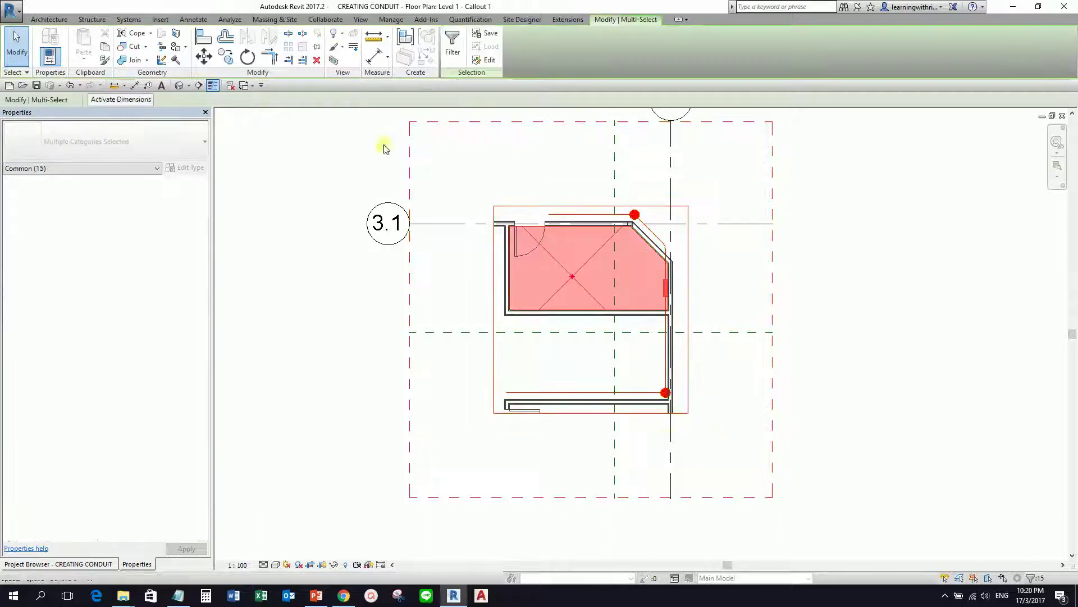
pyautogui.click(335, 61)
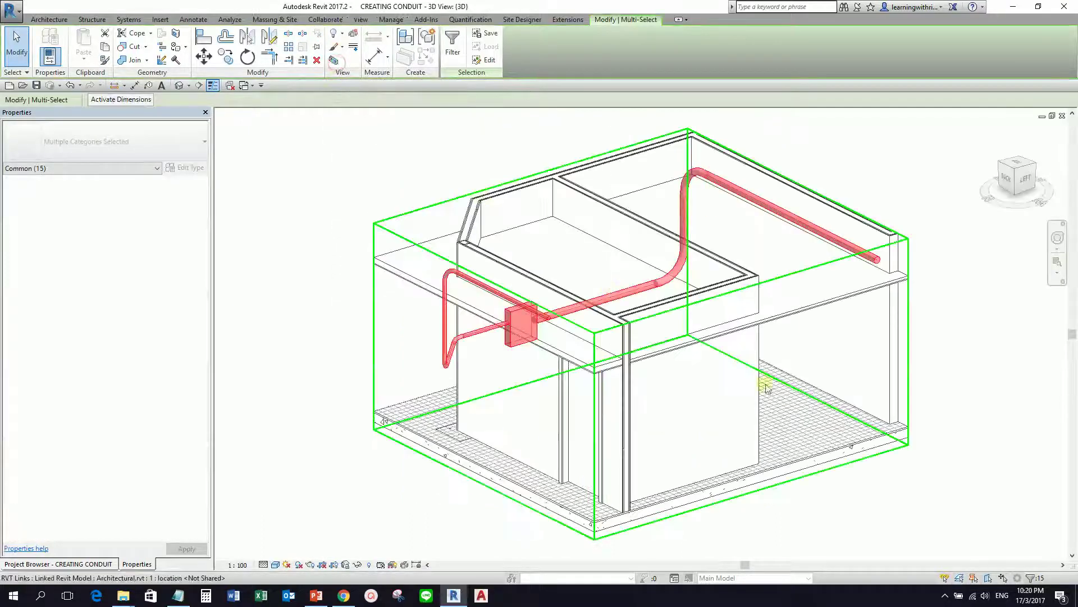
pyautogui.click(905, 522)
pyautogui.keyDown('shift'); pyautogui.moveTo(754, 506); pyautogui.dragTo(587, 511, button='middle'); pyautogui.keyUp('shift')
pyautogui.keyDown('shift'); pyautogui.moveTo(958, 399); pyautogui.dragTo(962, 272, button='middle'); pyautogui.keyUp('shift')
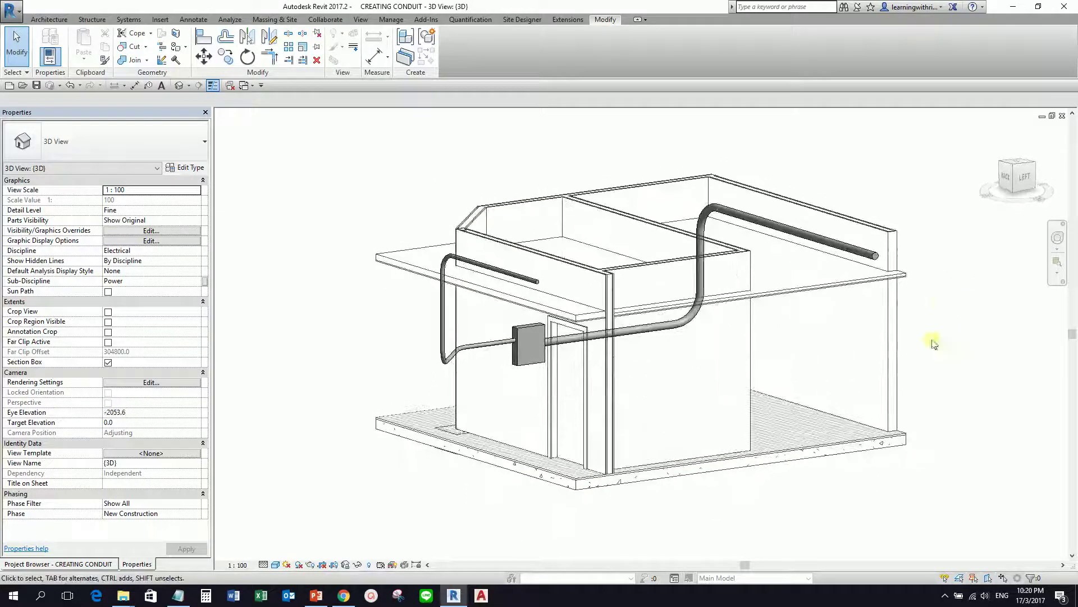
pyautogui.keyDown('shift'); pyautogui.moveTo(948, 348); pyautogui.dragTo(881, 412, button='middle'); pyautogui.keyUp('shift')
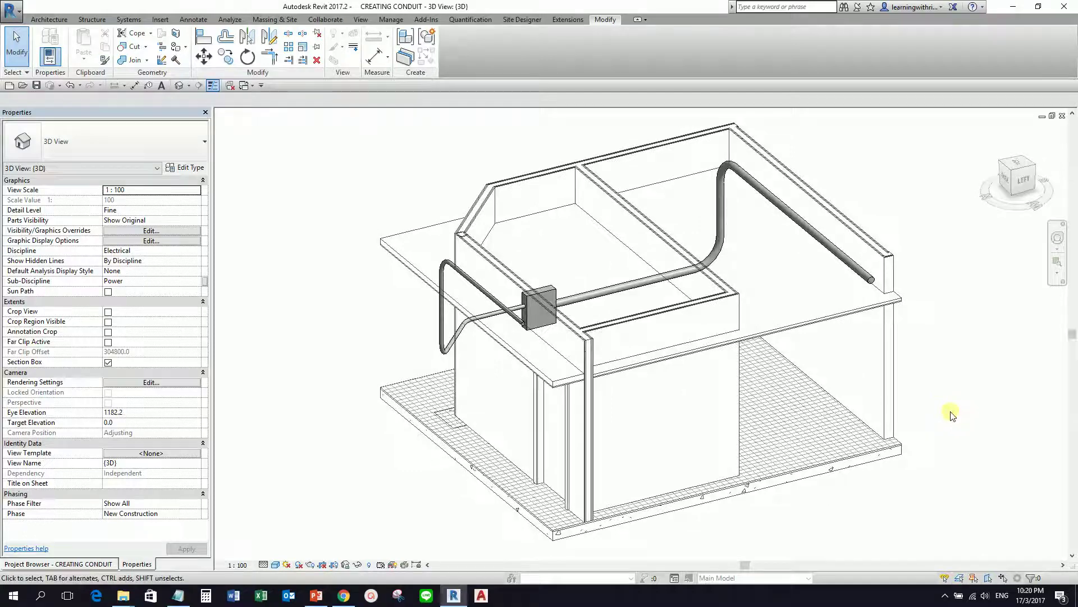